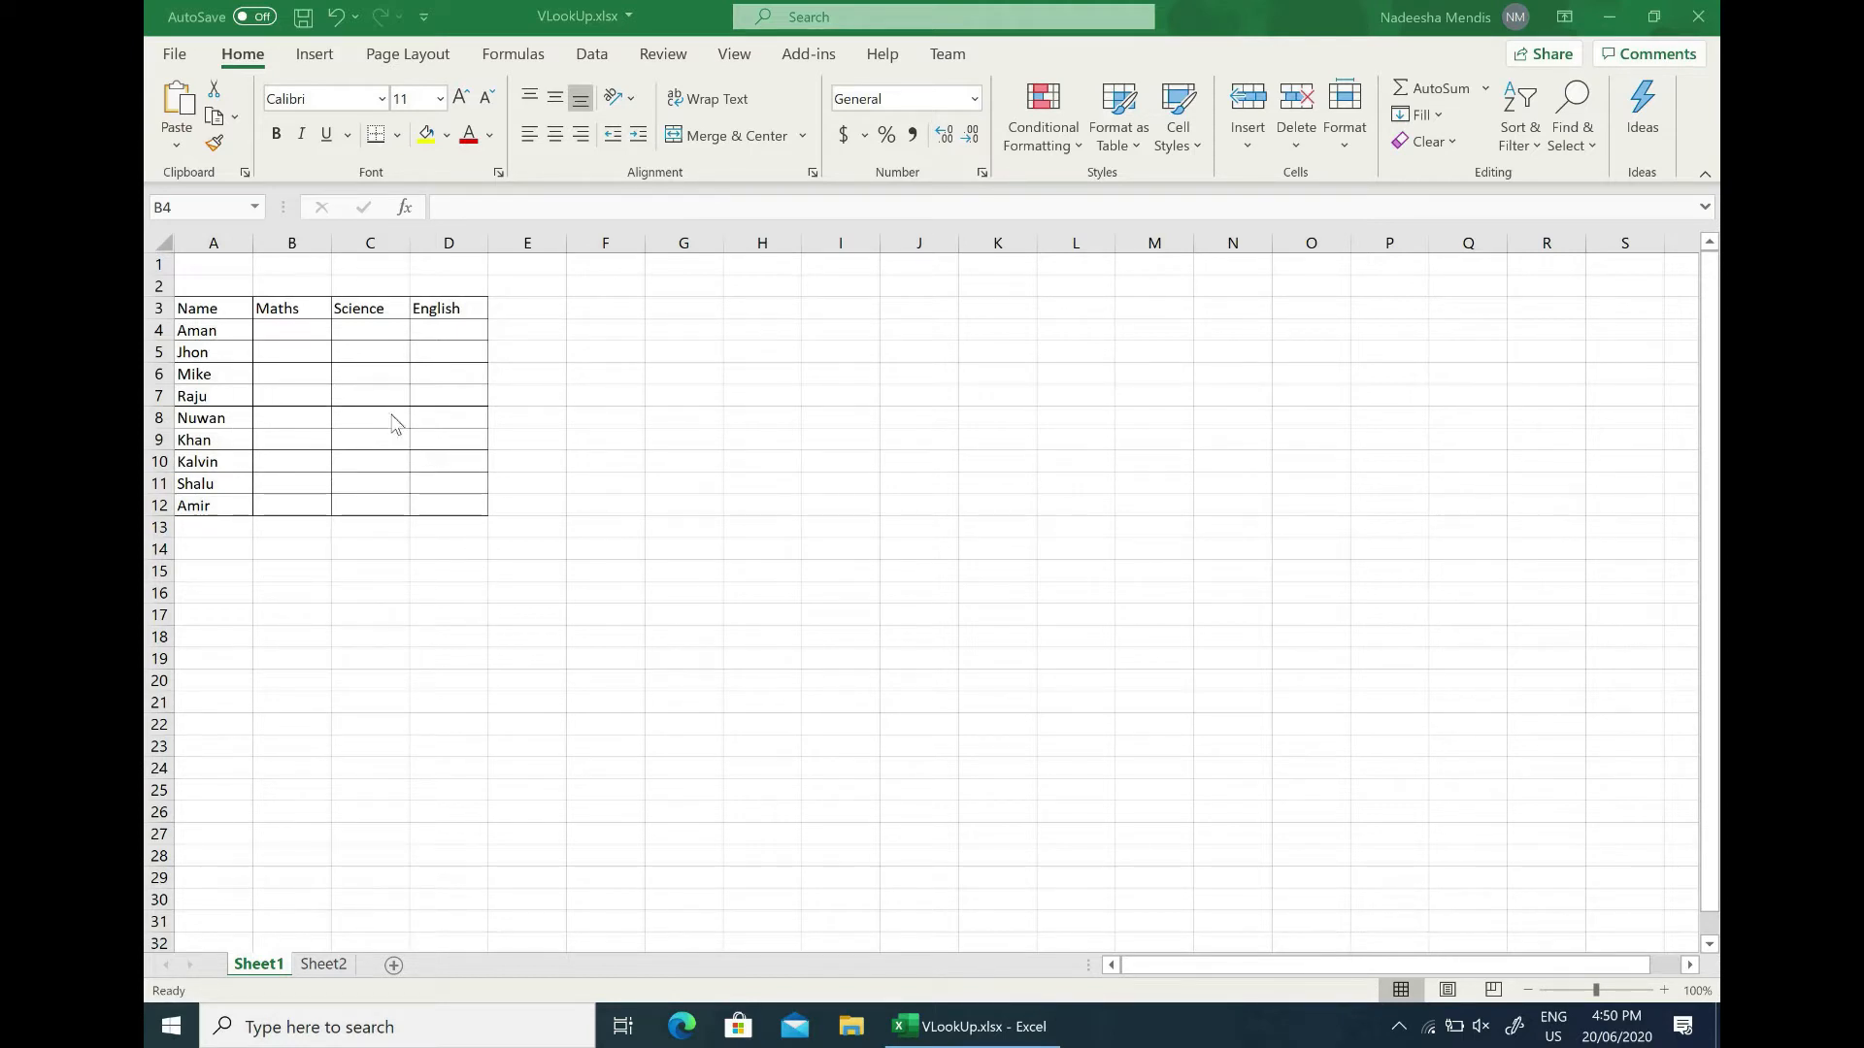
Review the source marks table on Sheet2 and return to the empty marks table on Sheet1
{"action": "left_click", "coordinate": [332, 972]}
{"action": "left_click", "coordinate": [346, 965]}
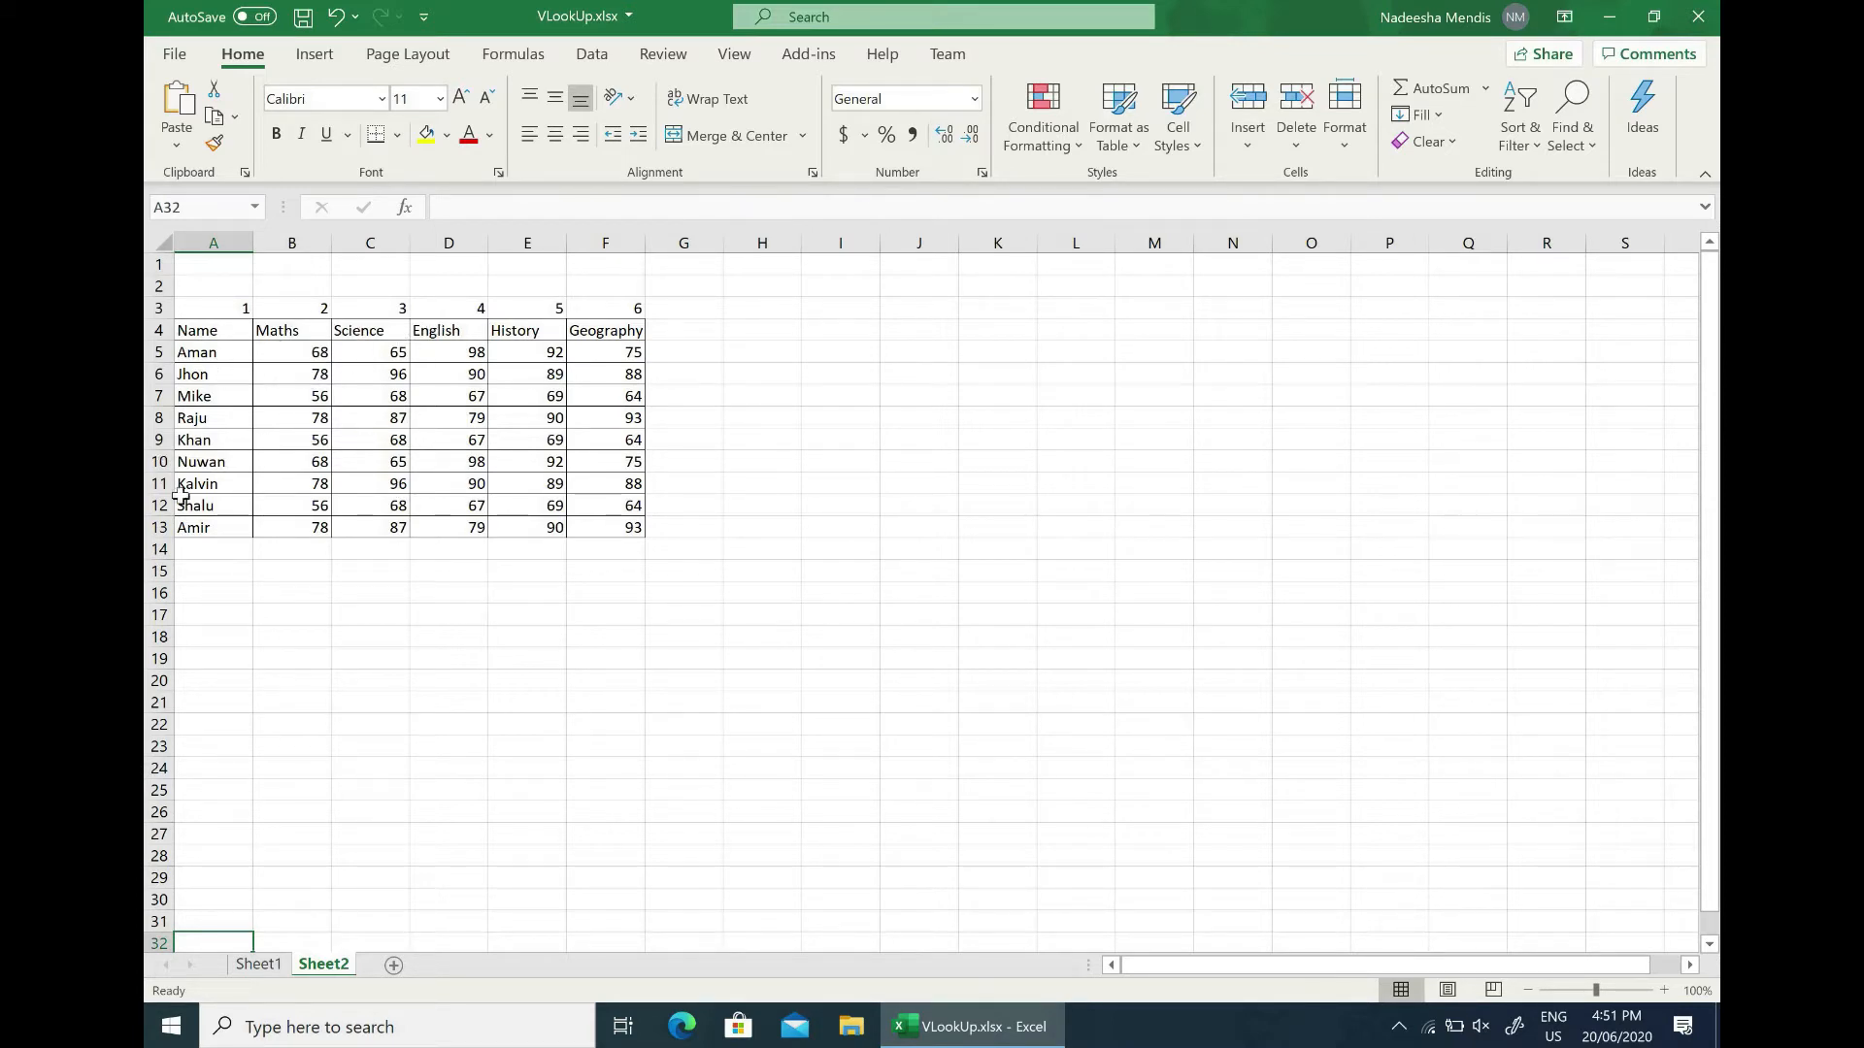
{"action": "left_click", "coordinate": [259, 966]}
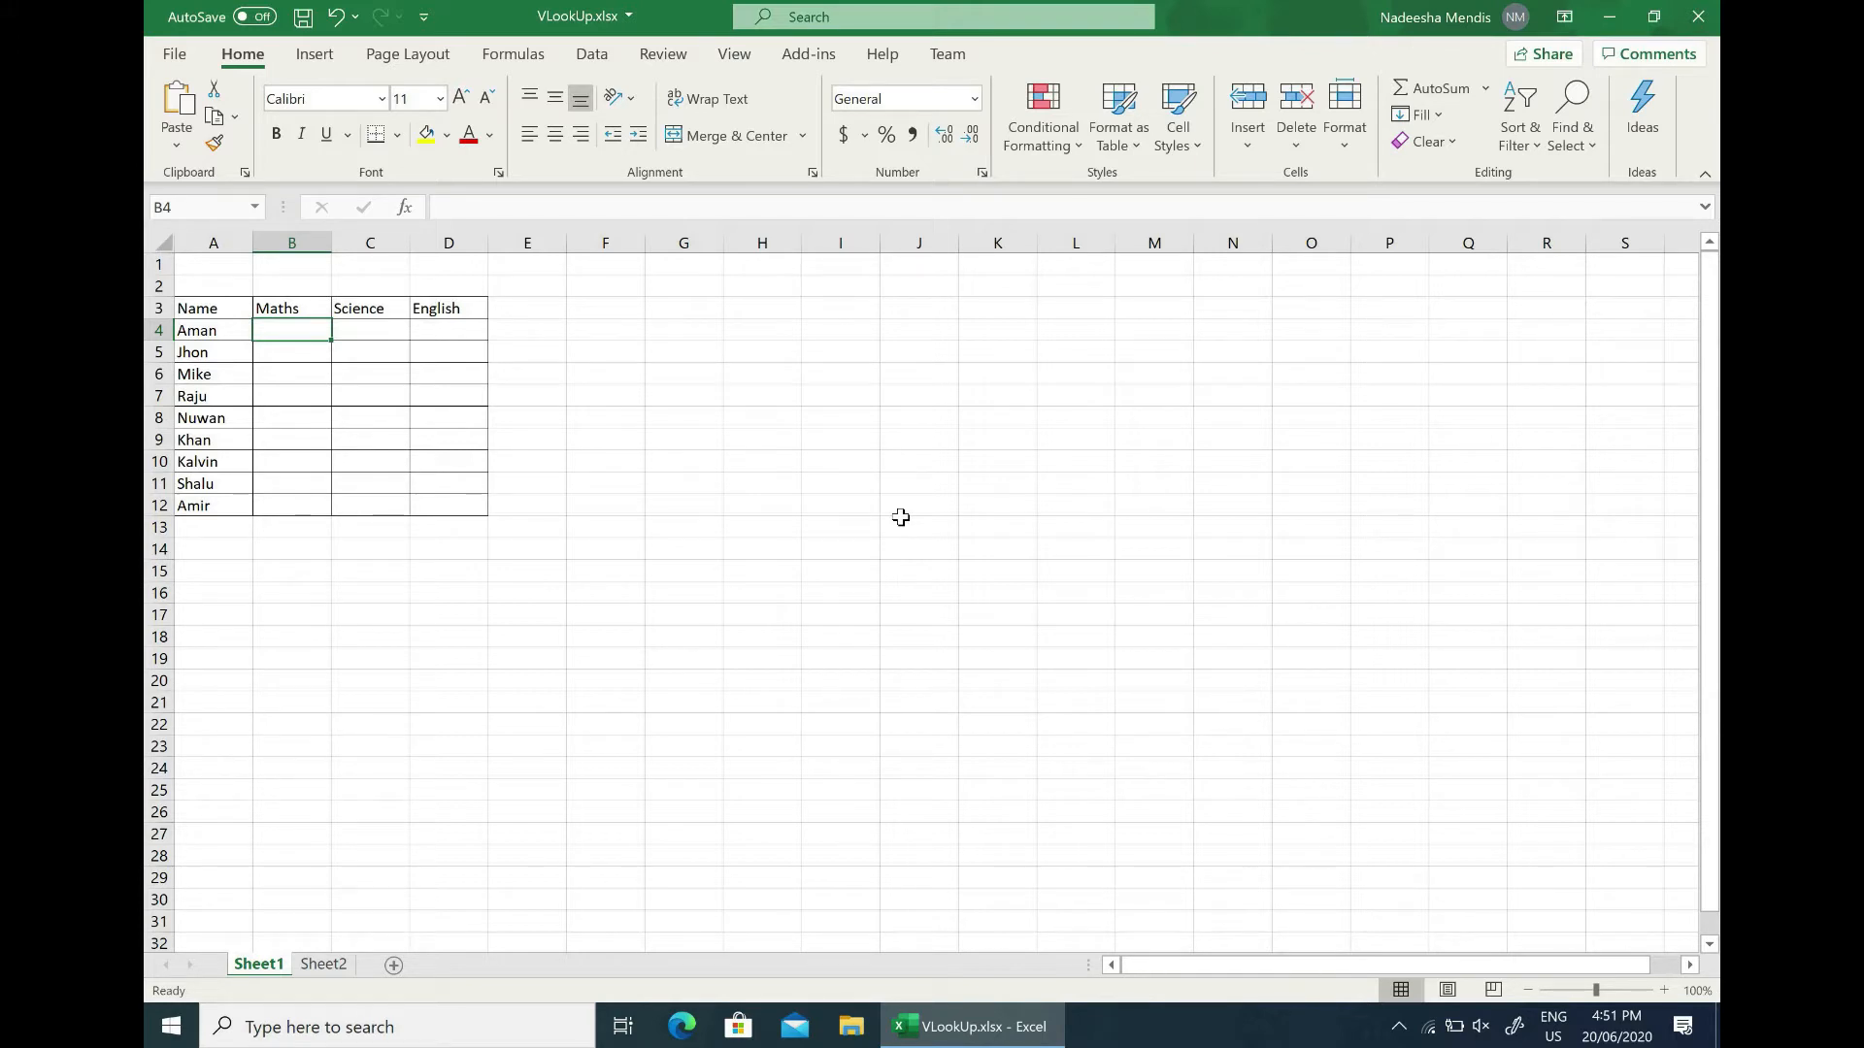
Start a VLOOKUP formula in cell B4 of Sheet1 with the names in A4:A12 as the lookup value
{"action": "type", "text": "V"}
{"action": "key", "text": "BackSpace"}
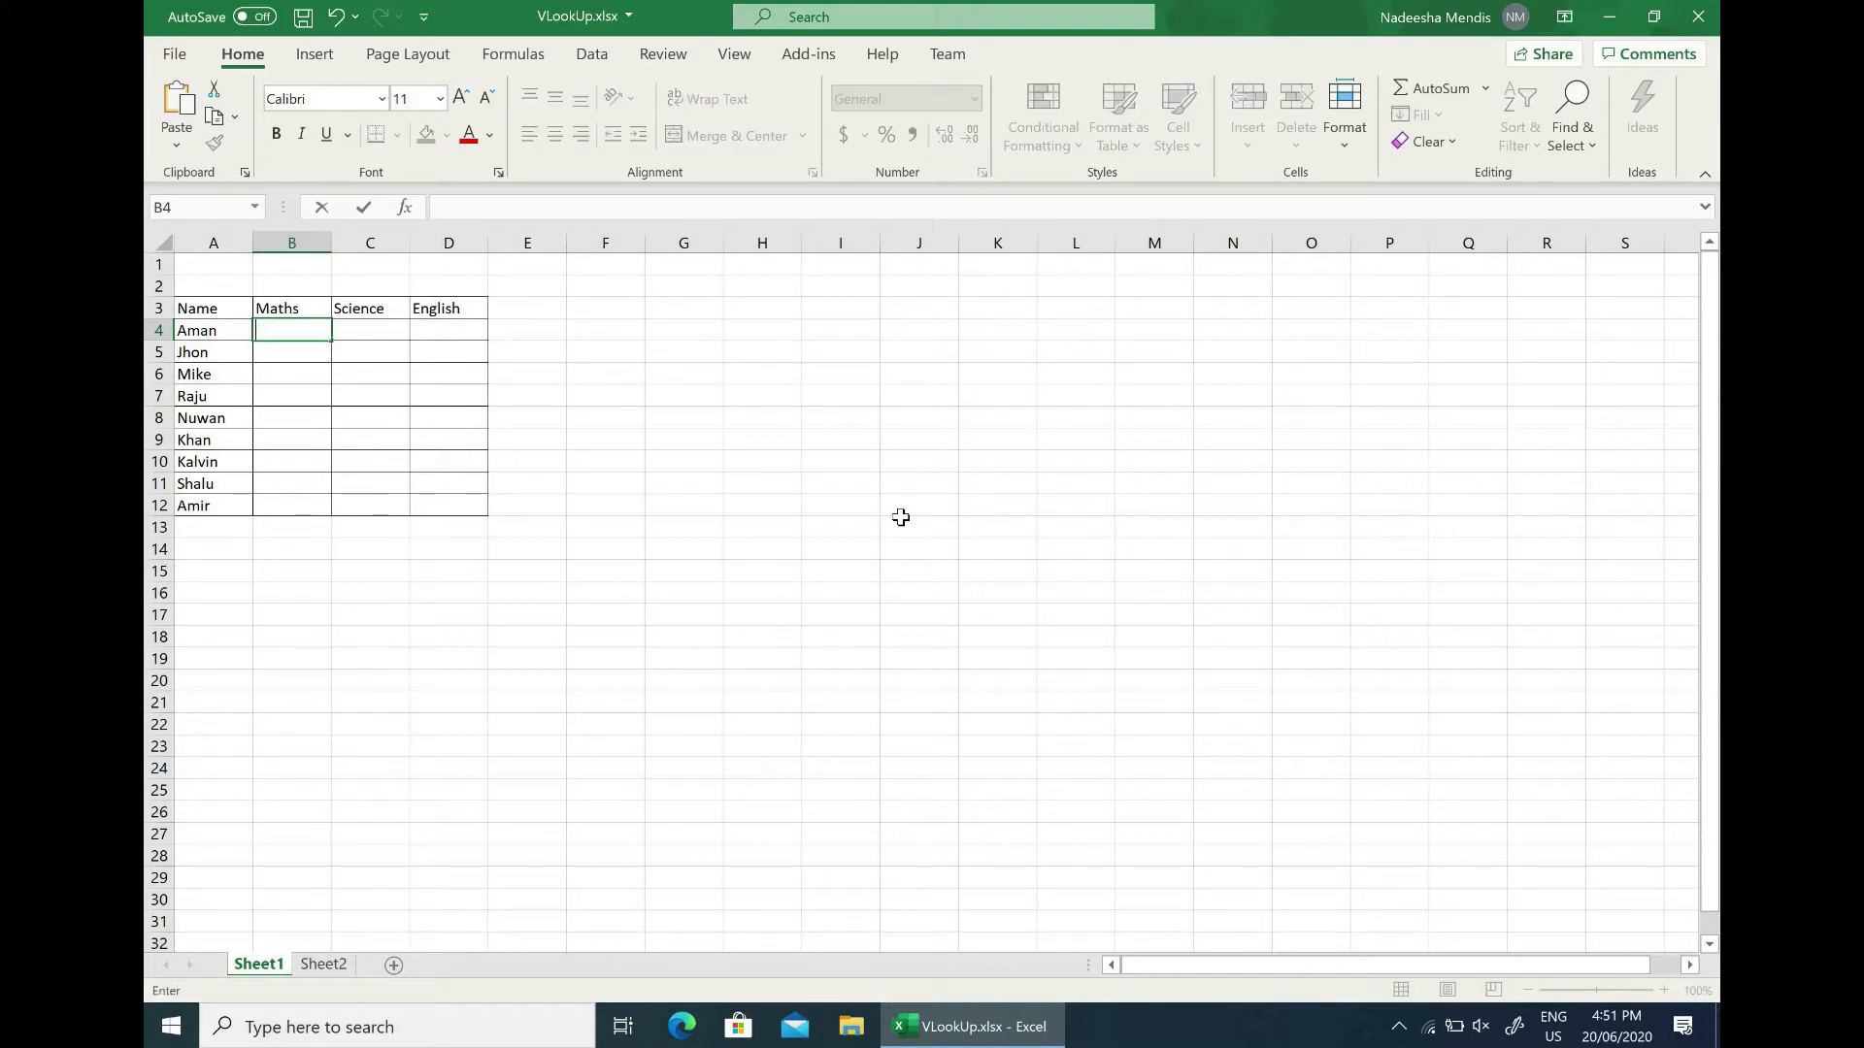
{"action": "type", "text": "=V"}
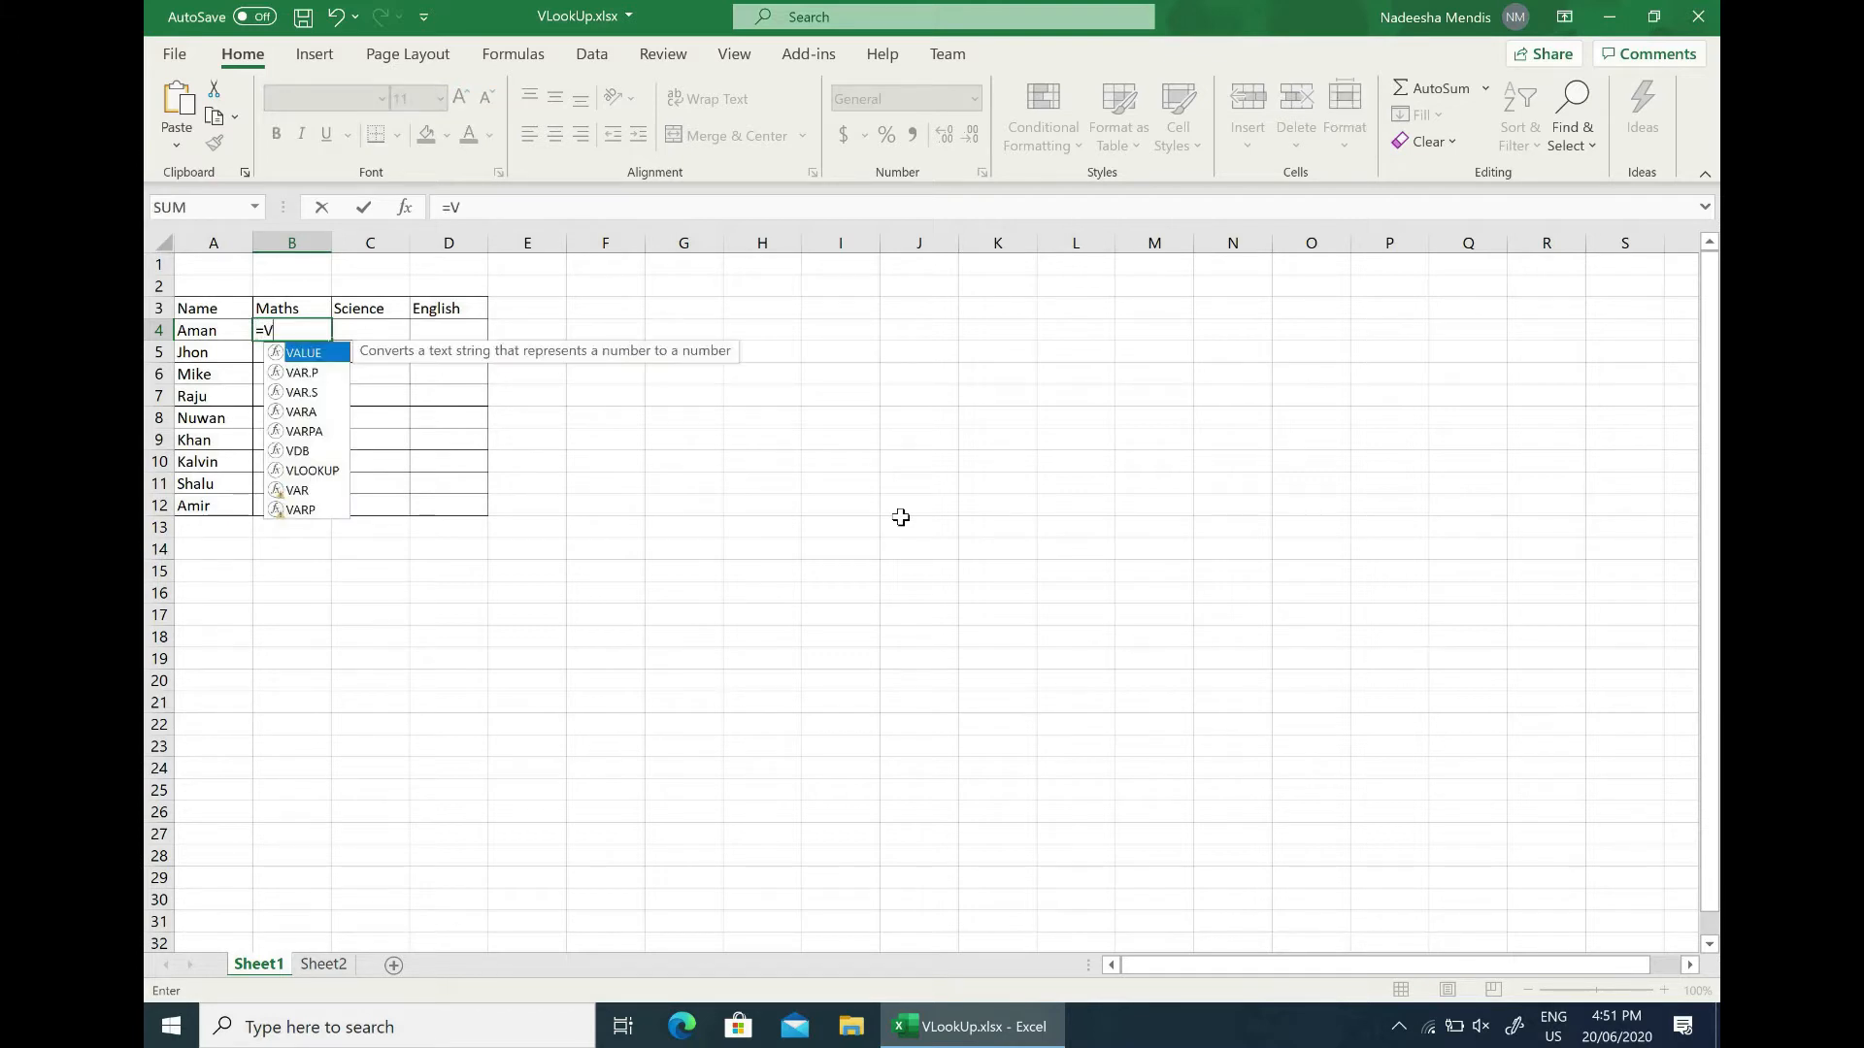
{"action": "type", "text": "loo"}
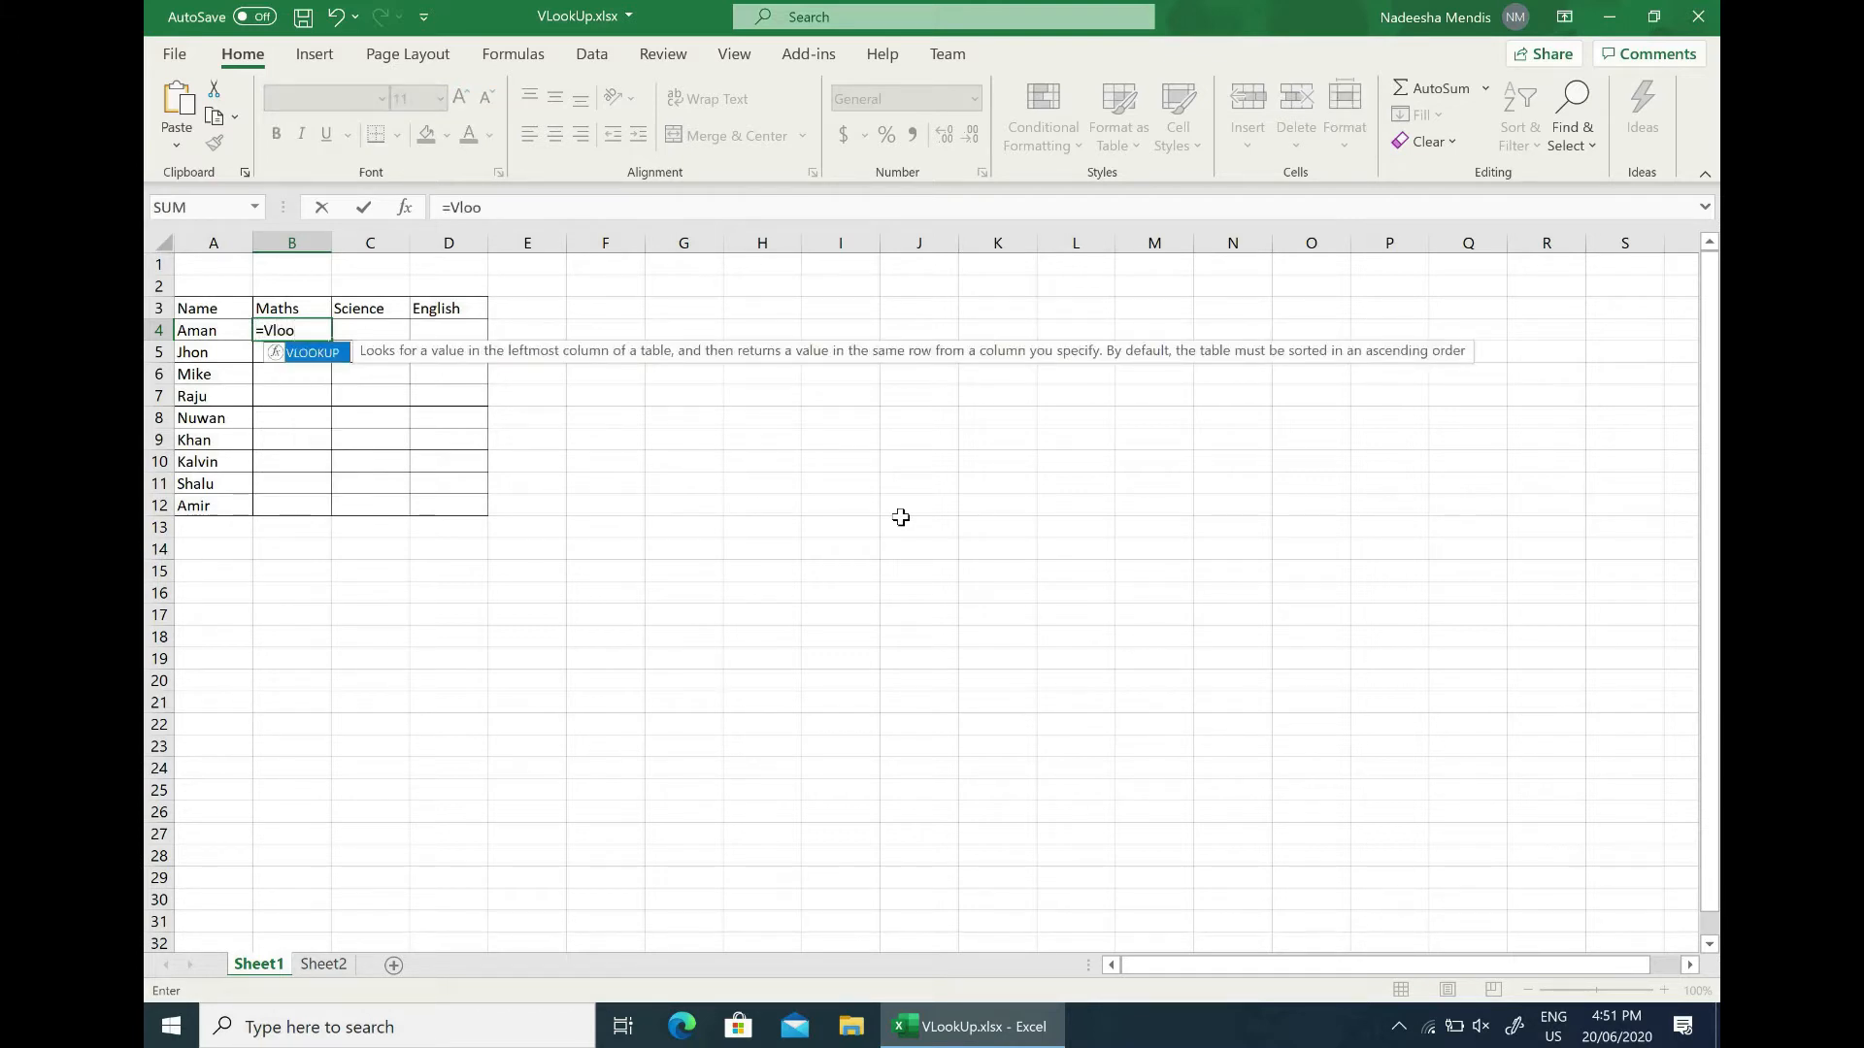
{"action": "key", "text": "Tab"}
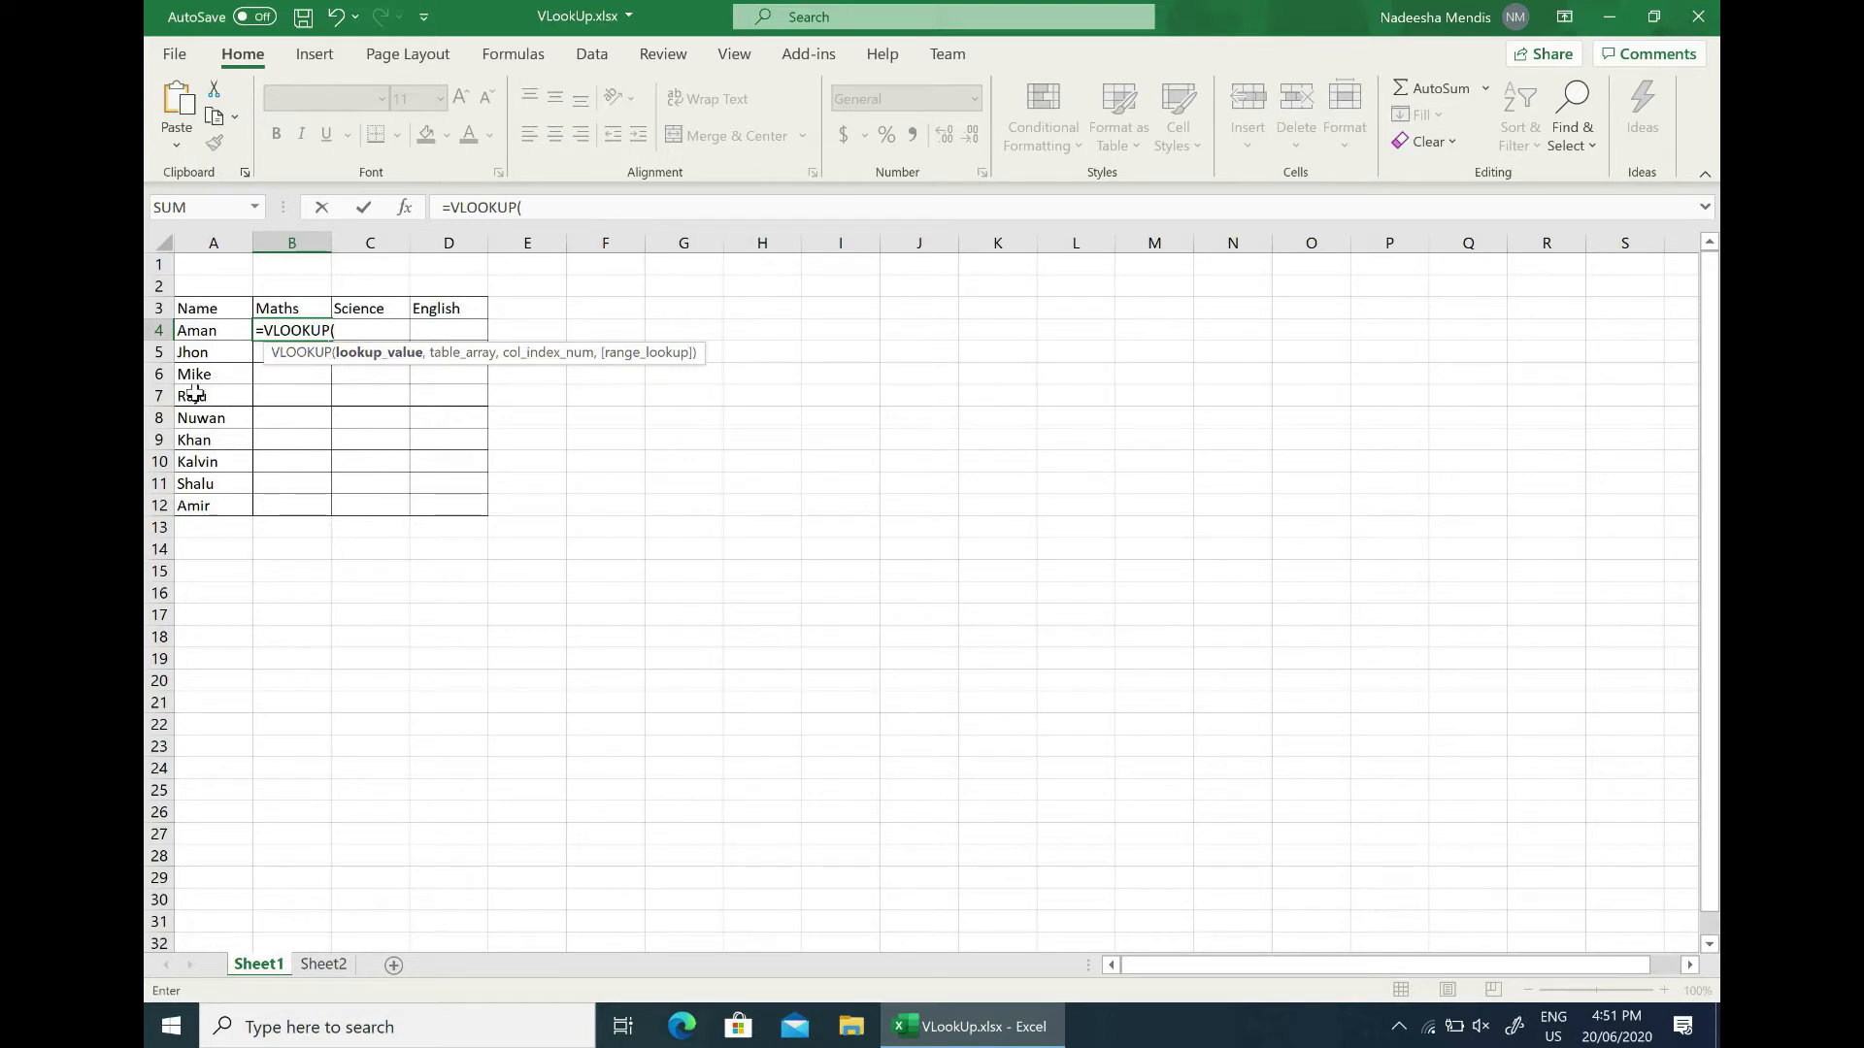
{"action": "left_click_drag", "start_coordinate": [214, 333], "coordinate": [187, 510]}
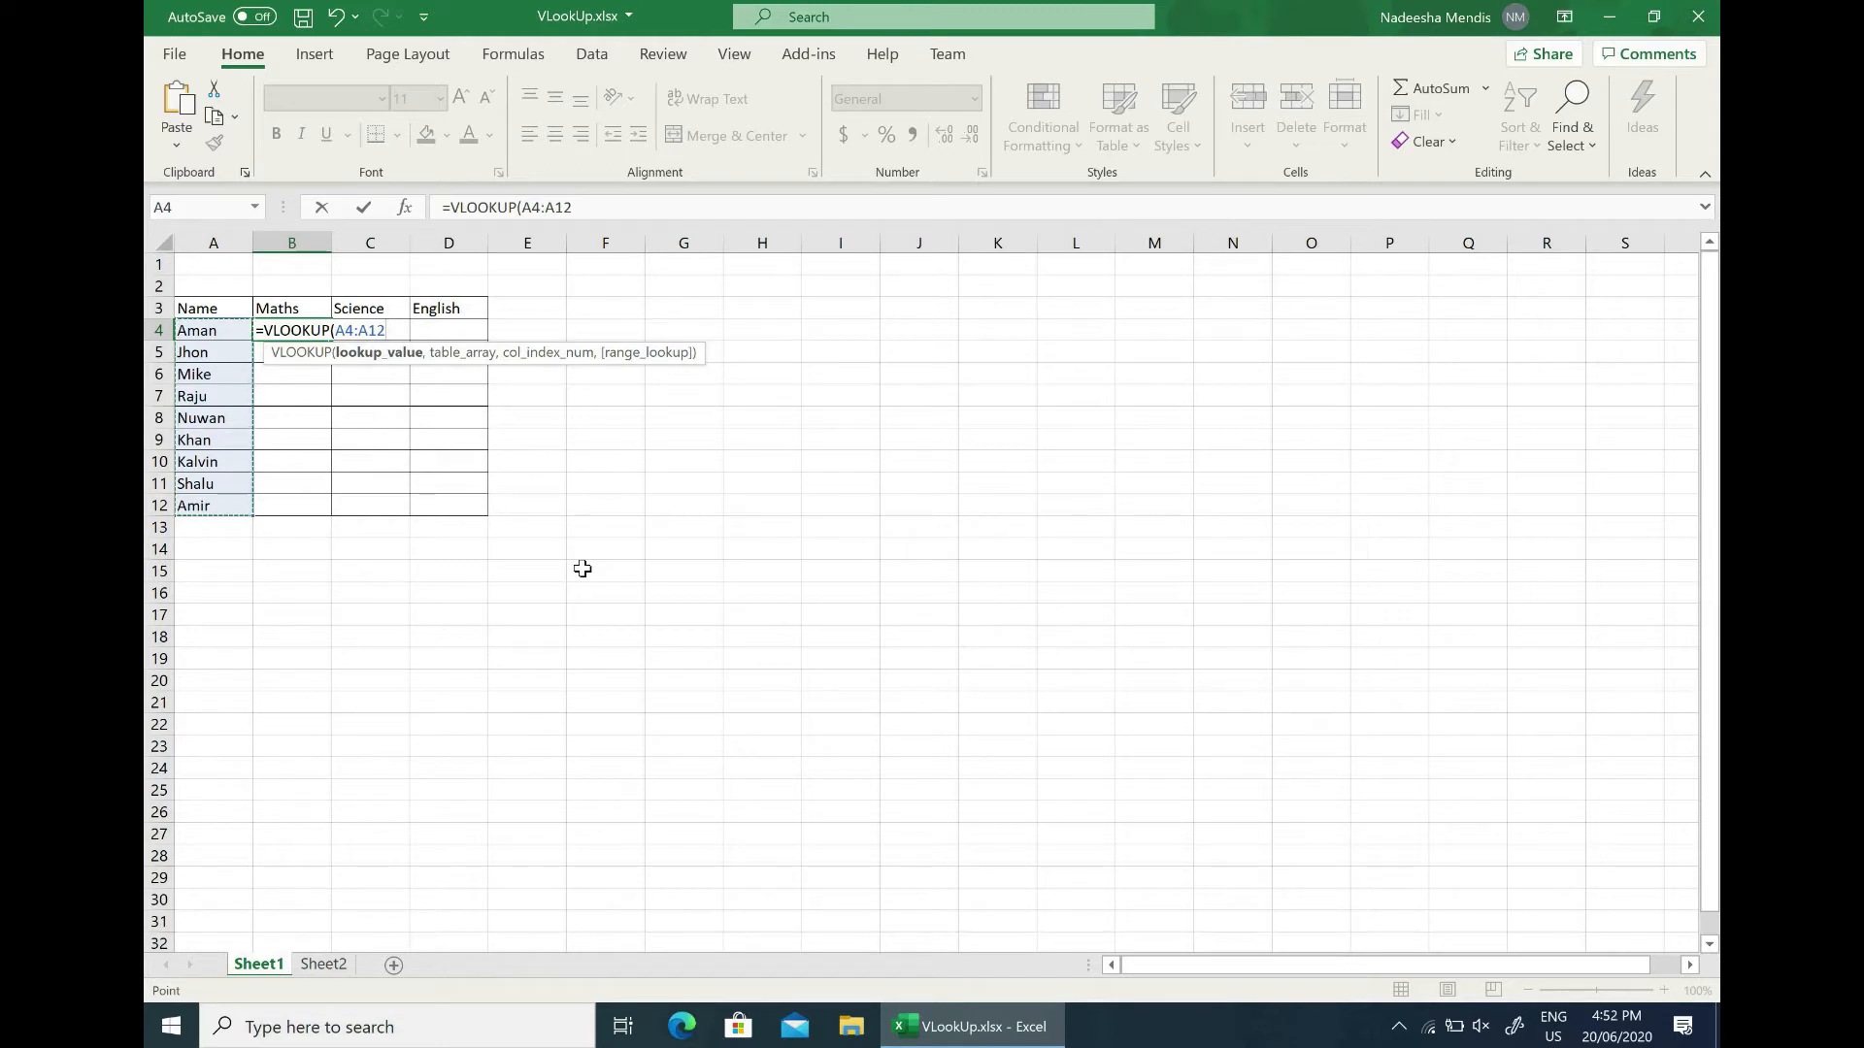
{"action": "type", "text": ","}
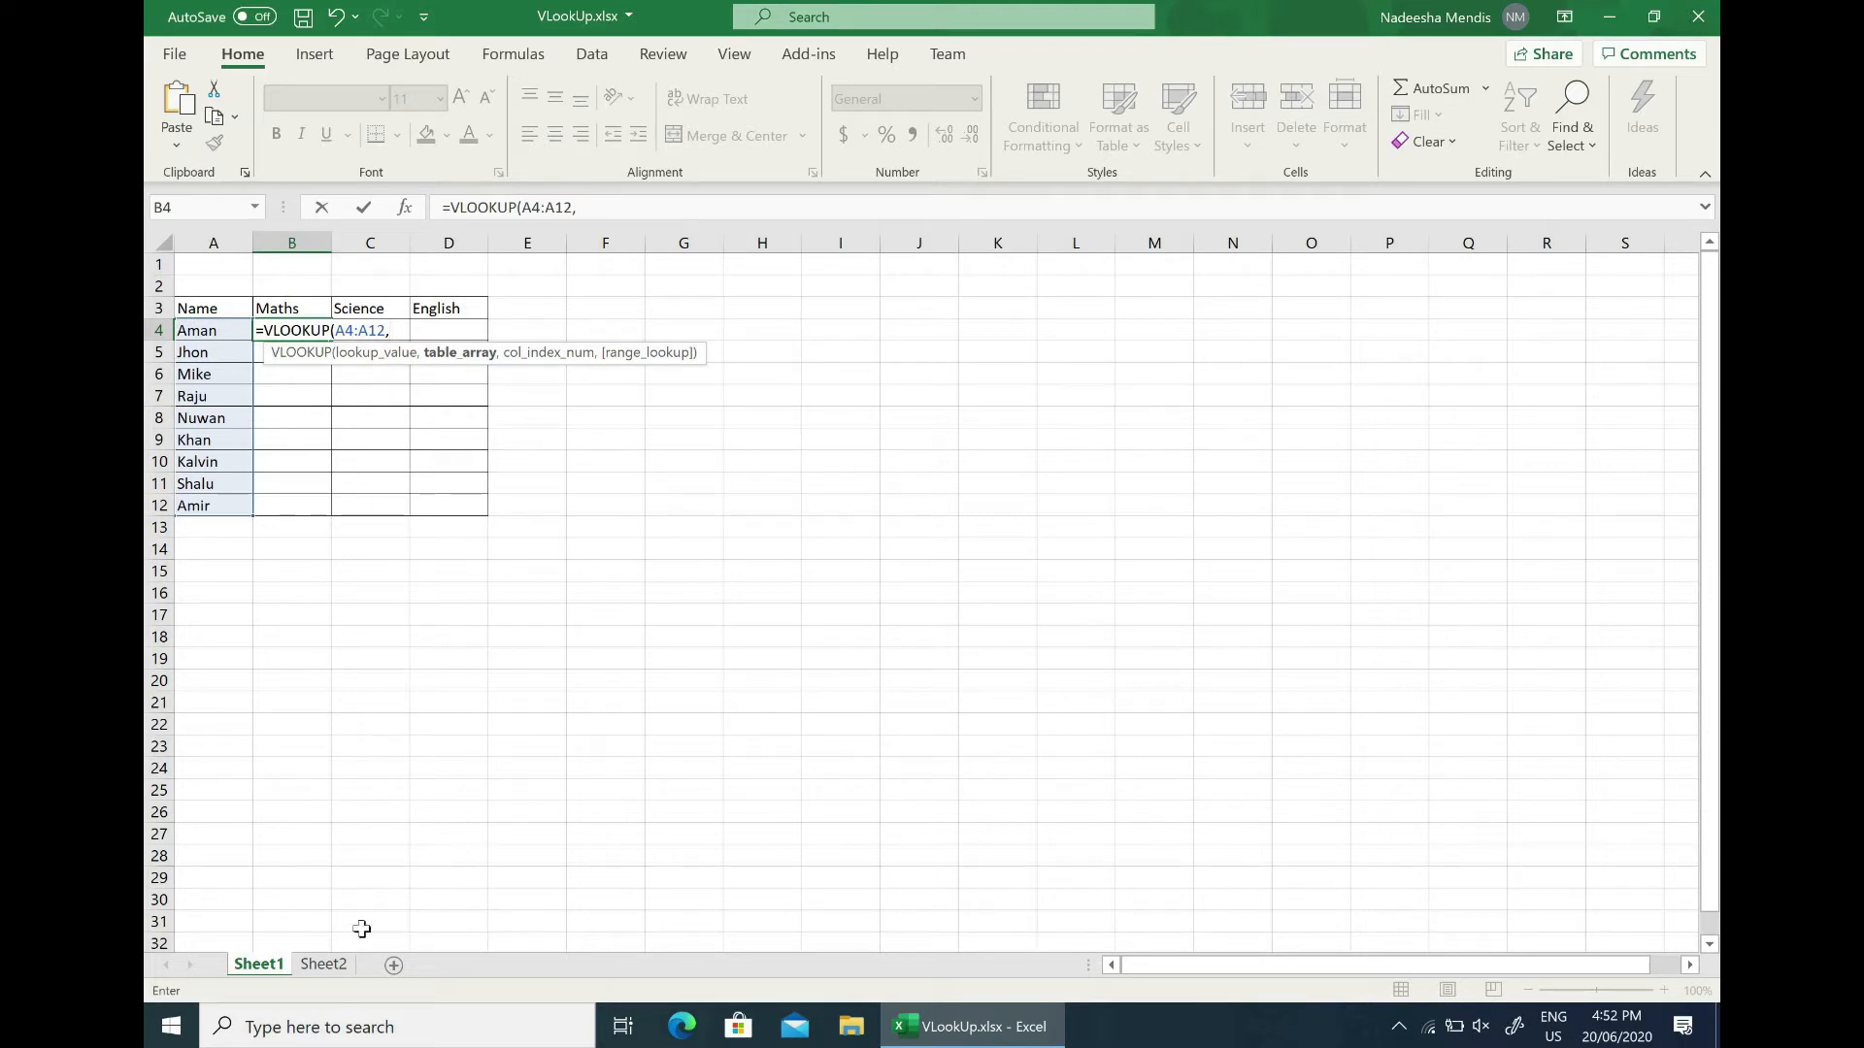
Set the VLOOKUP's table array to the whole marks table on Sheet2, A4:F13
{"action": "left_click", "coordinate": [335, 966]}
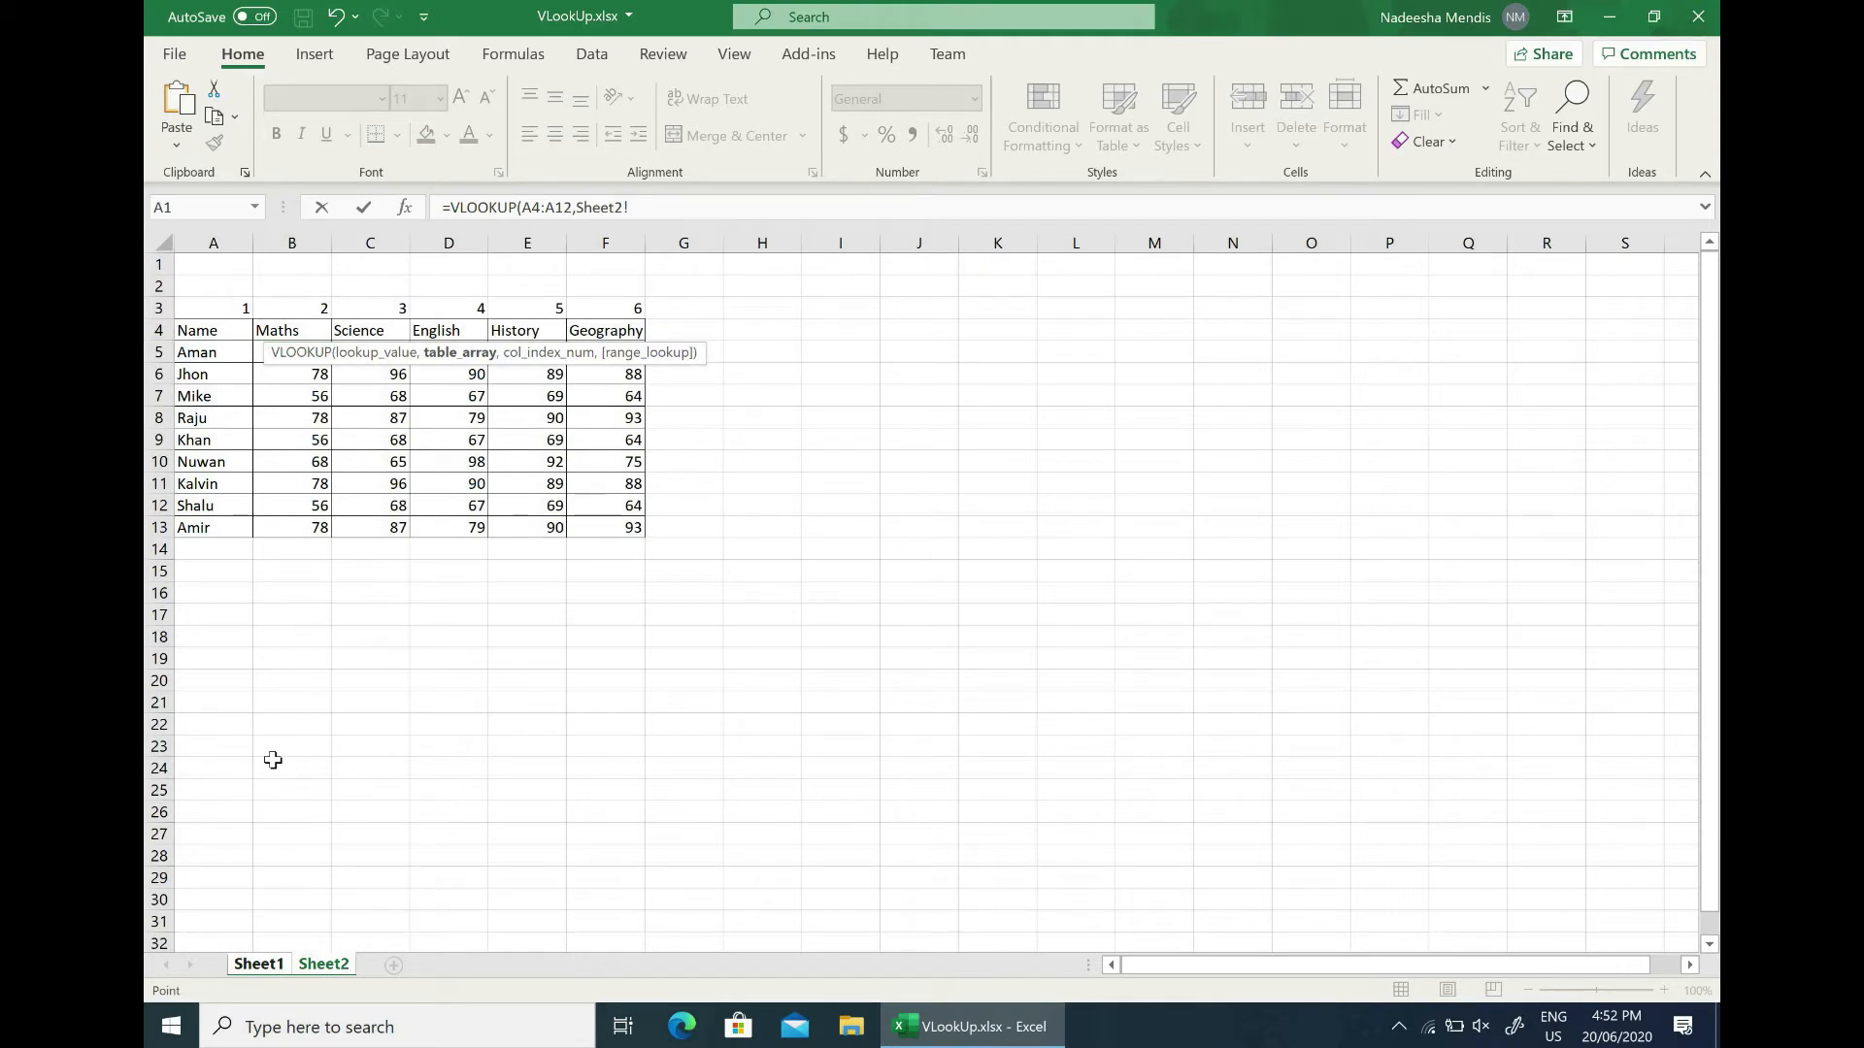
{"action": "left_click_drag", "start_coordinate": [216, 332], "coordinate": [612, 535]}
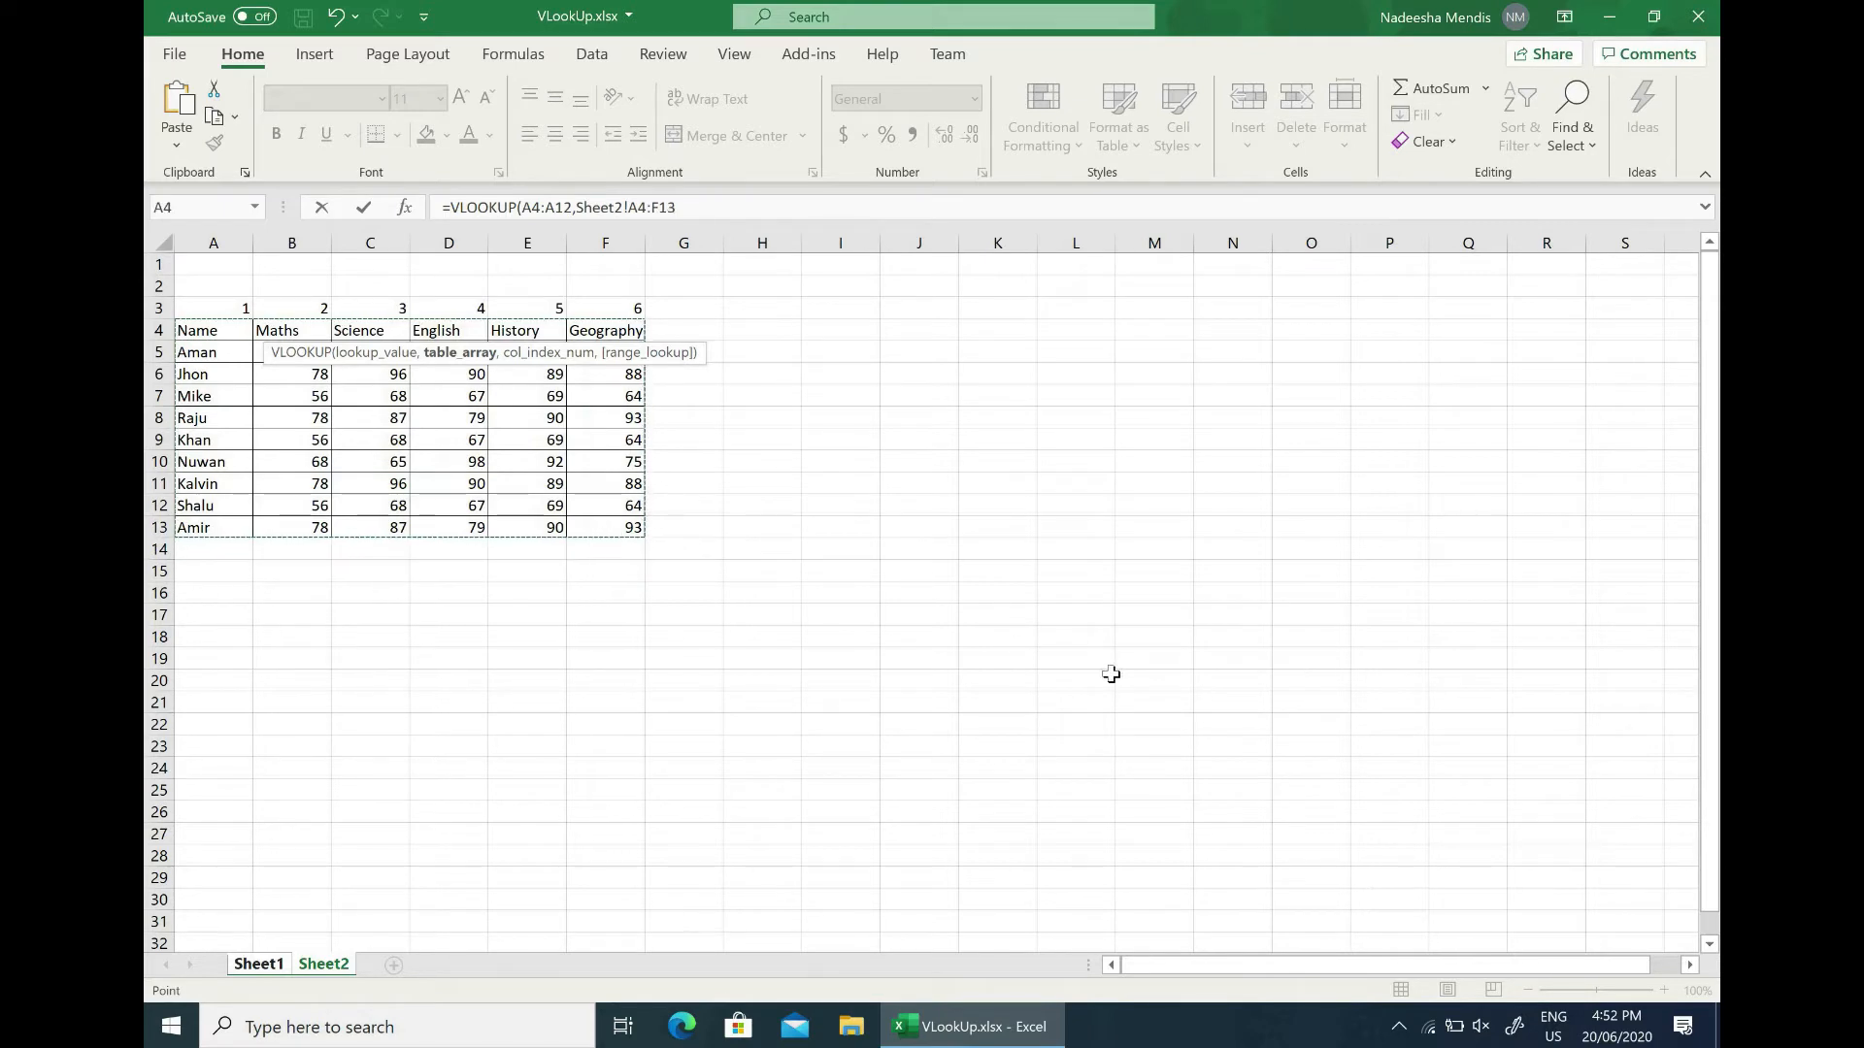
{"action": "type", "text": ","}
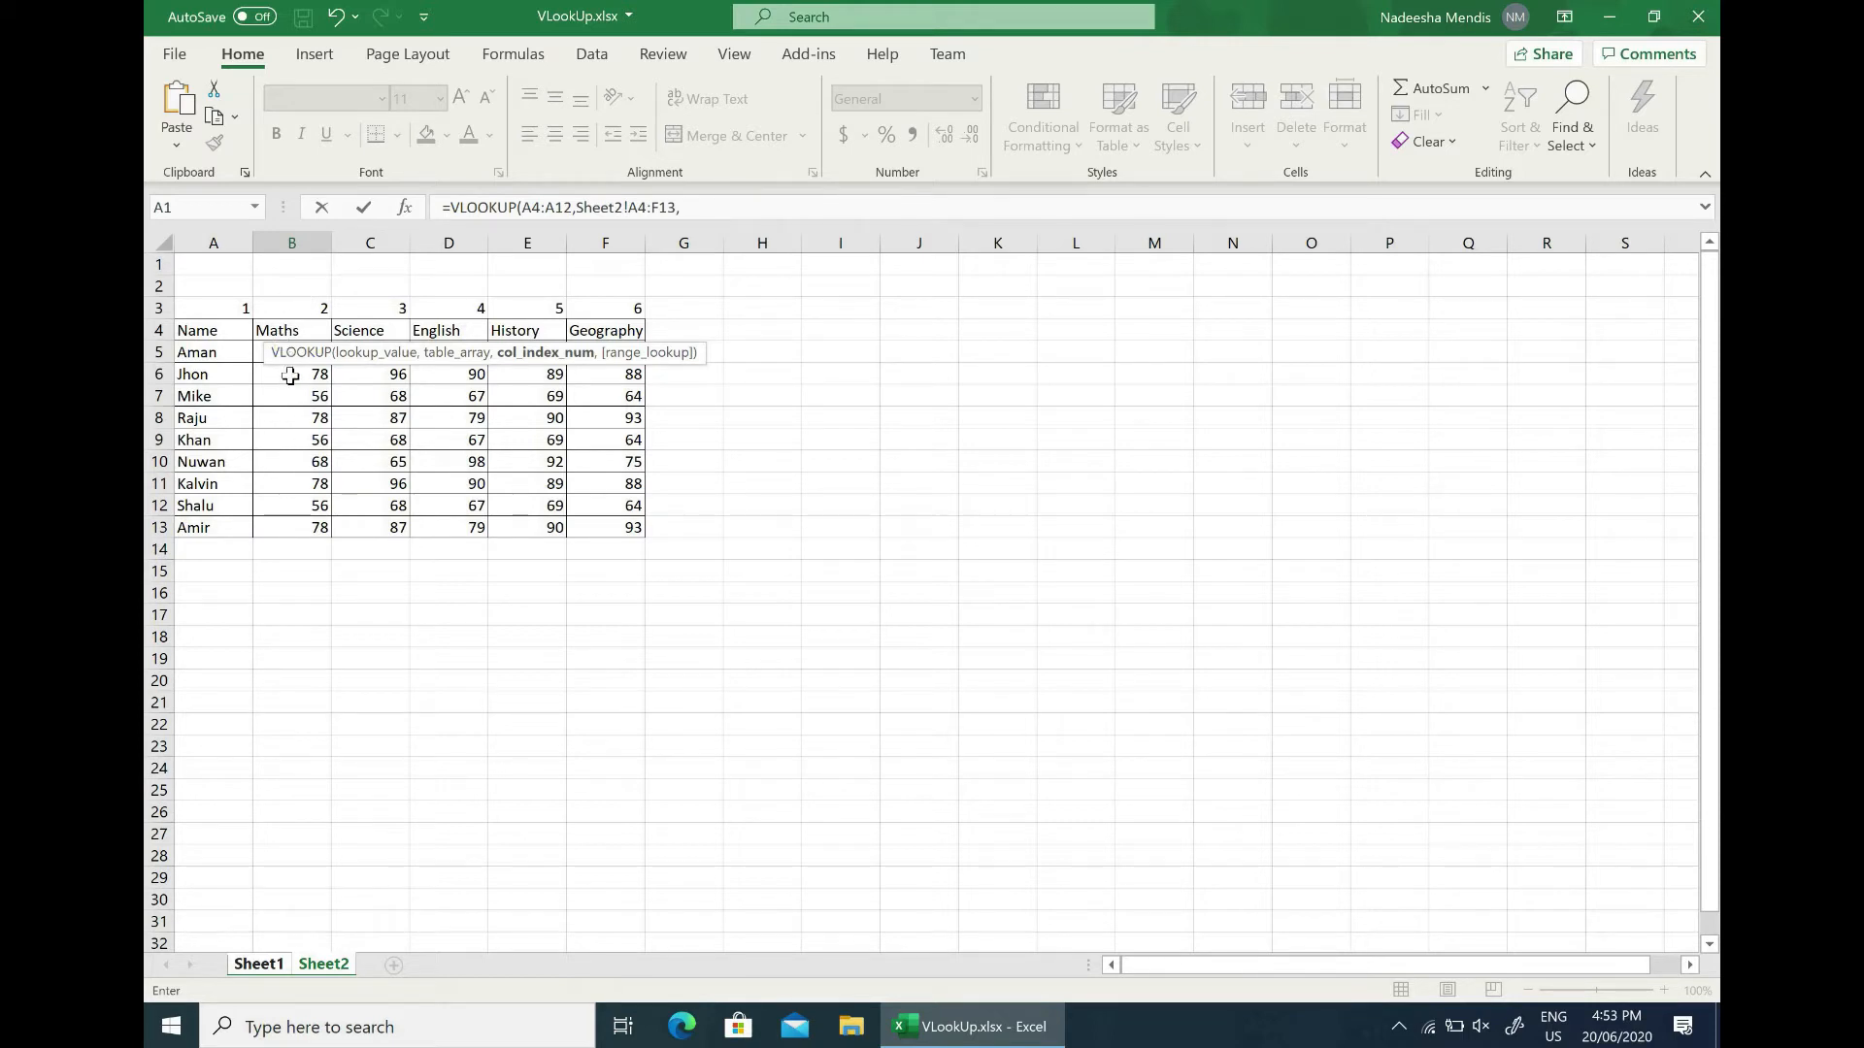
Complete the Maths VLOOKUP with column index 2 and range lookup 0 for an exact match
{"action": "left_click", "coordinate": [712, 211]}
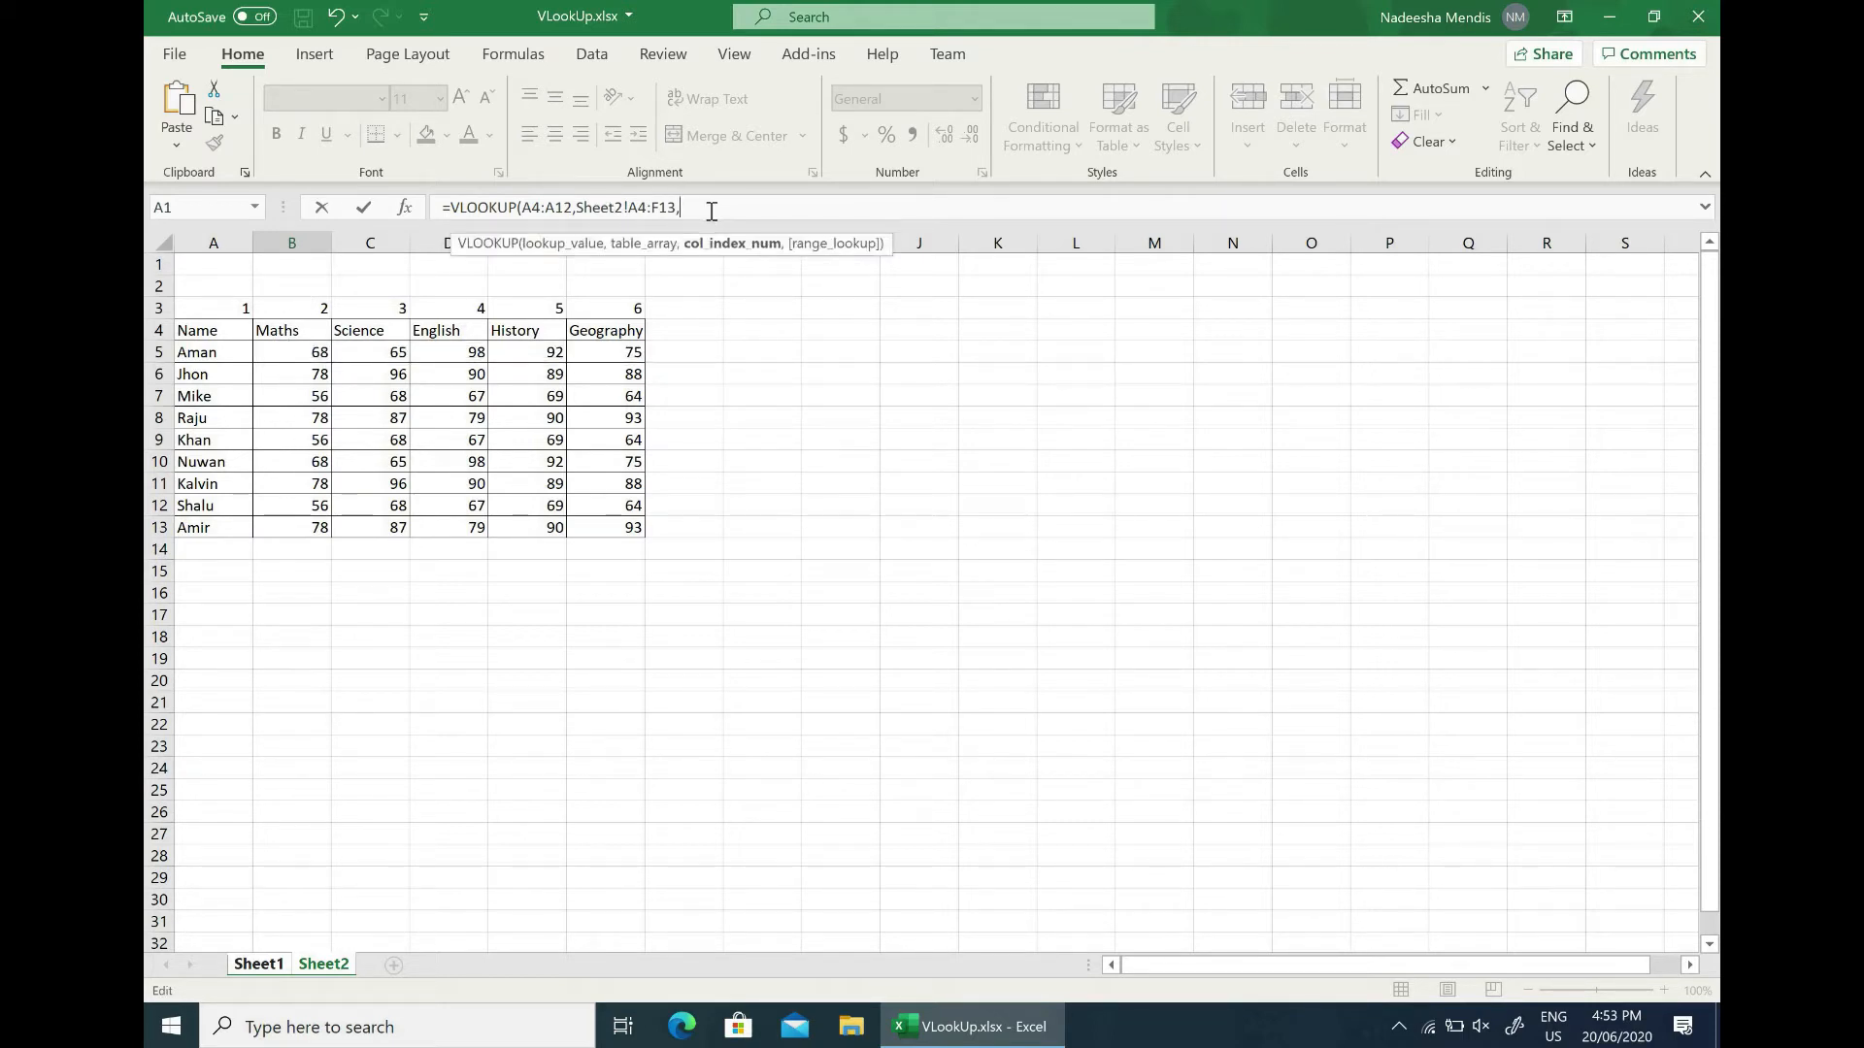
{"action": "type", "text": "2,"}
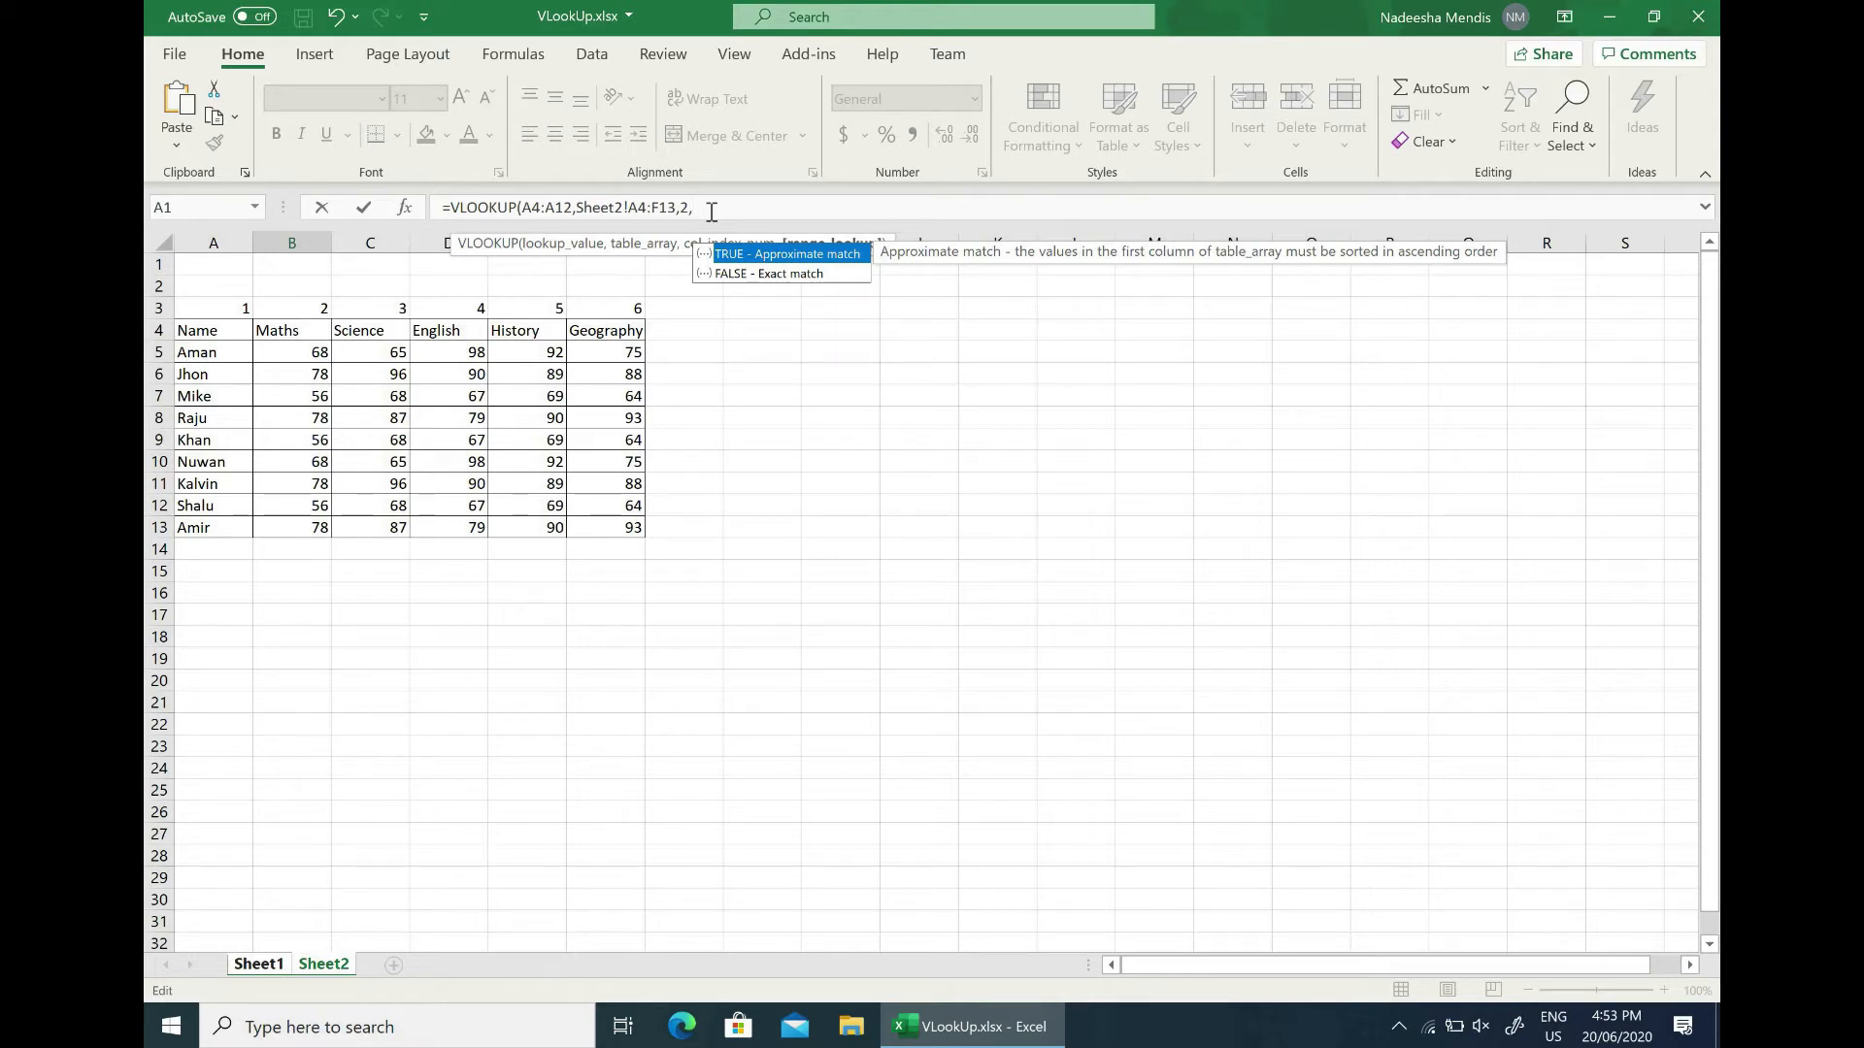
{"action": "type", "text": "0"}
{"action": "key", "text": "Escape"}
{"action": "type", "text": ")"}
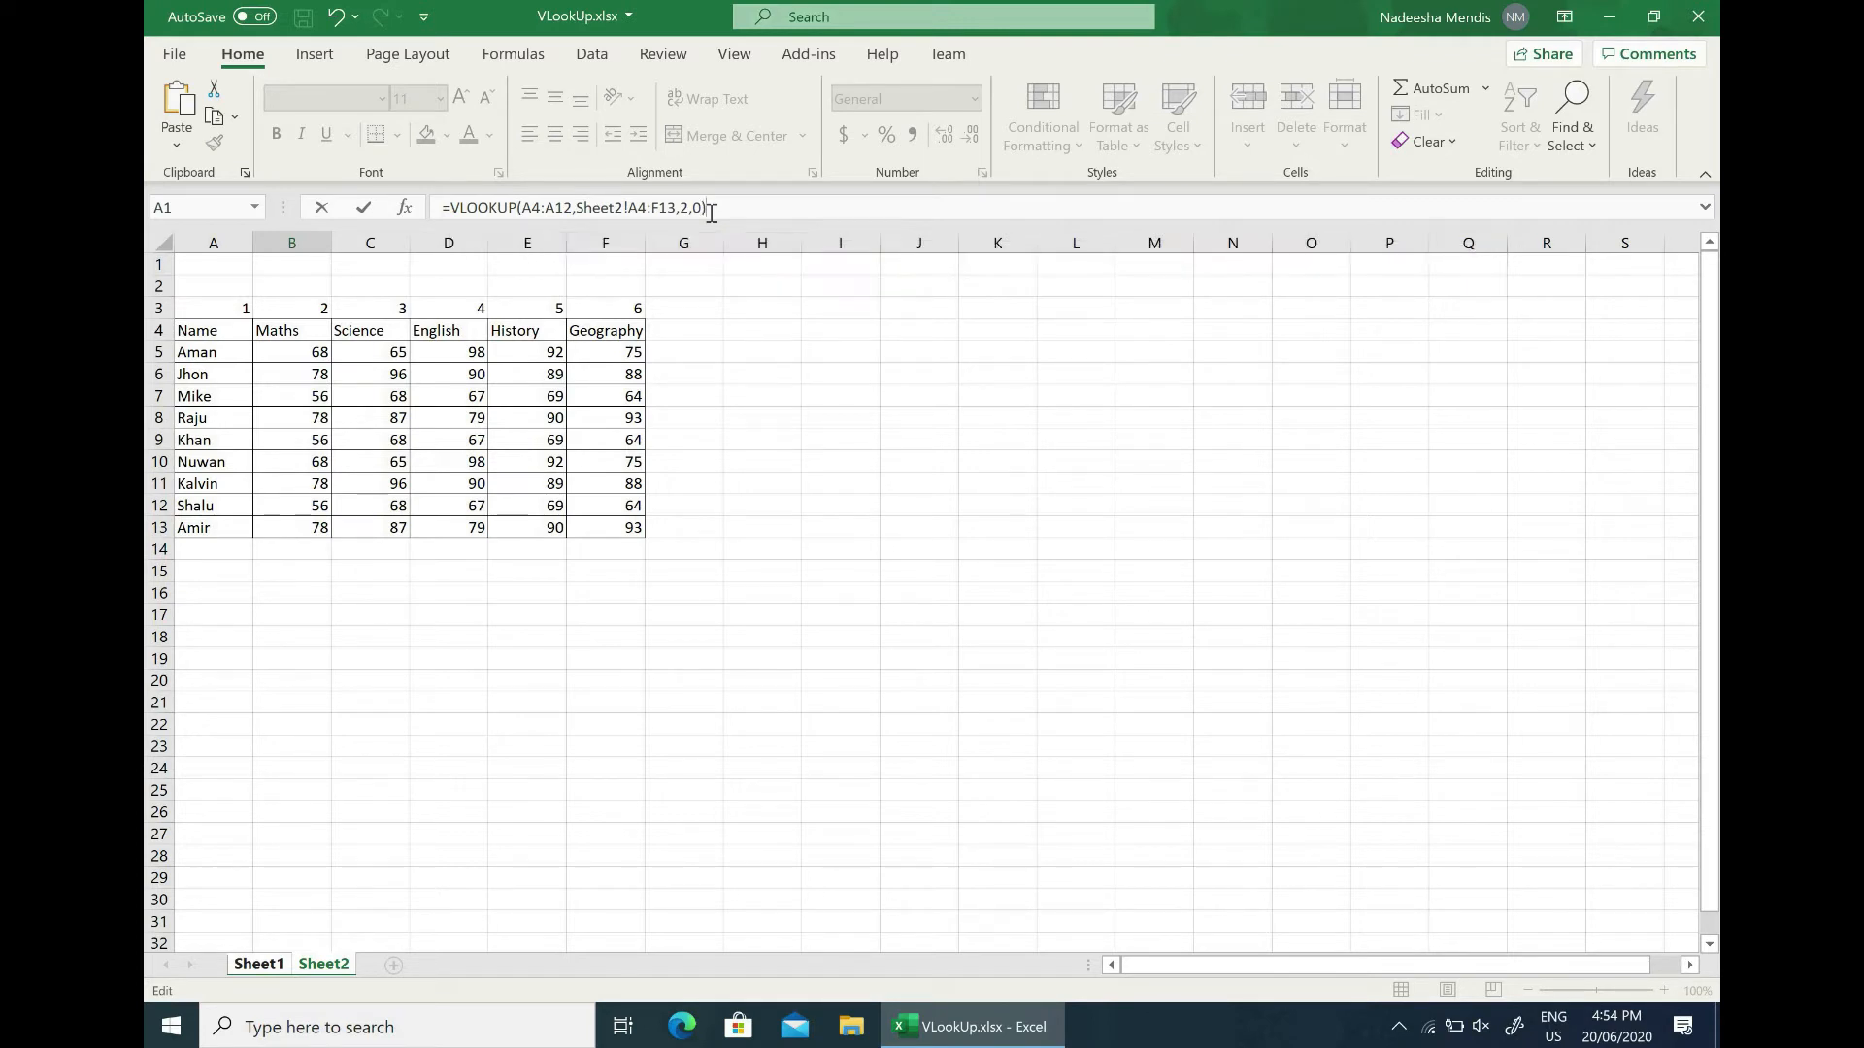
{"action": "key", "text": "Return"}
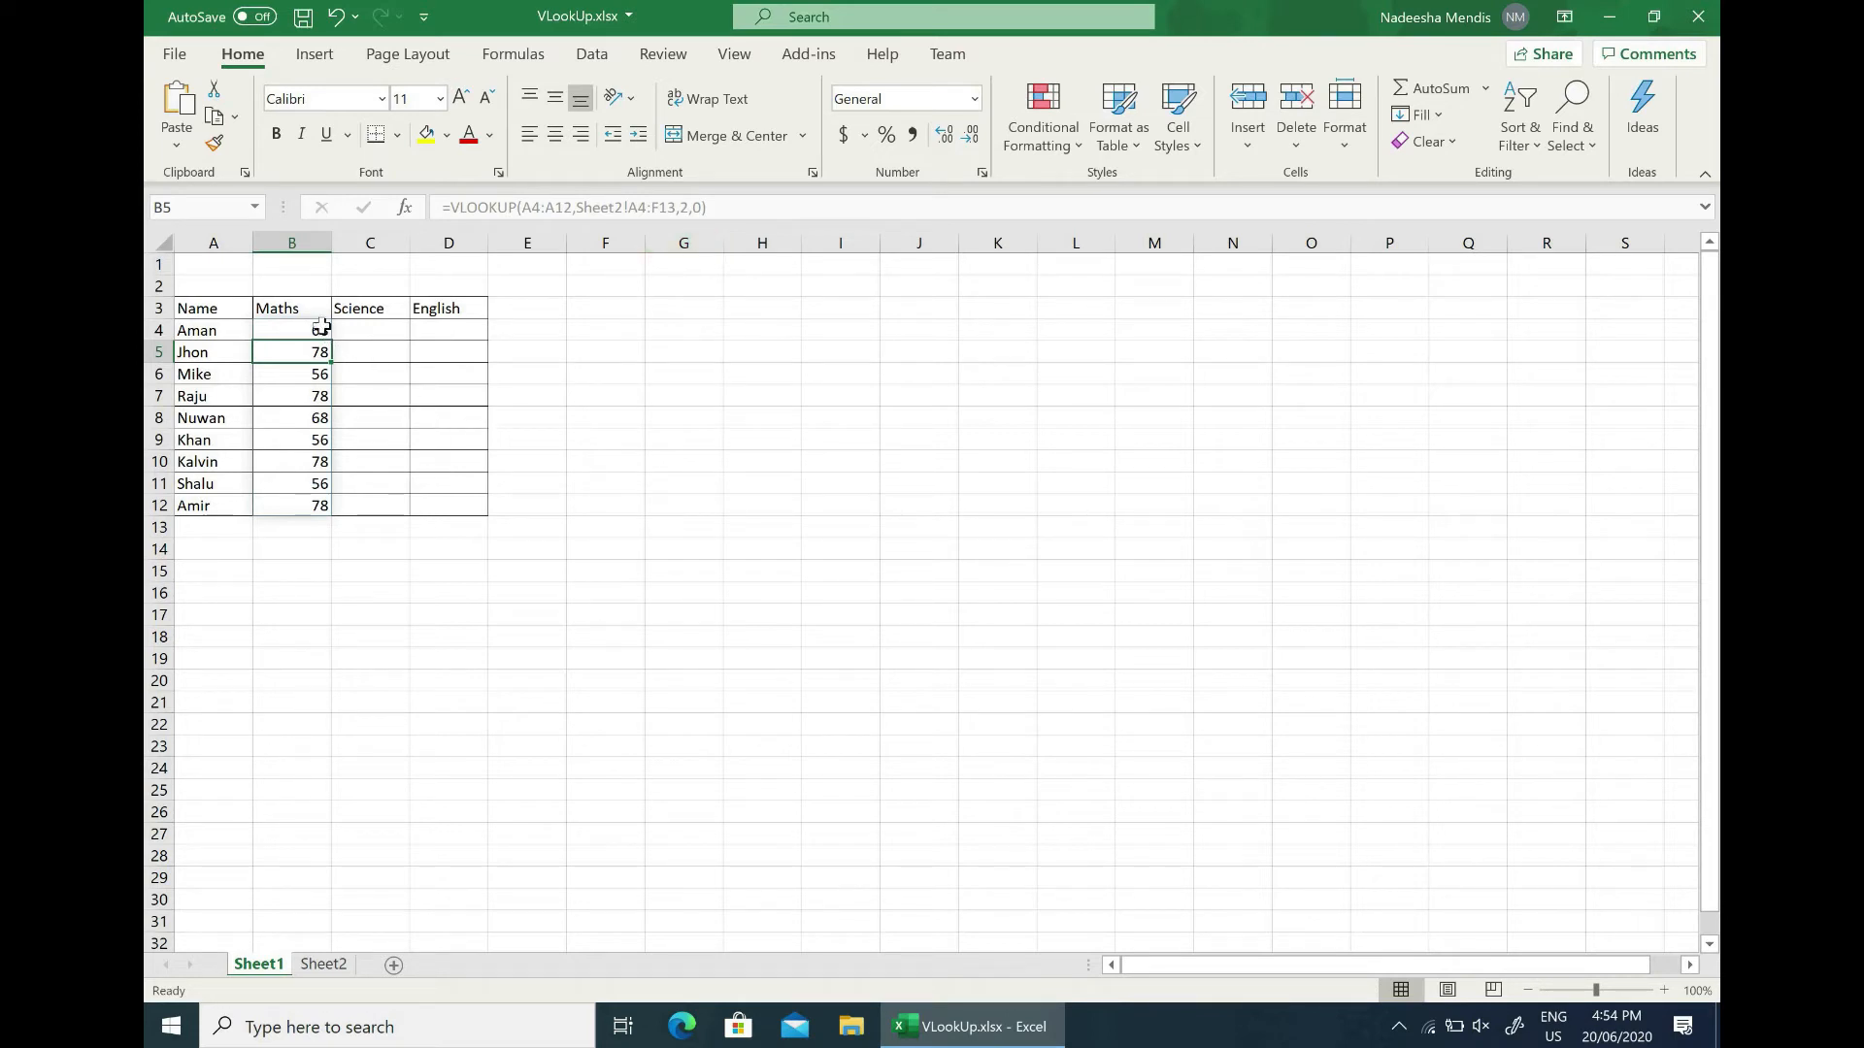
Make both ranges in B4's formula absolute, as $A$4:$A$12 and Sheet2!$A$4:$F$13
{"action": "left_click", "coordinate": [287, 332]}
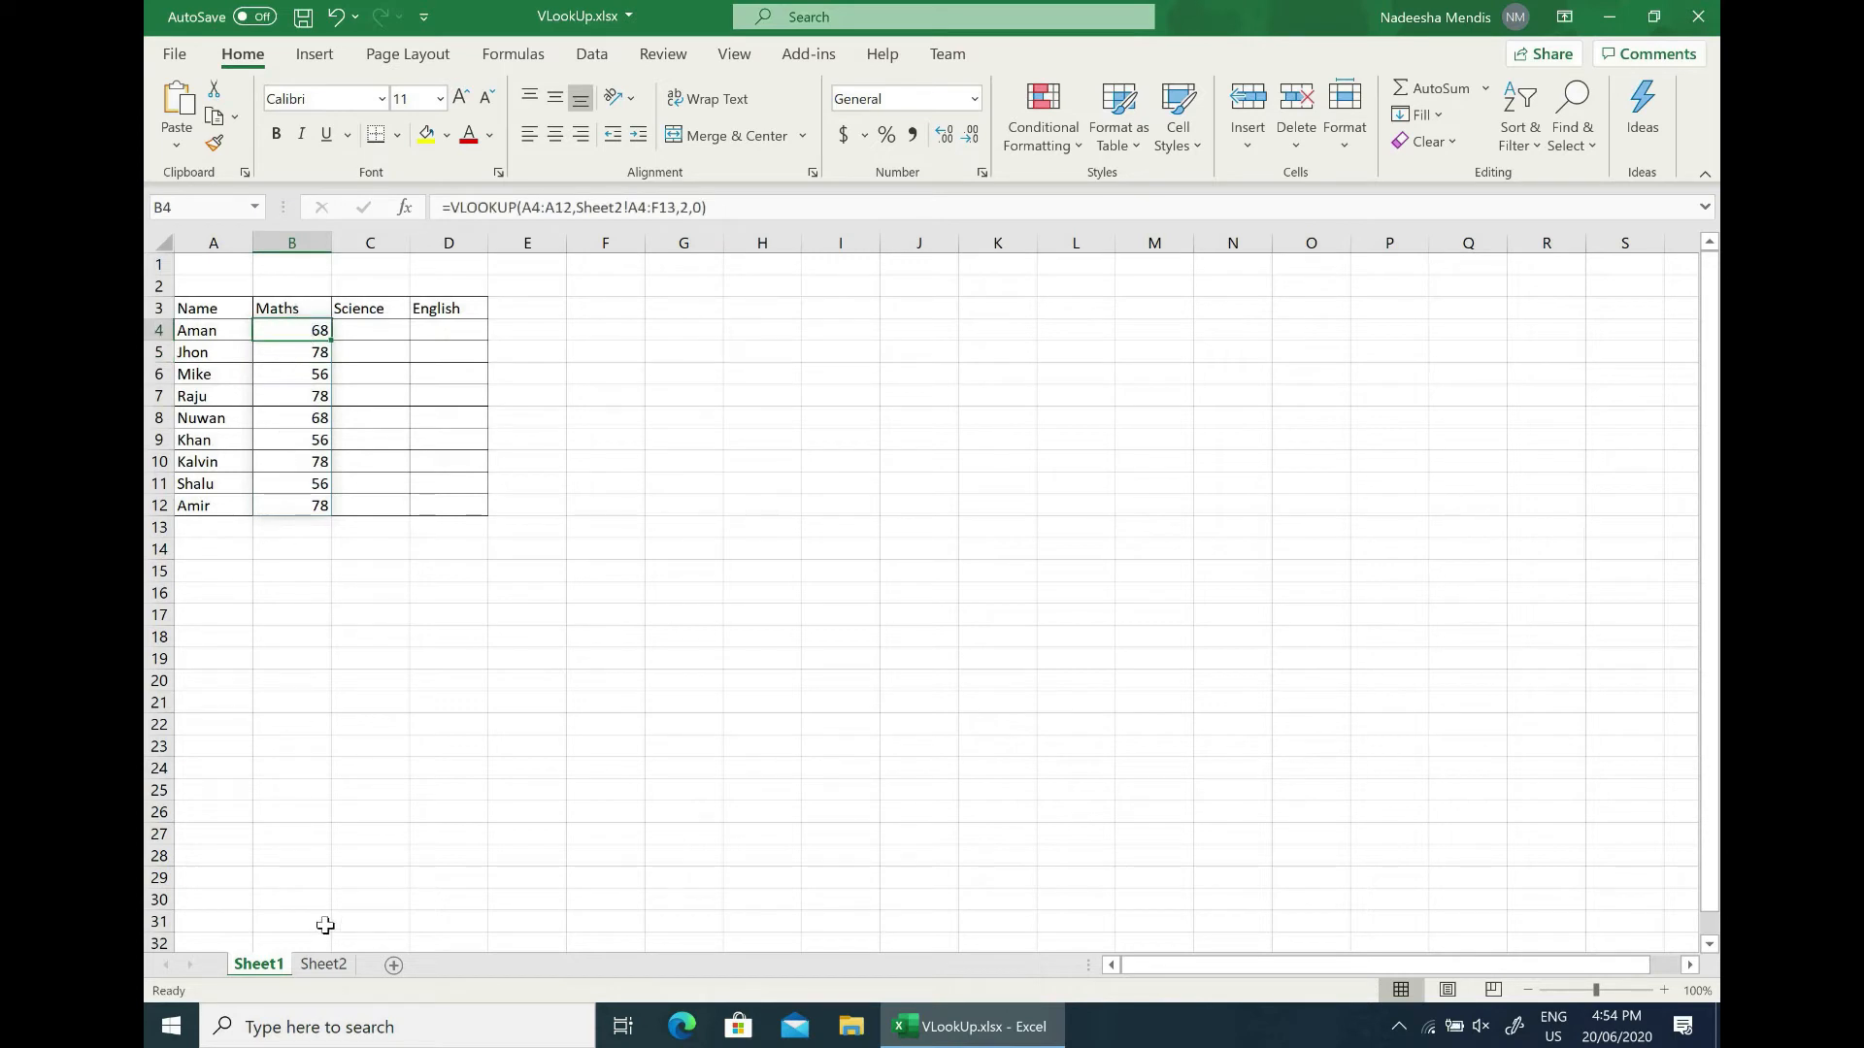
{"action": "left_click", "coordinate": [331, 969]}
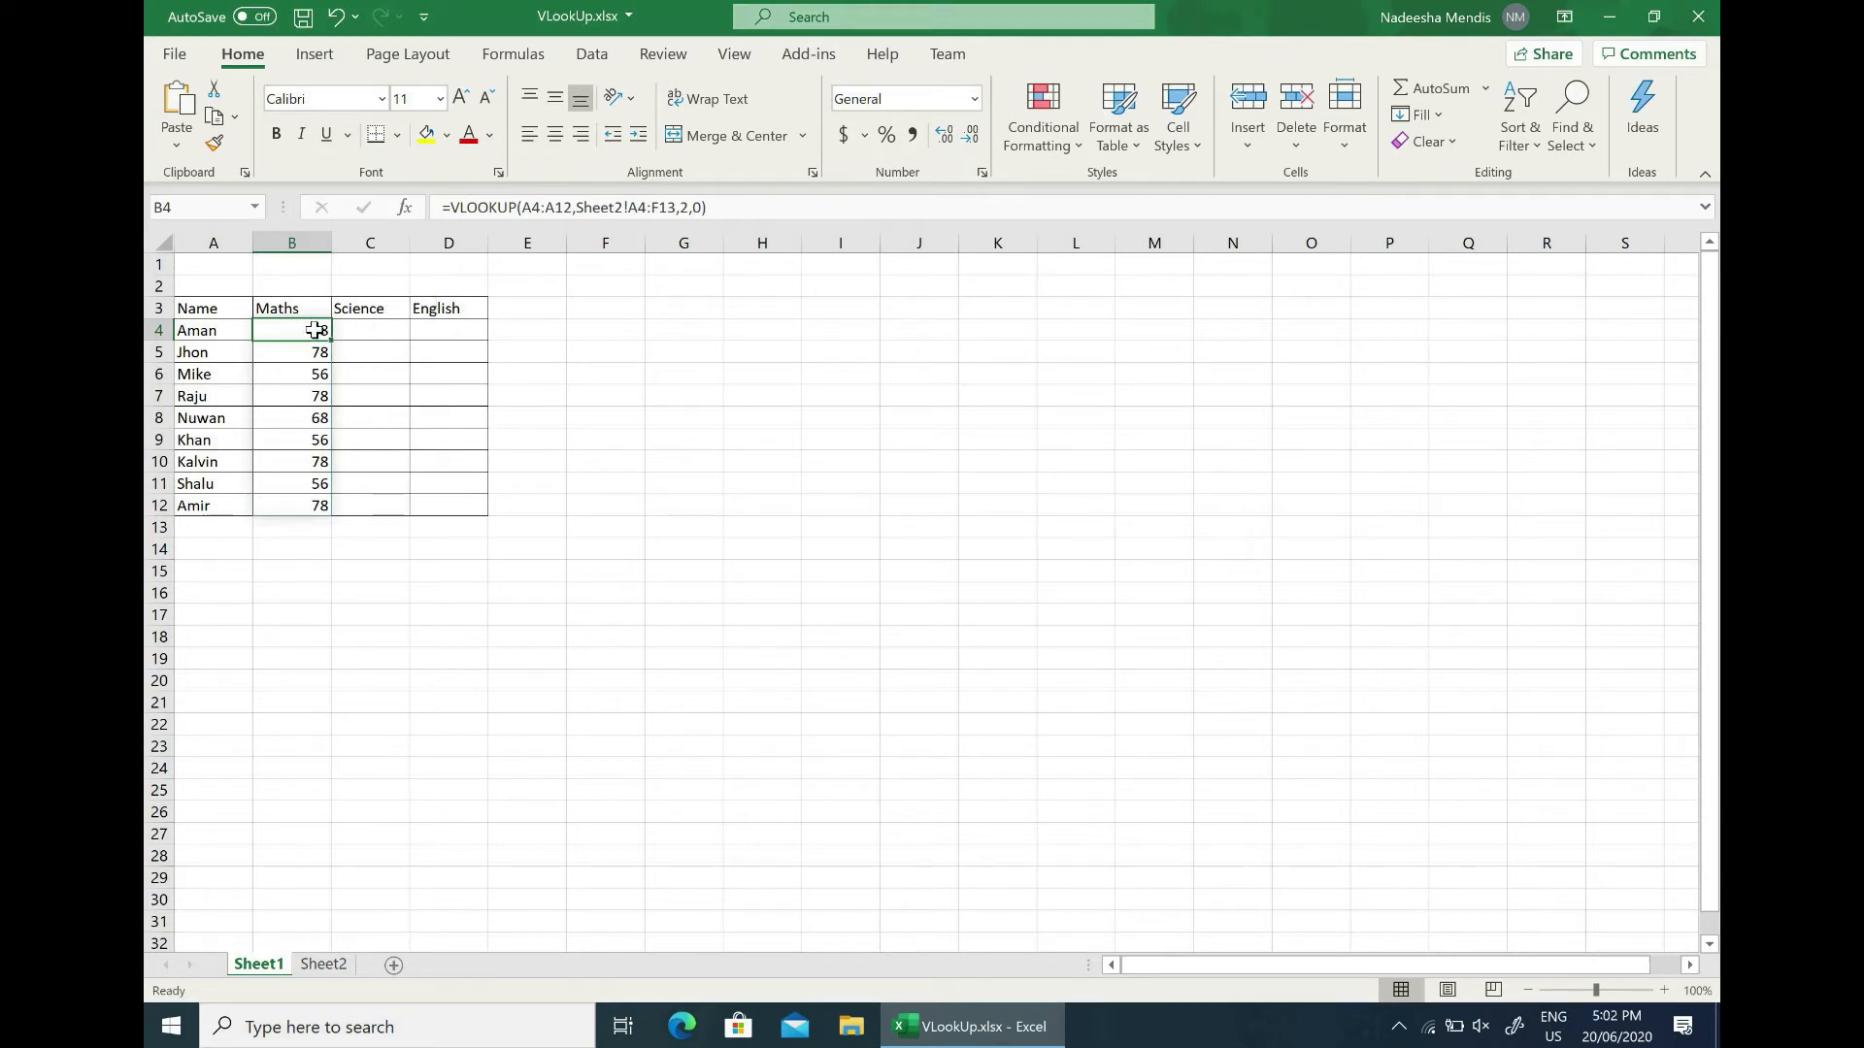
{"action": "double_click", "coordinate": [315, 330]}
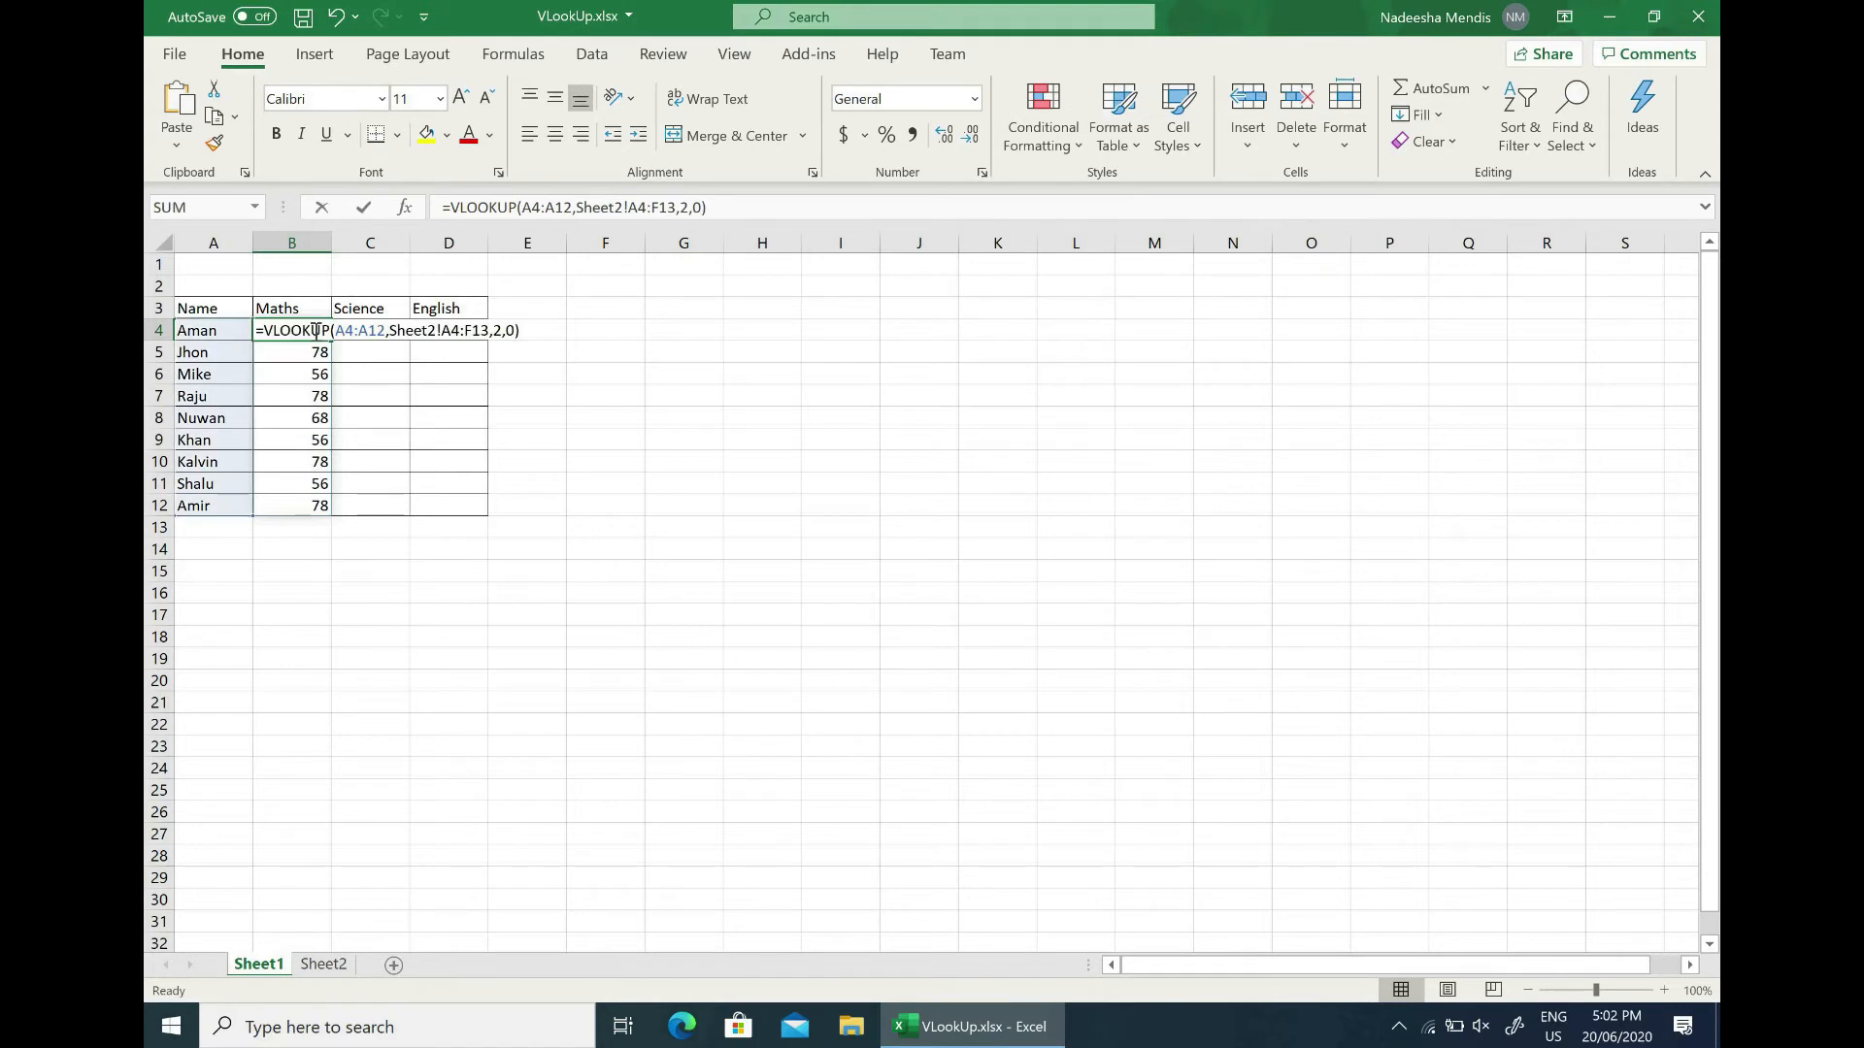
{"action": "left_click_drag", "start_coordinate": [339, 332], "coordinate": [387, 332]}
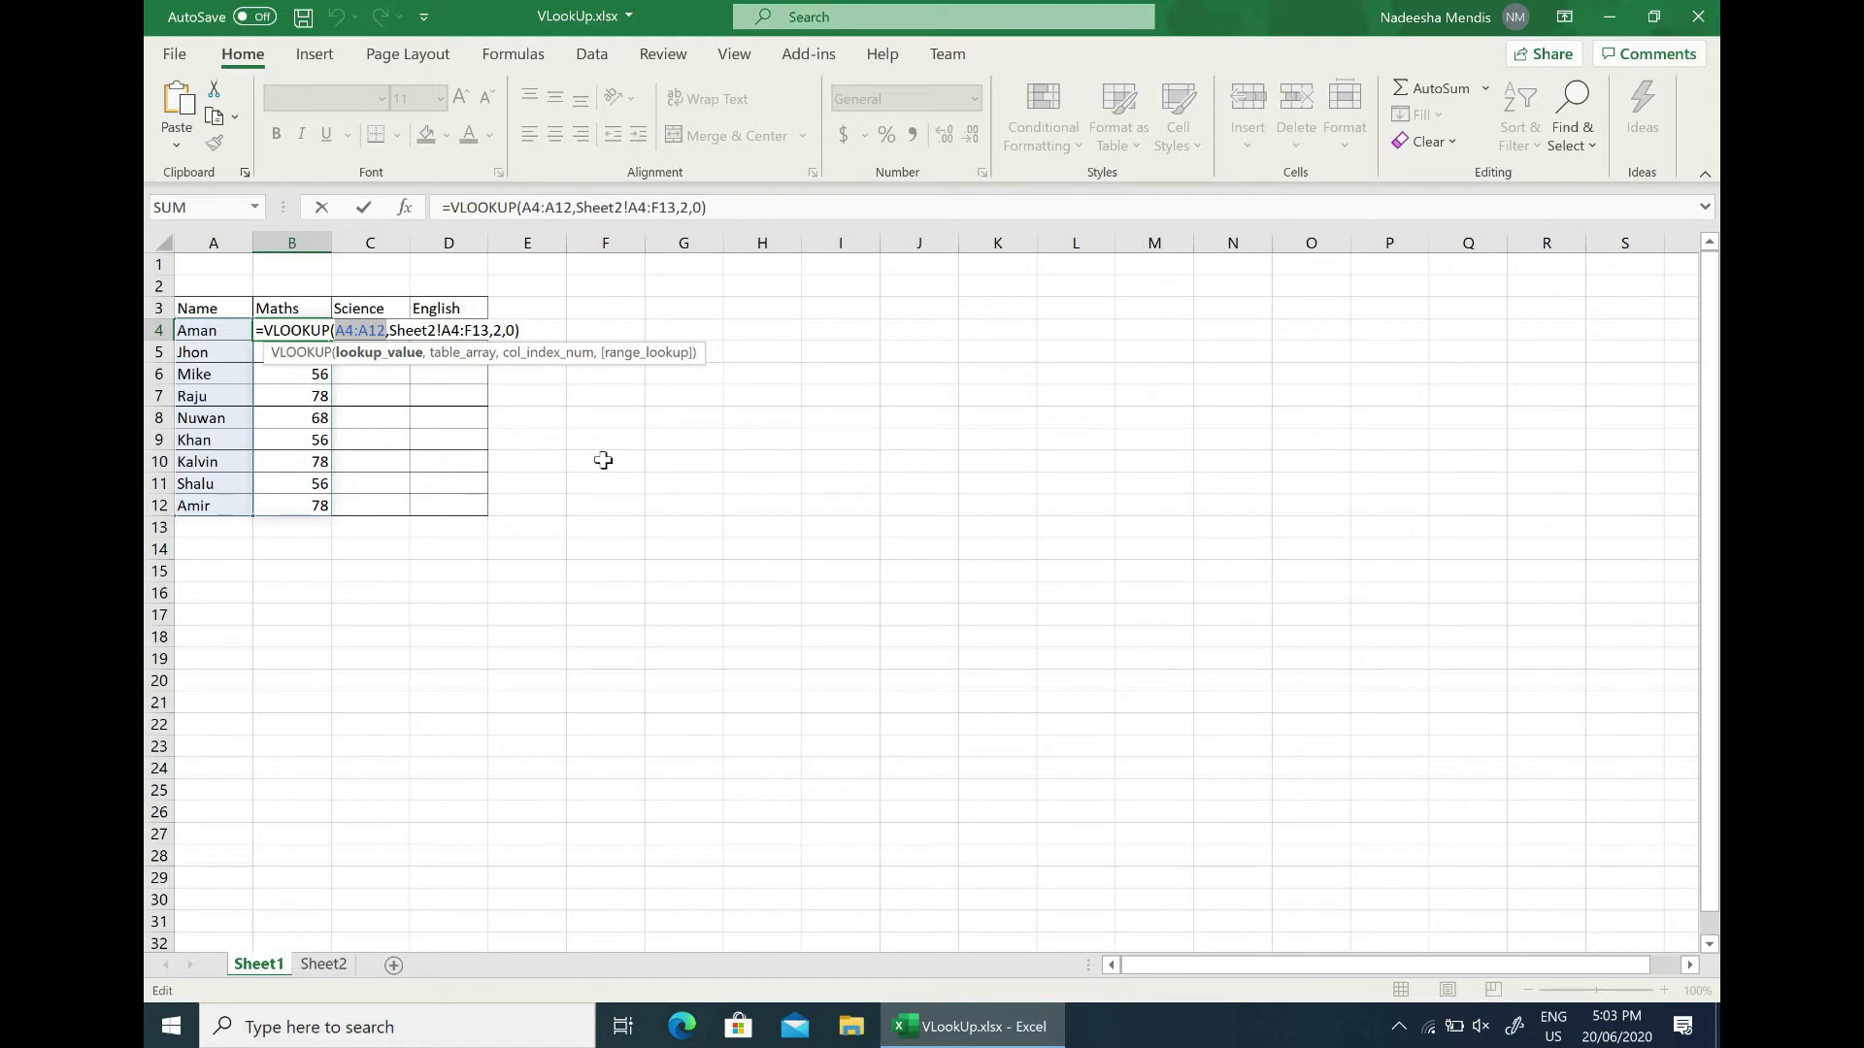
{"action": "key", "text": "F4"}
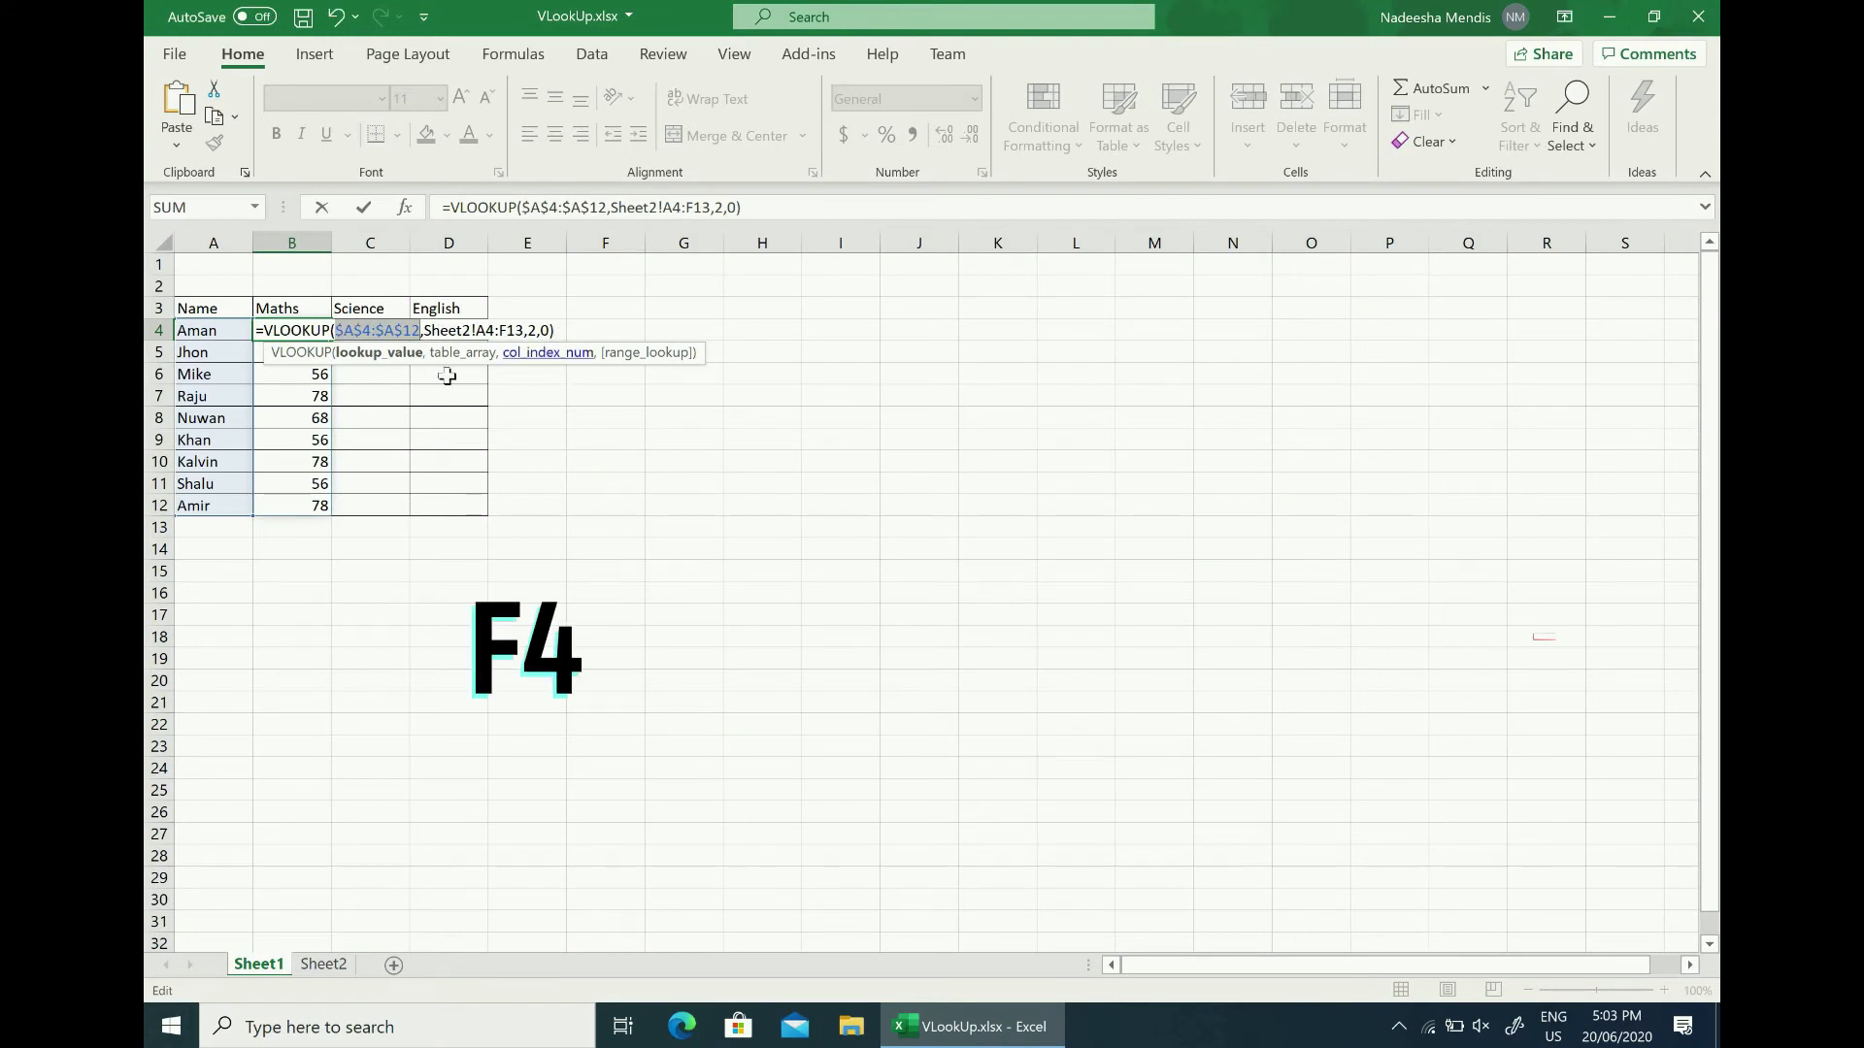
{"action": "left_click_drag", "start_coordinate": [424, 331], "coordinate": [524, 331]}
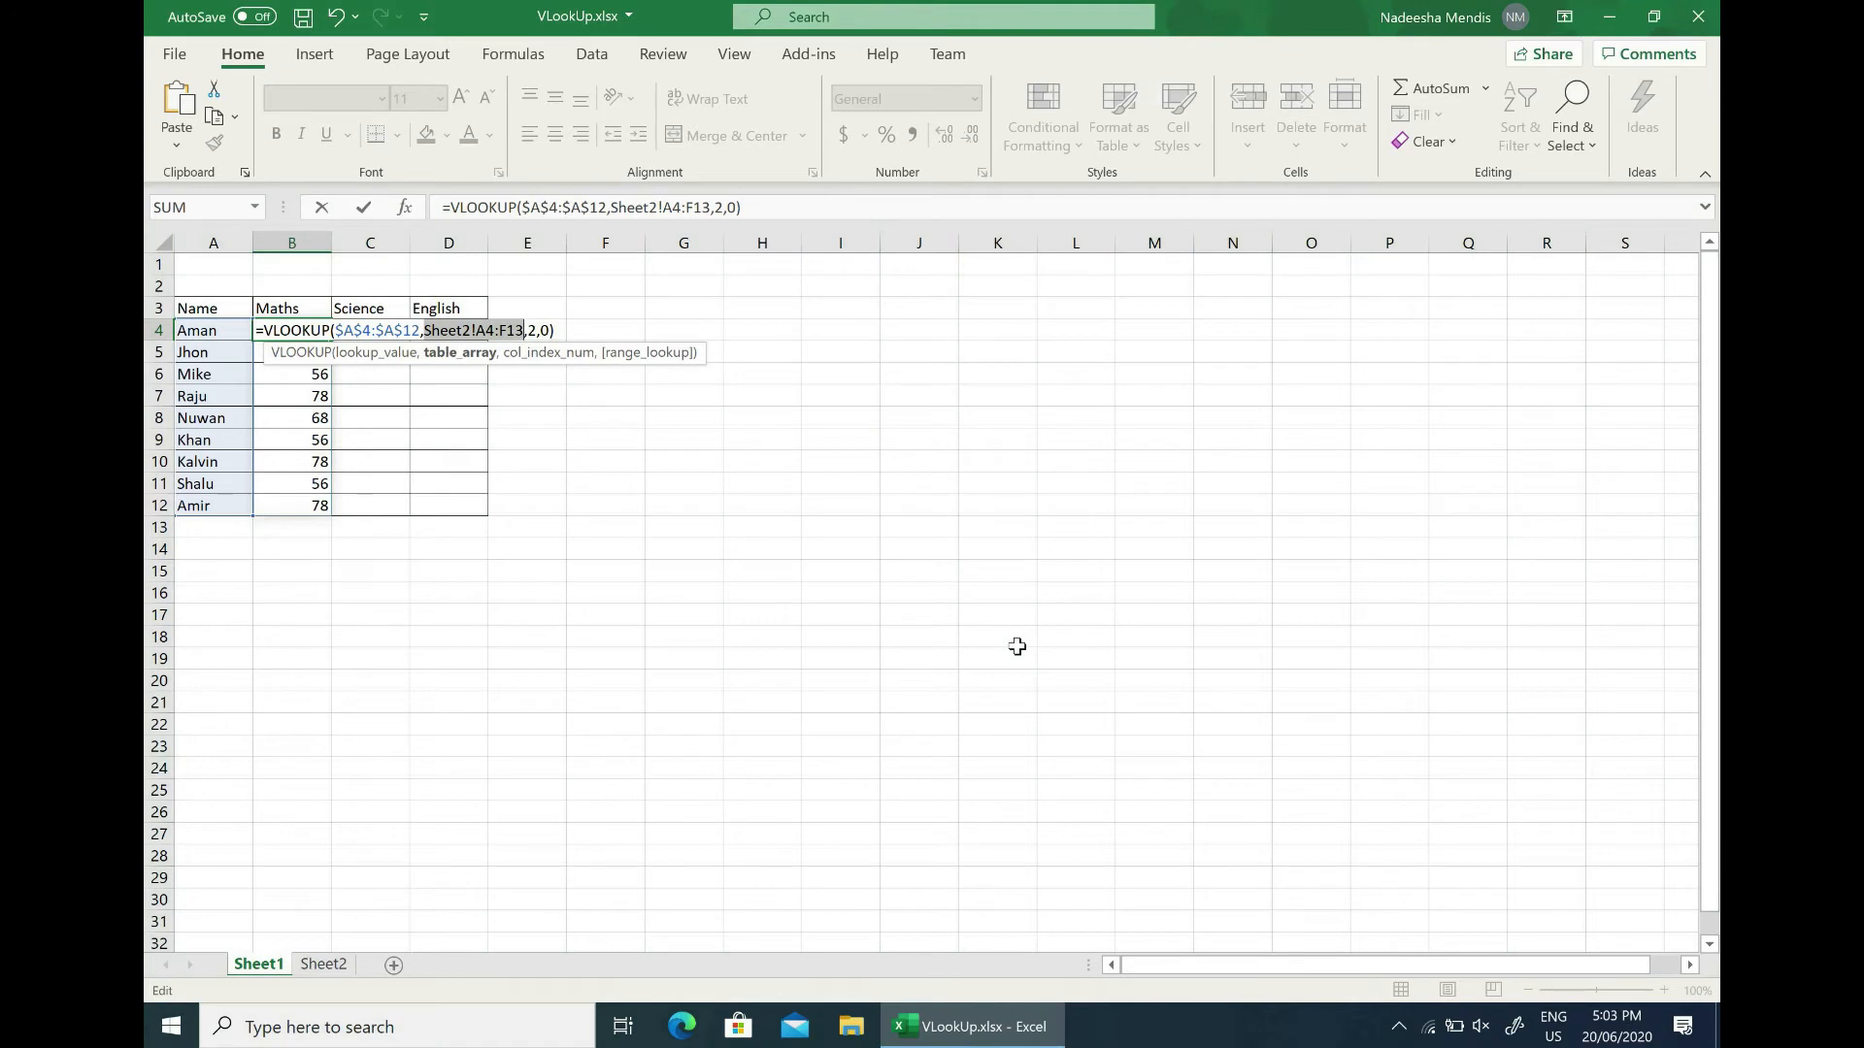
{"action": "key", "text": "F4"}
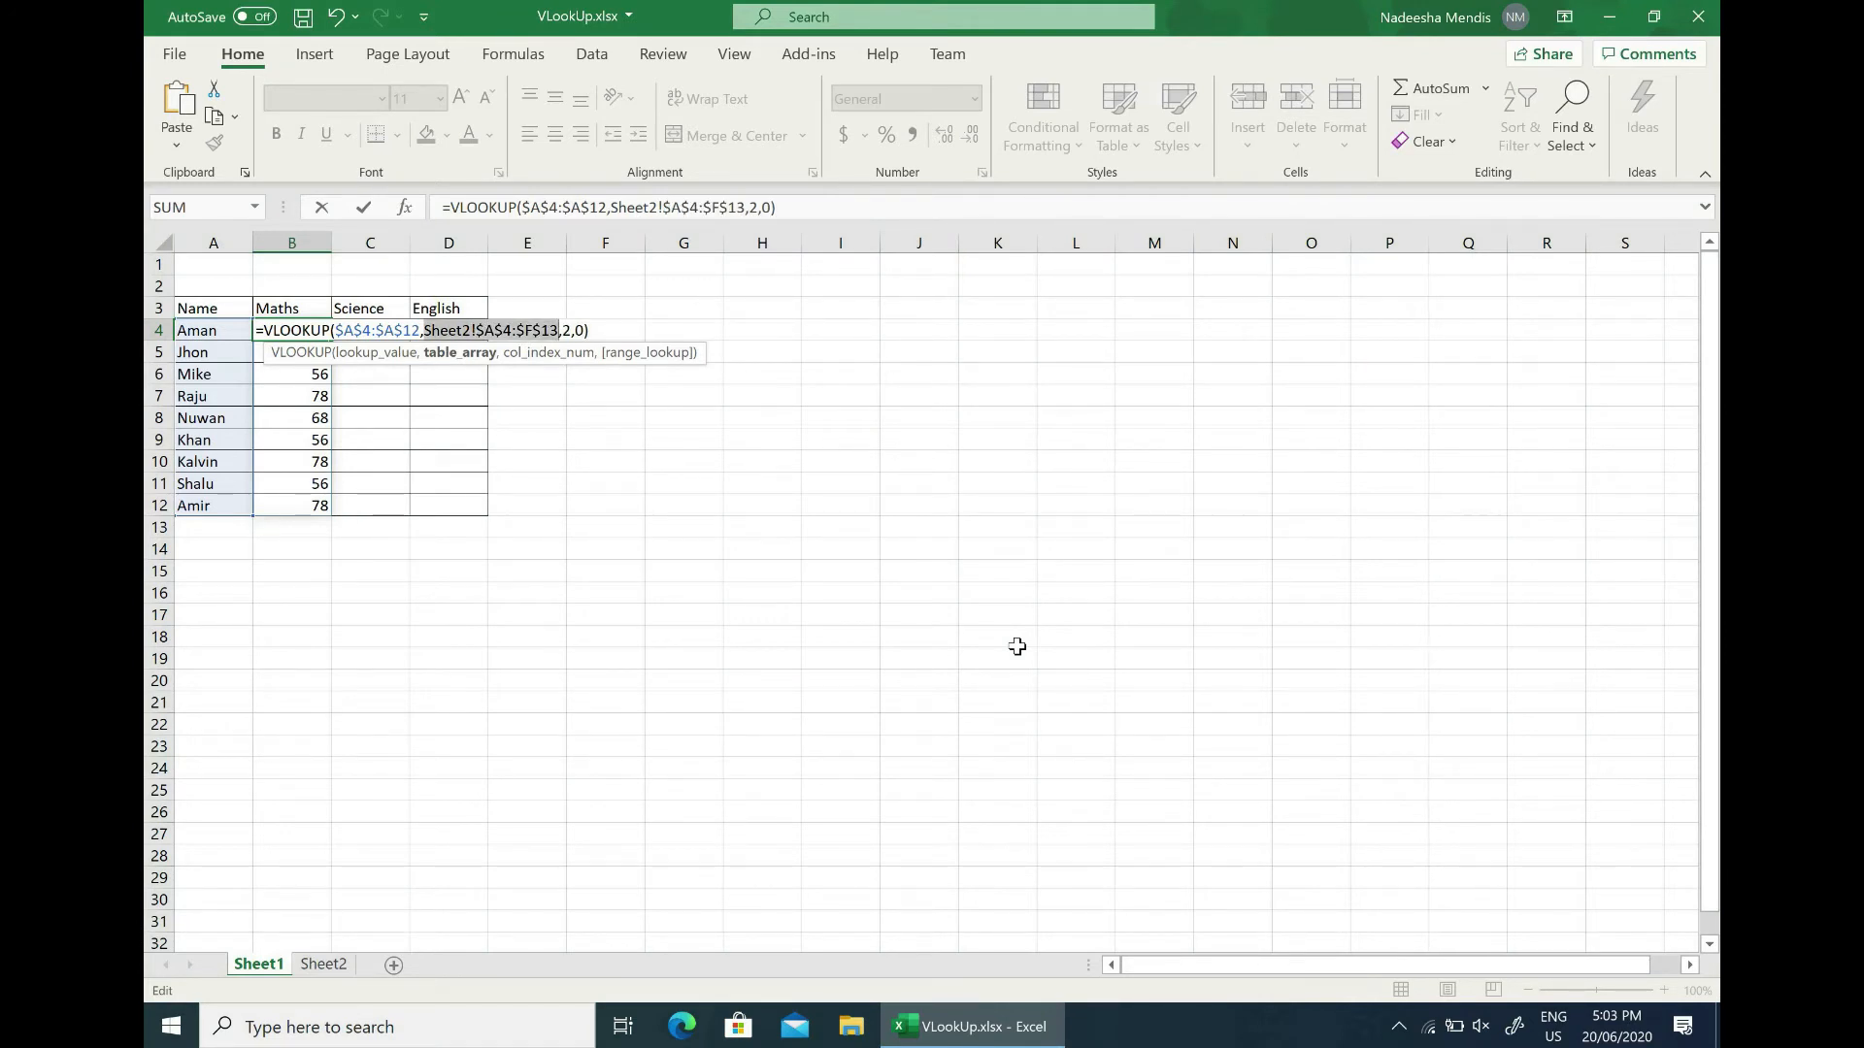
{"action": "key", "text": "Return"}
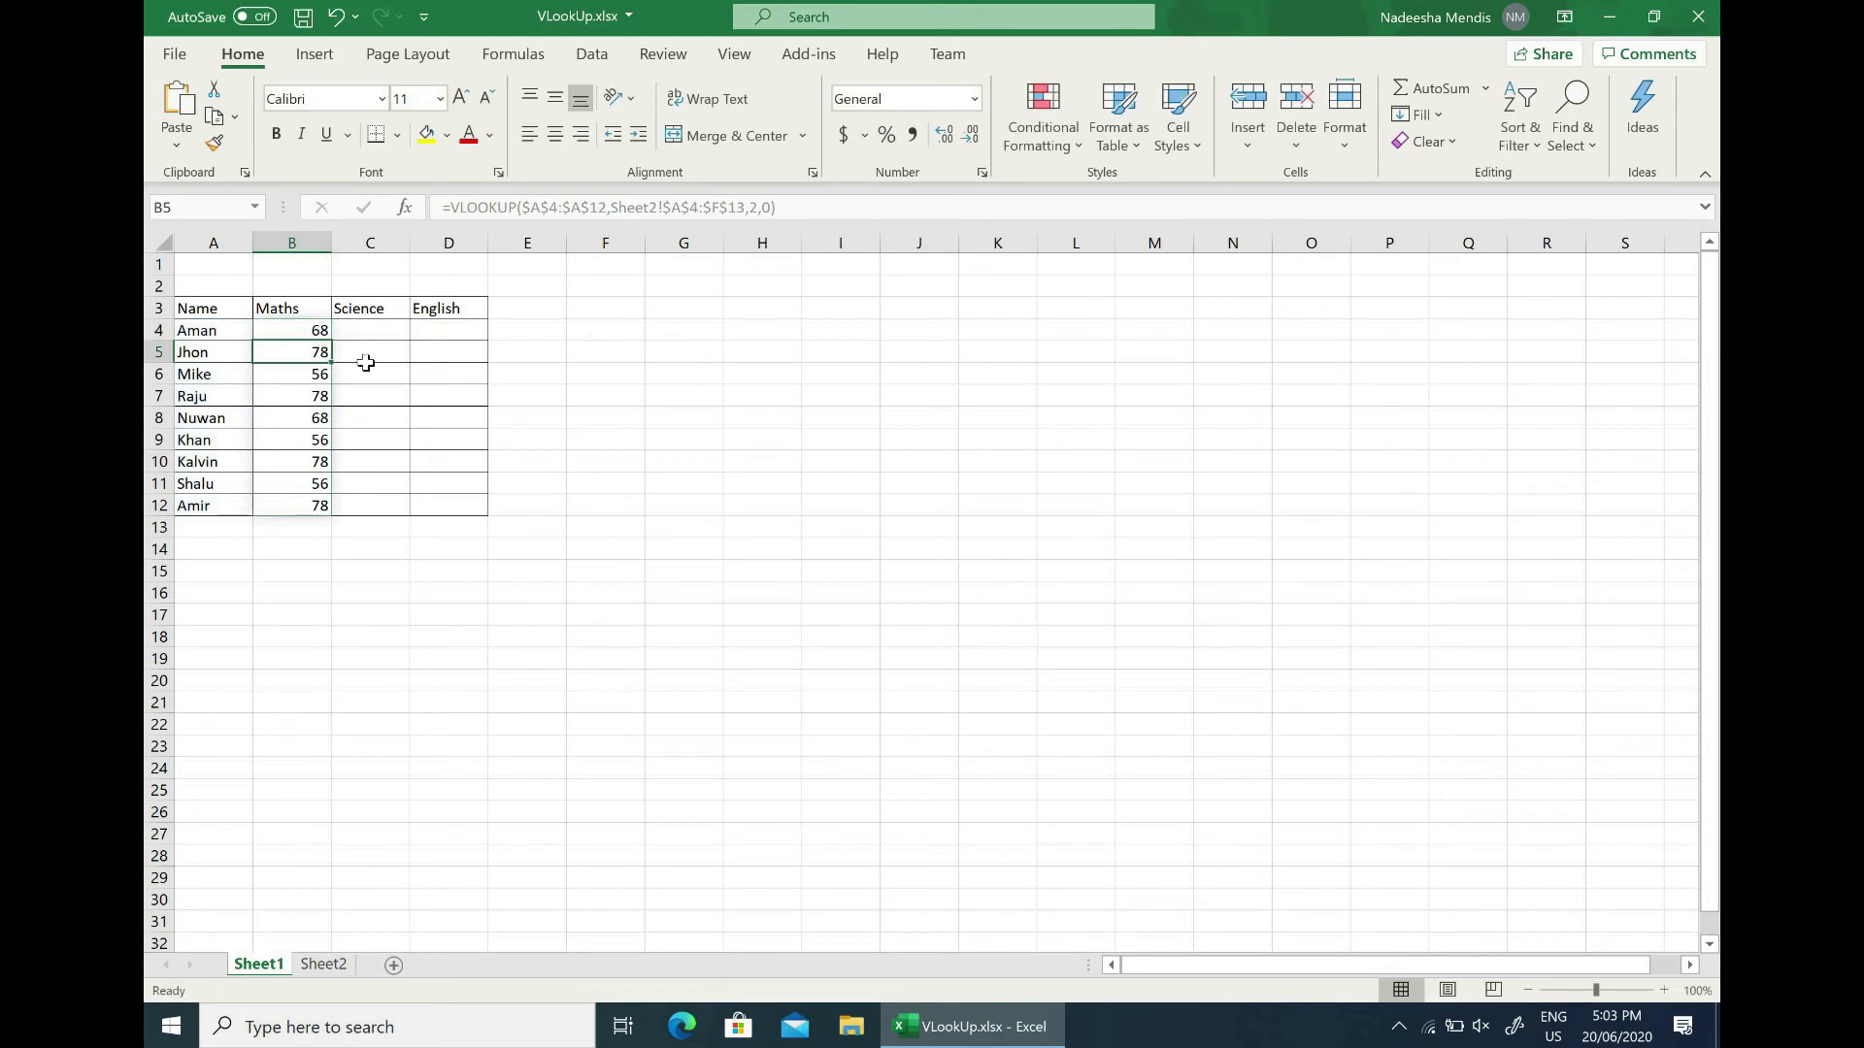
Fill the Maths formula from B4 across to the Science and English columns, through D4
{"action": "left_click", "coordinate": [323, 331]}
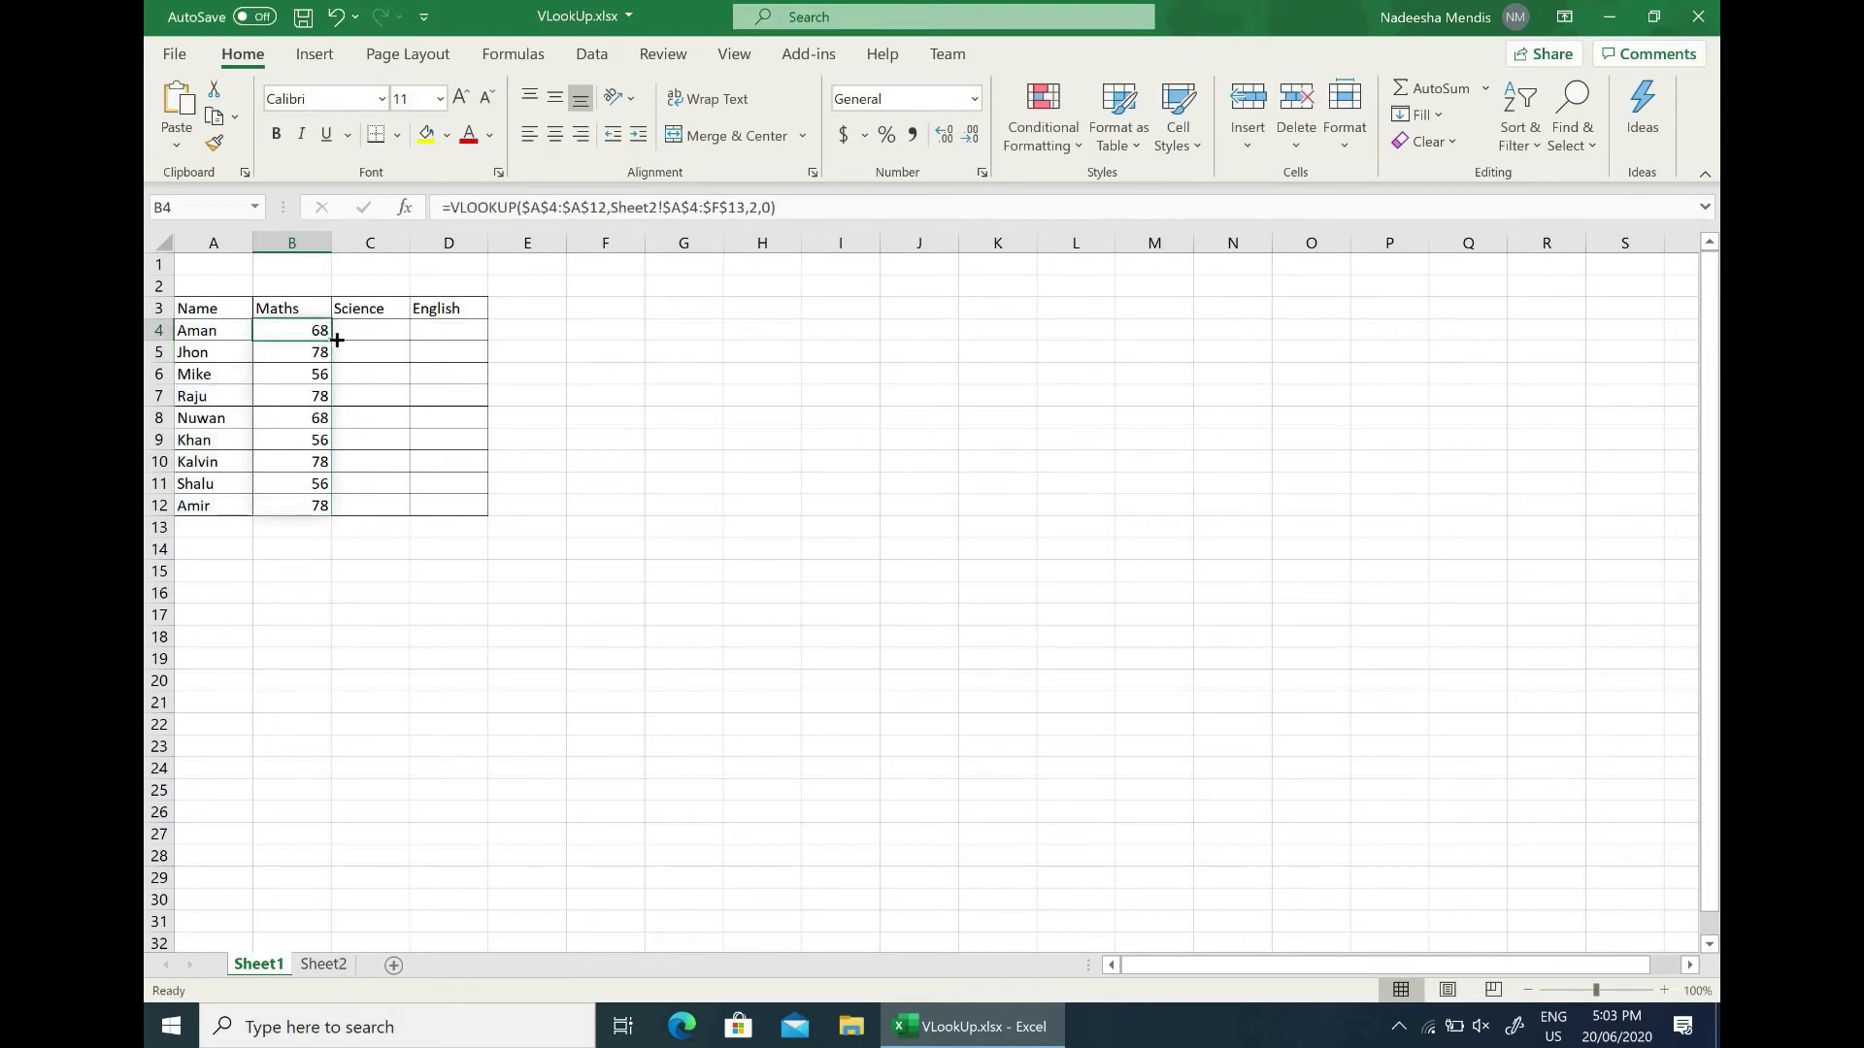
{"action": "left_click_drag", "start_coordinate": [336, 338], "coordinate": [462, 338]}
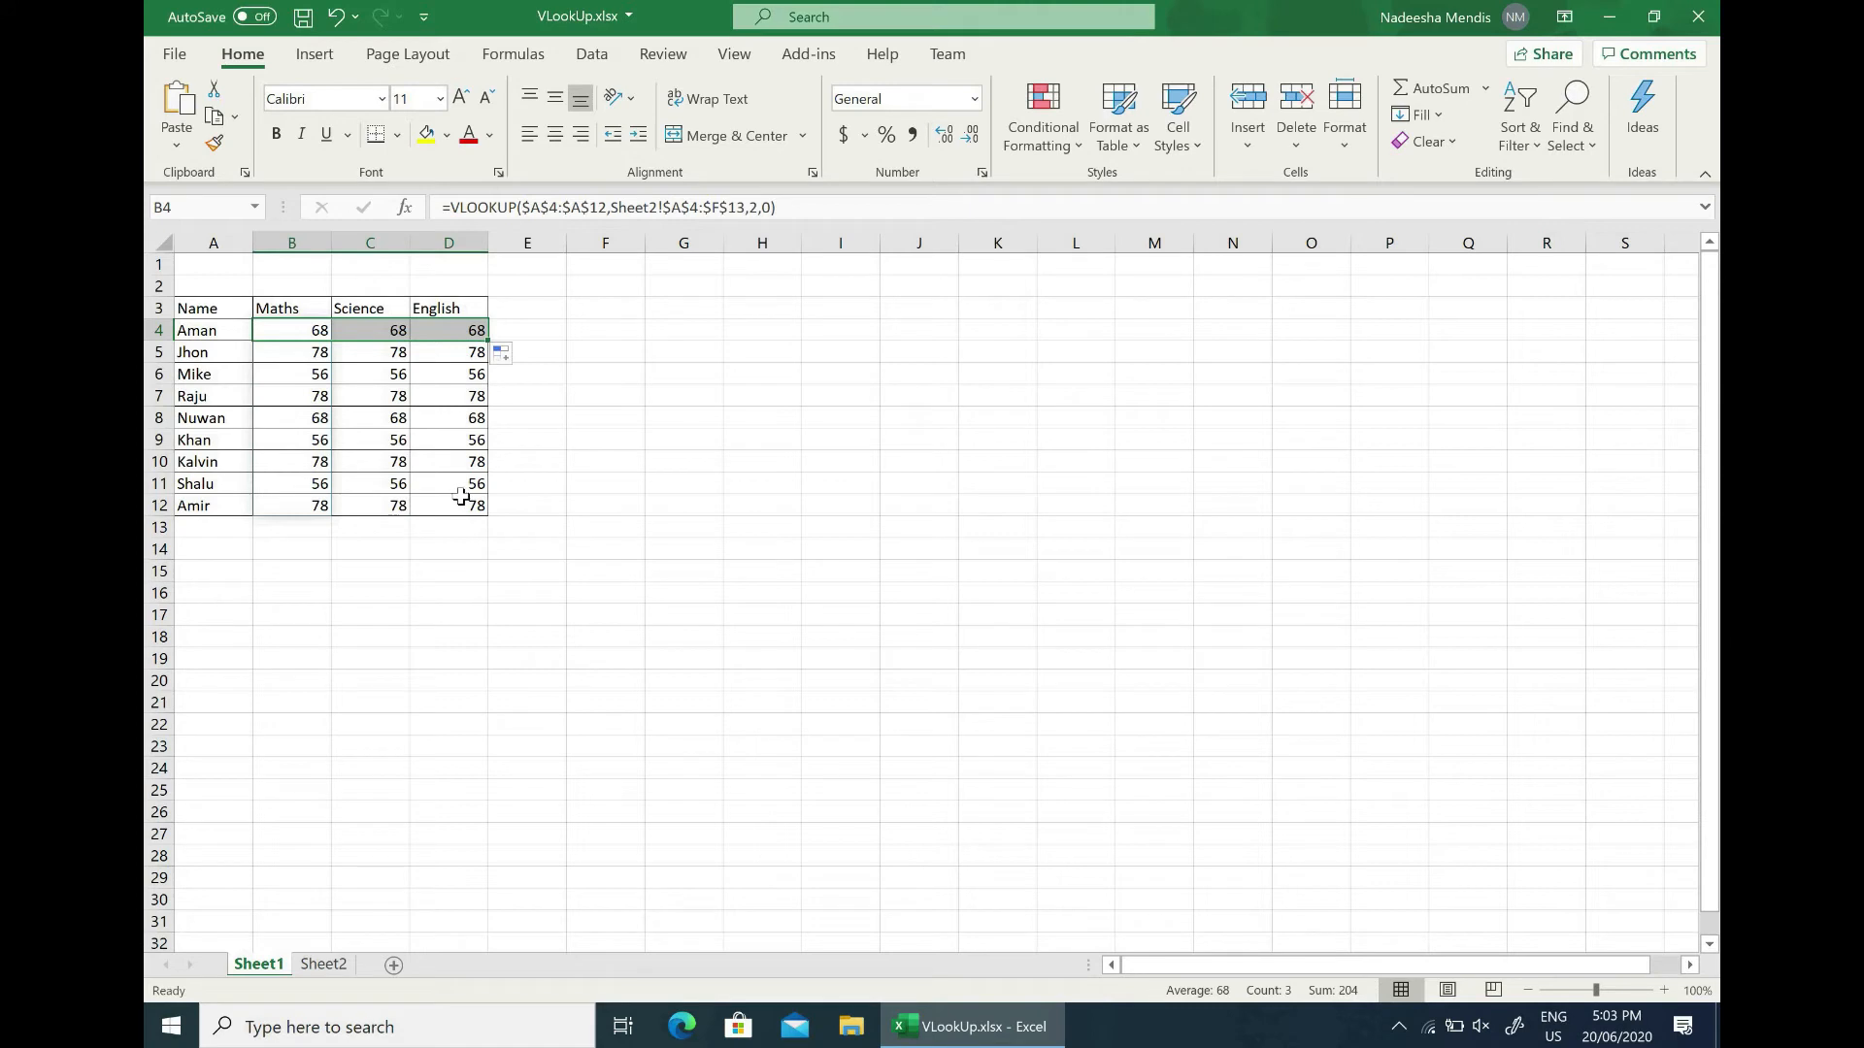
Check the Science column number on Sheet2 and set the column index in C4's VLOOKUP to 3
{"action": "left_click", "coordinate": [388, 330]}
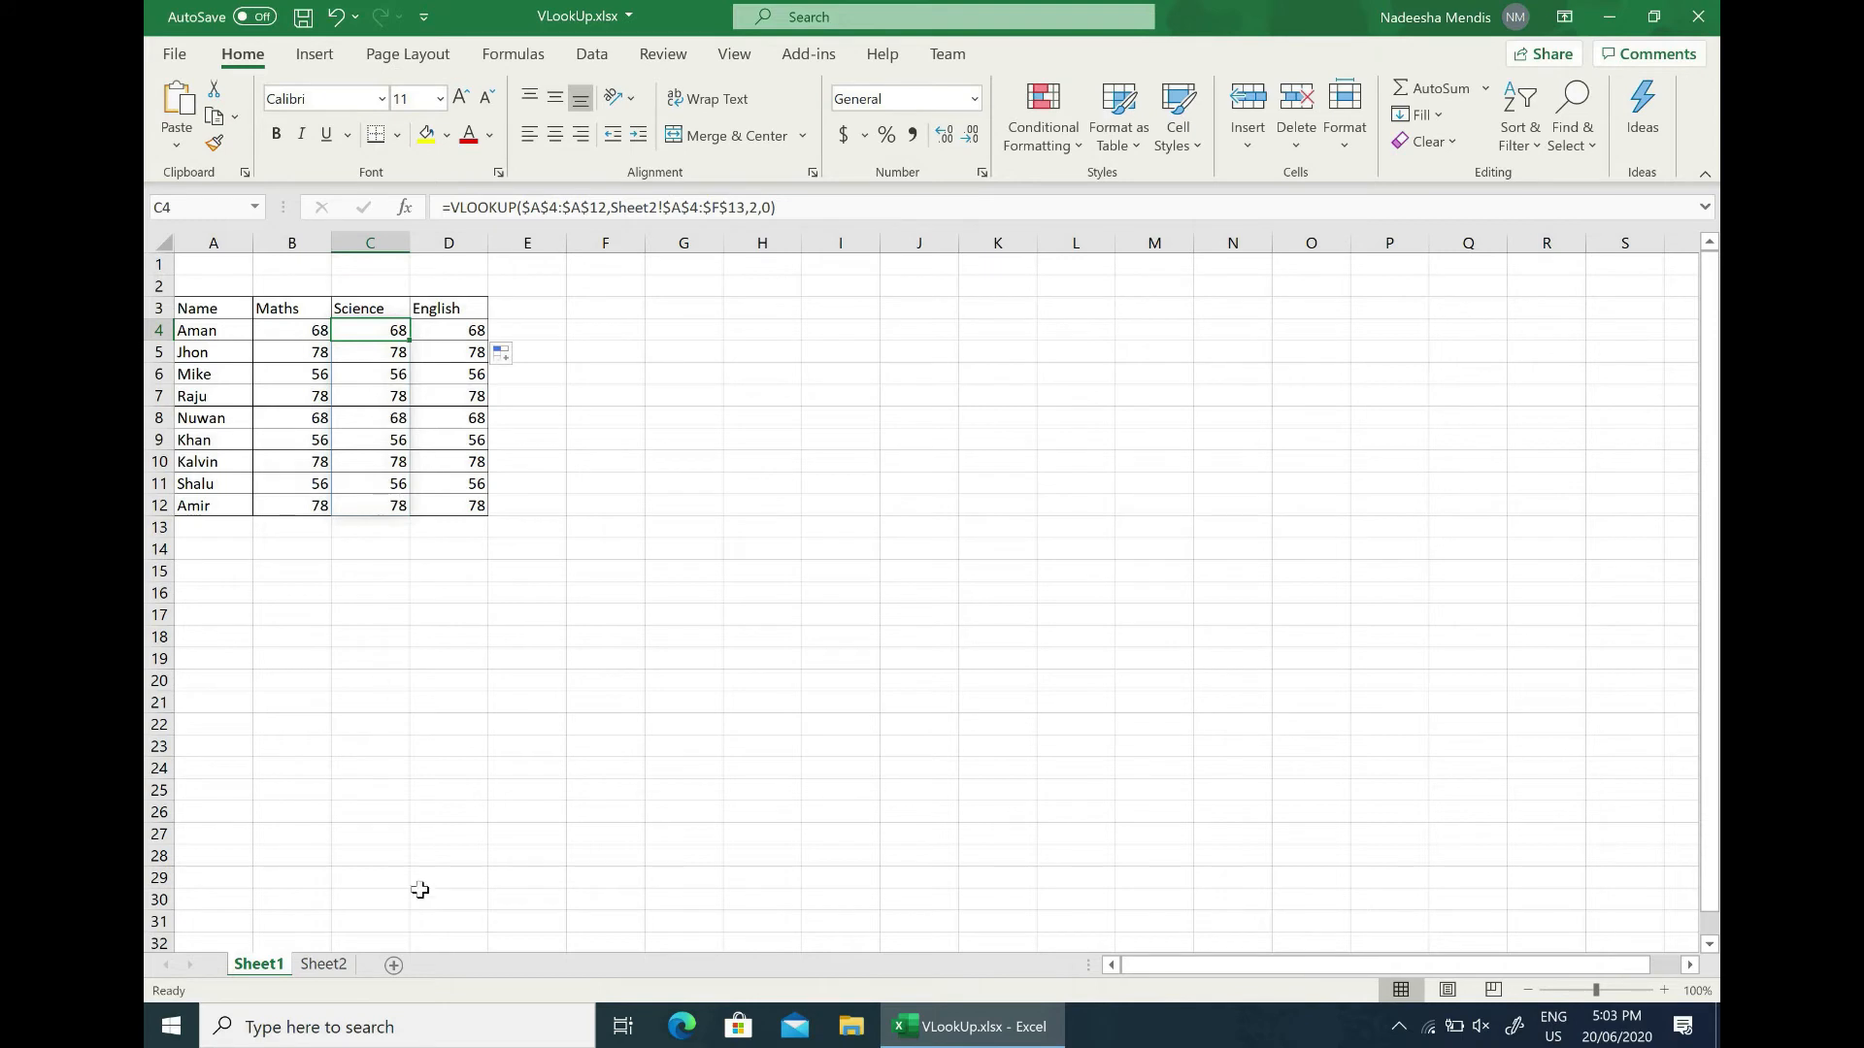
{"action": "left_click", "coordinate": [313, 975]}
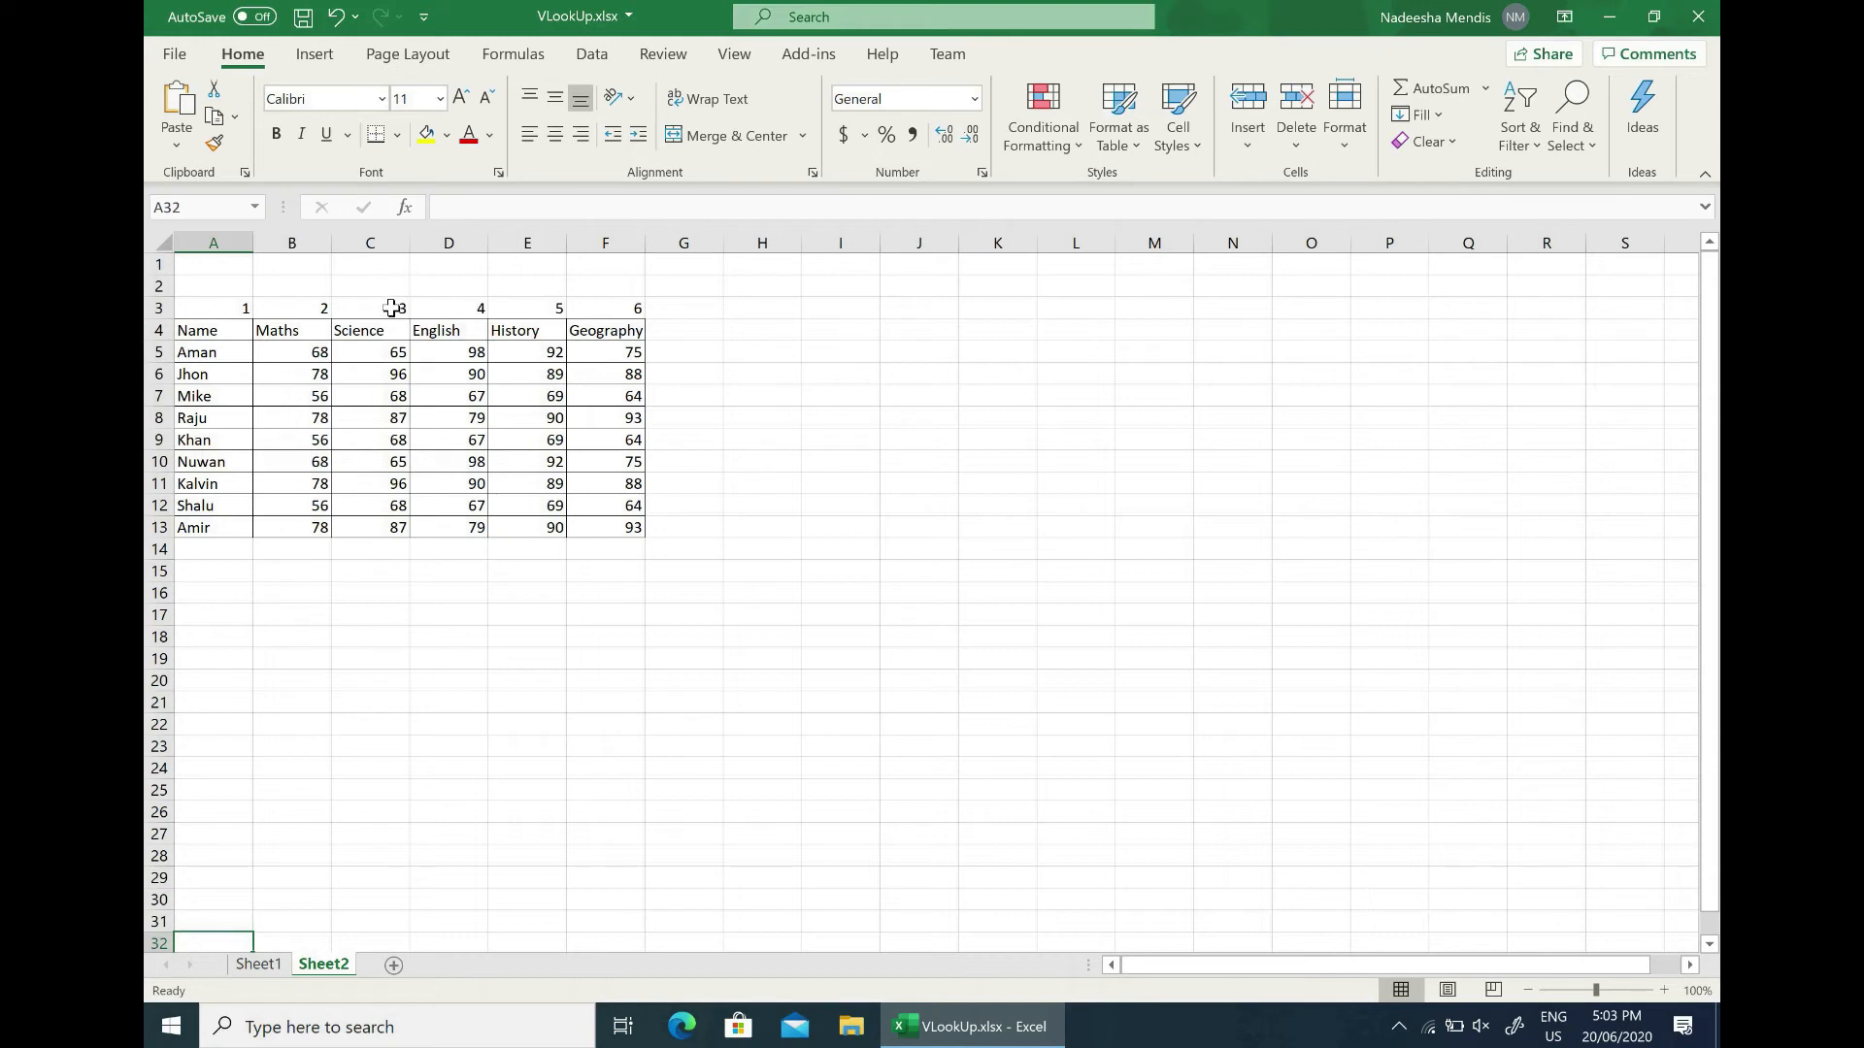
{"action": "left_click", "coordinate": [258, 964]}
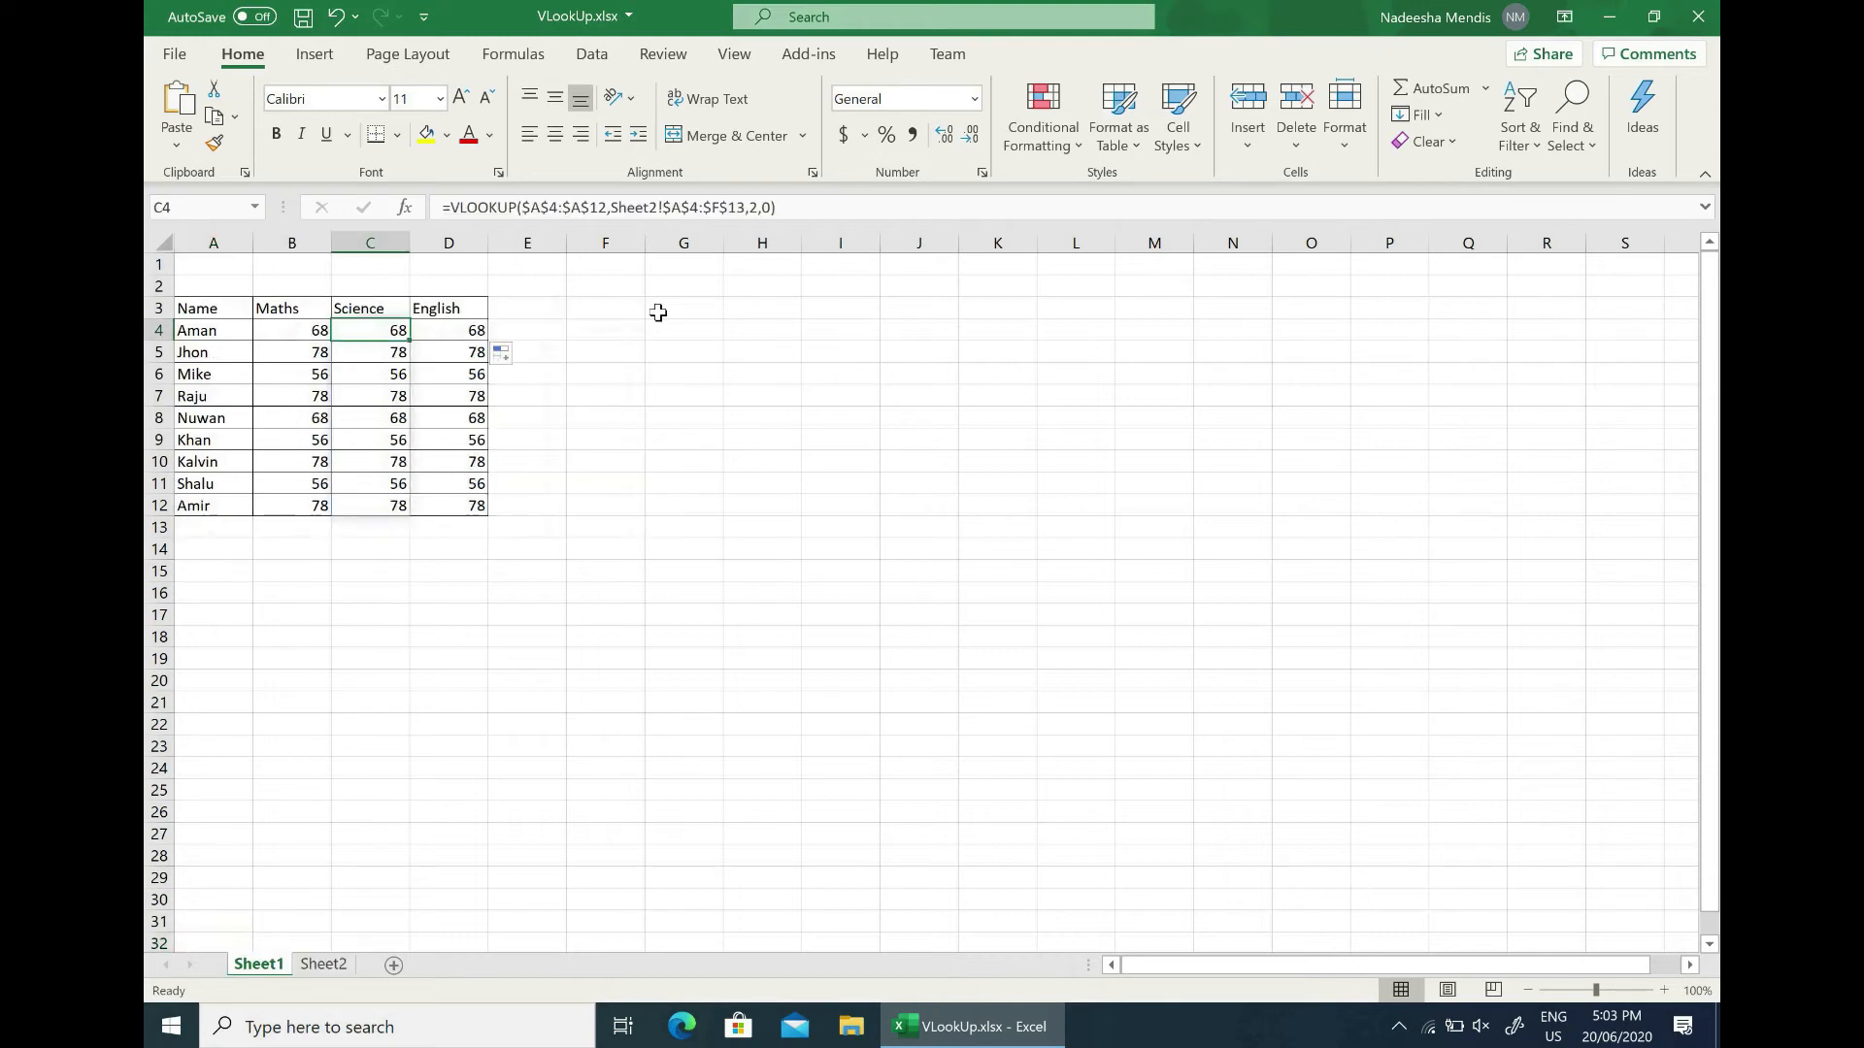
{"action": "left_click", "coordinate": [755, 207]}
{"action": "key", "text": "BackSpace"}
{"action": "type", "text": "3"}
{"action": "key", "text": "Return"}
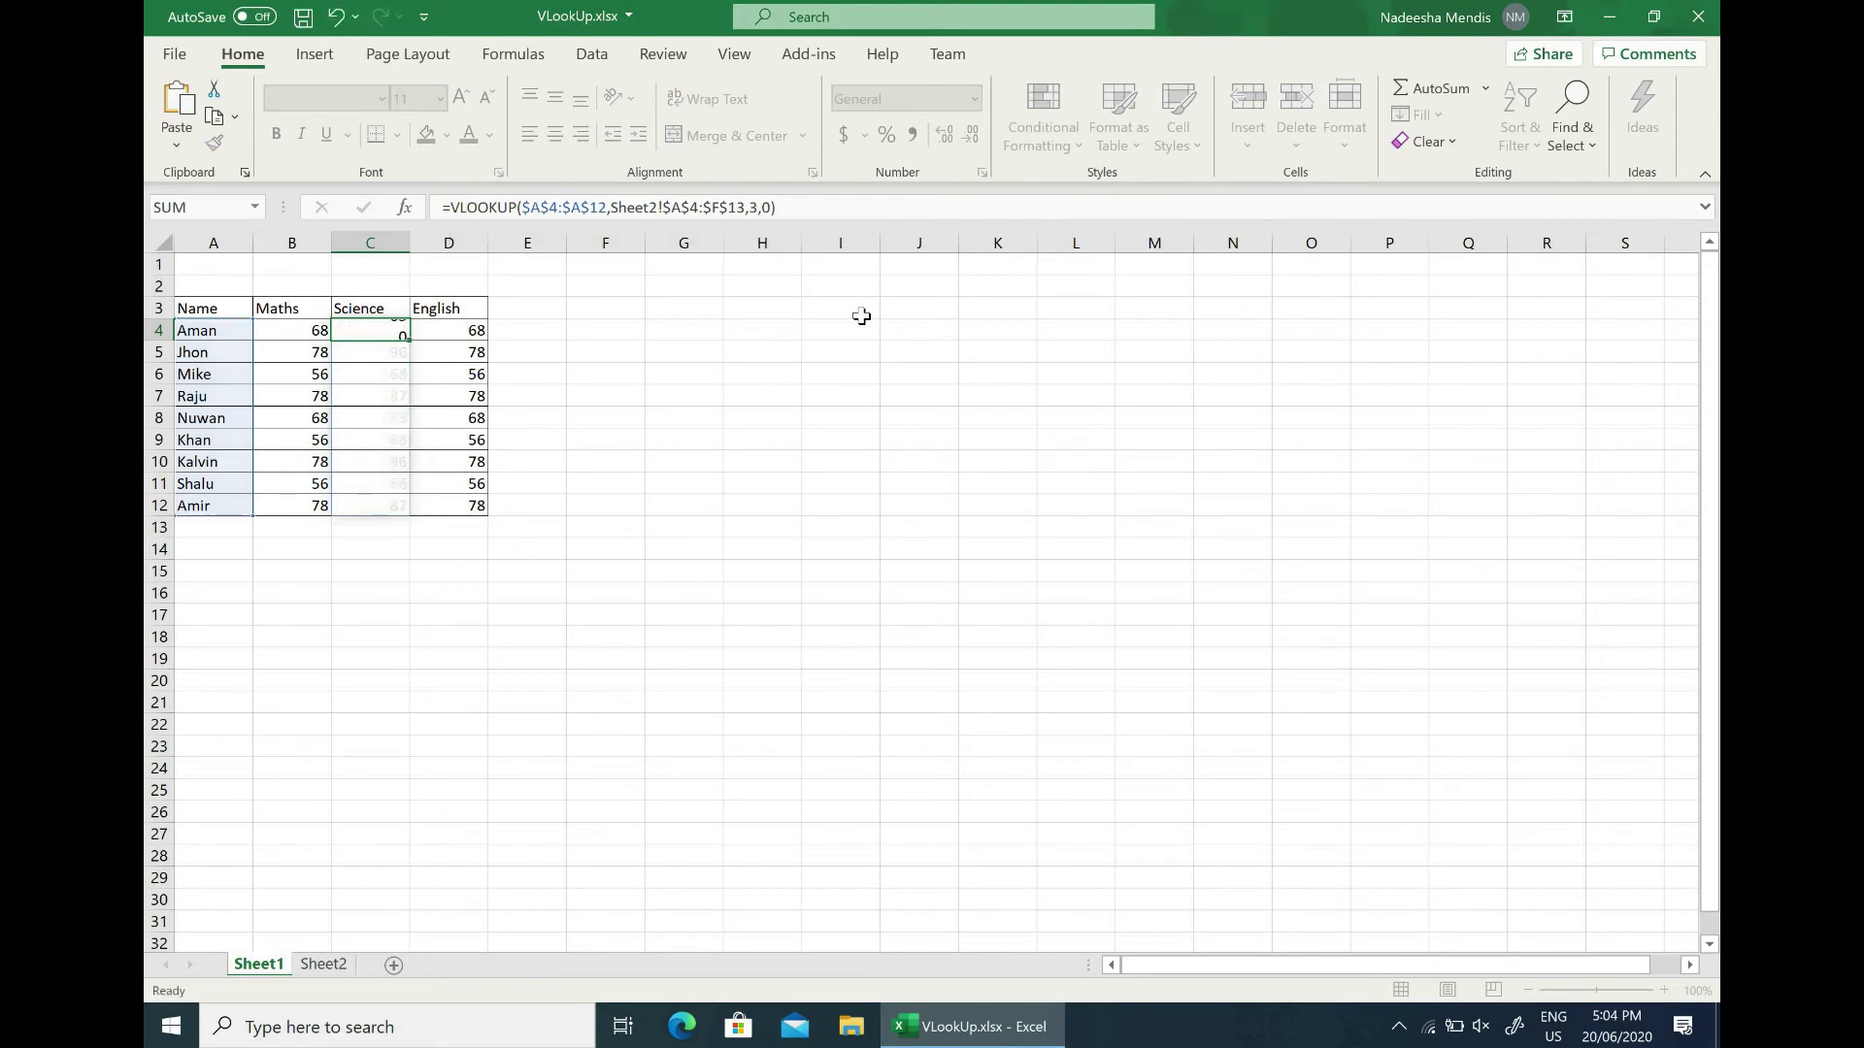
{"action": "left_click", "coordinate": [388, 328]}
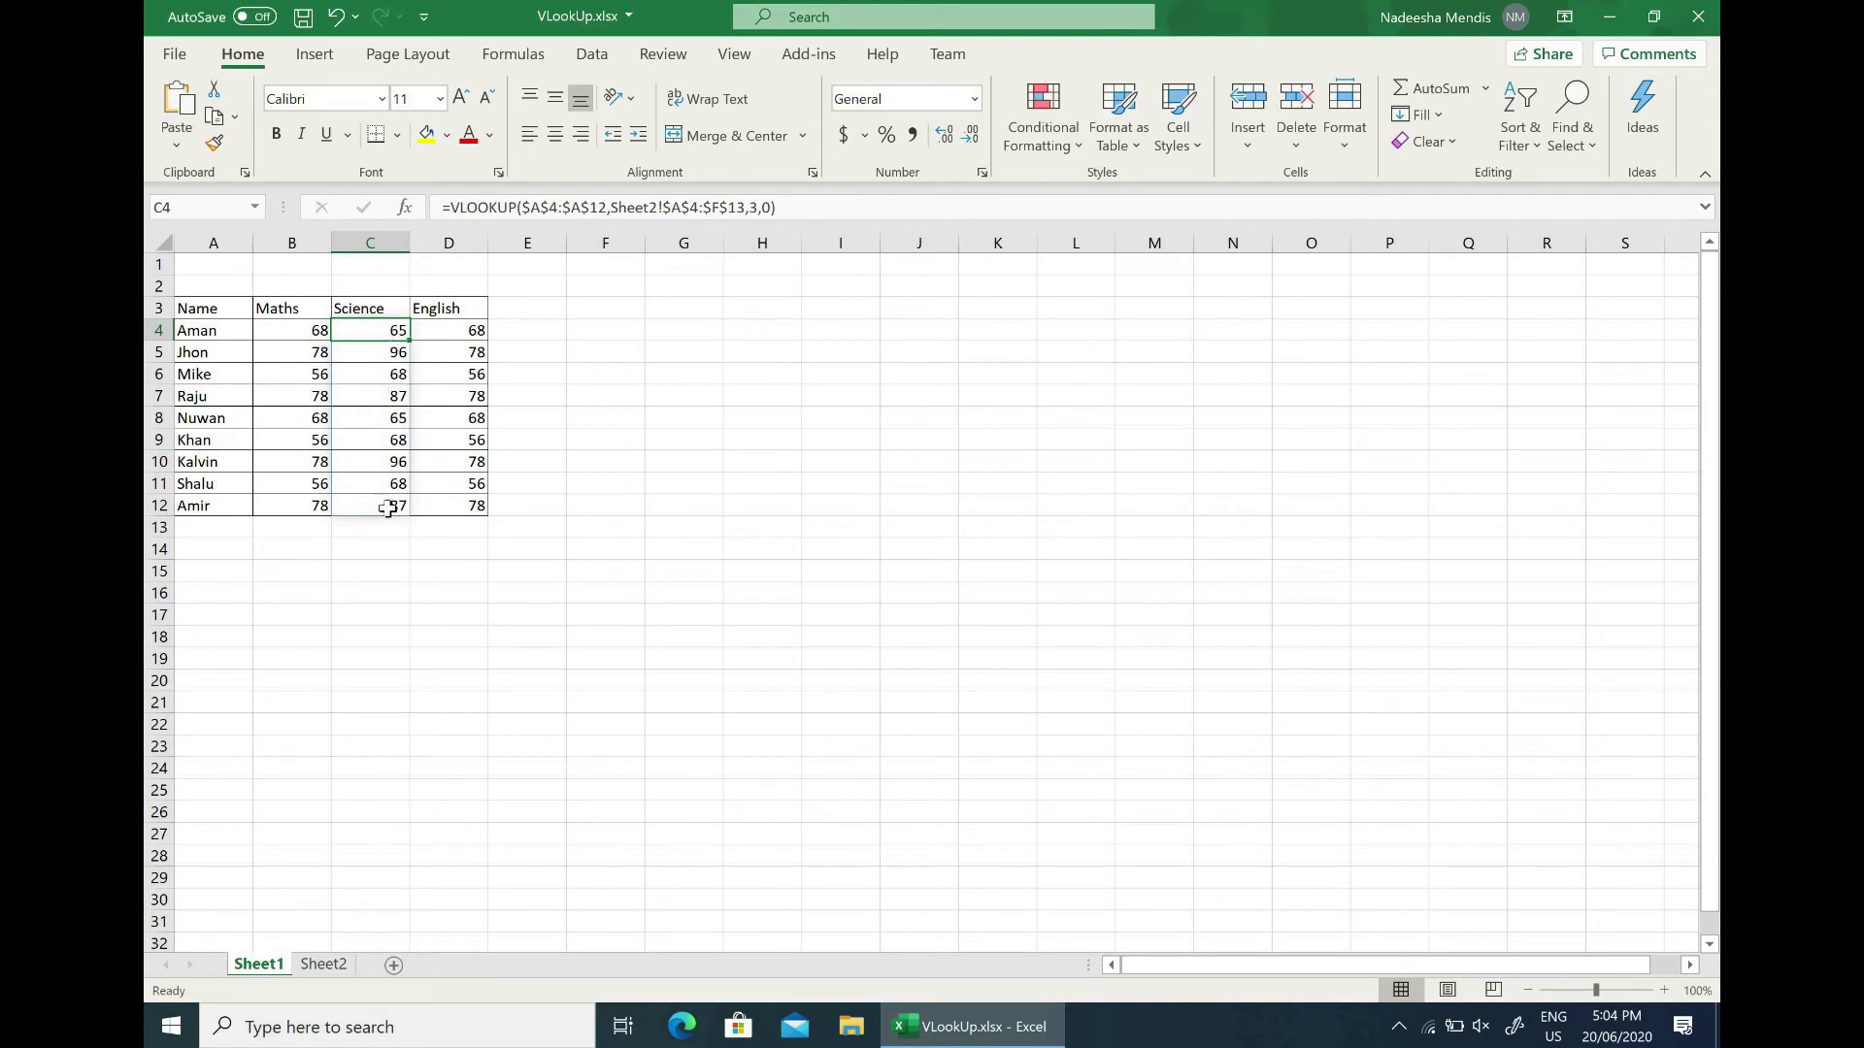
Check the English column number on Sheet2 and set the column index in D4's VLOOKUP to 4
{"action": "left_click", "coordinate": [460, 333]}
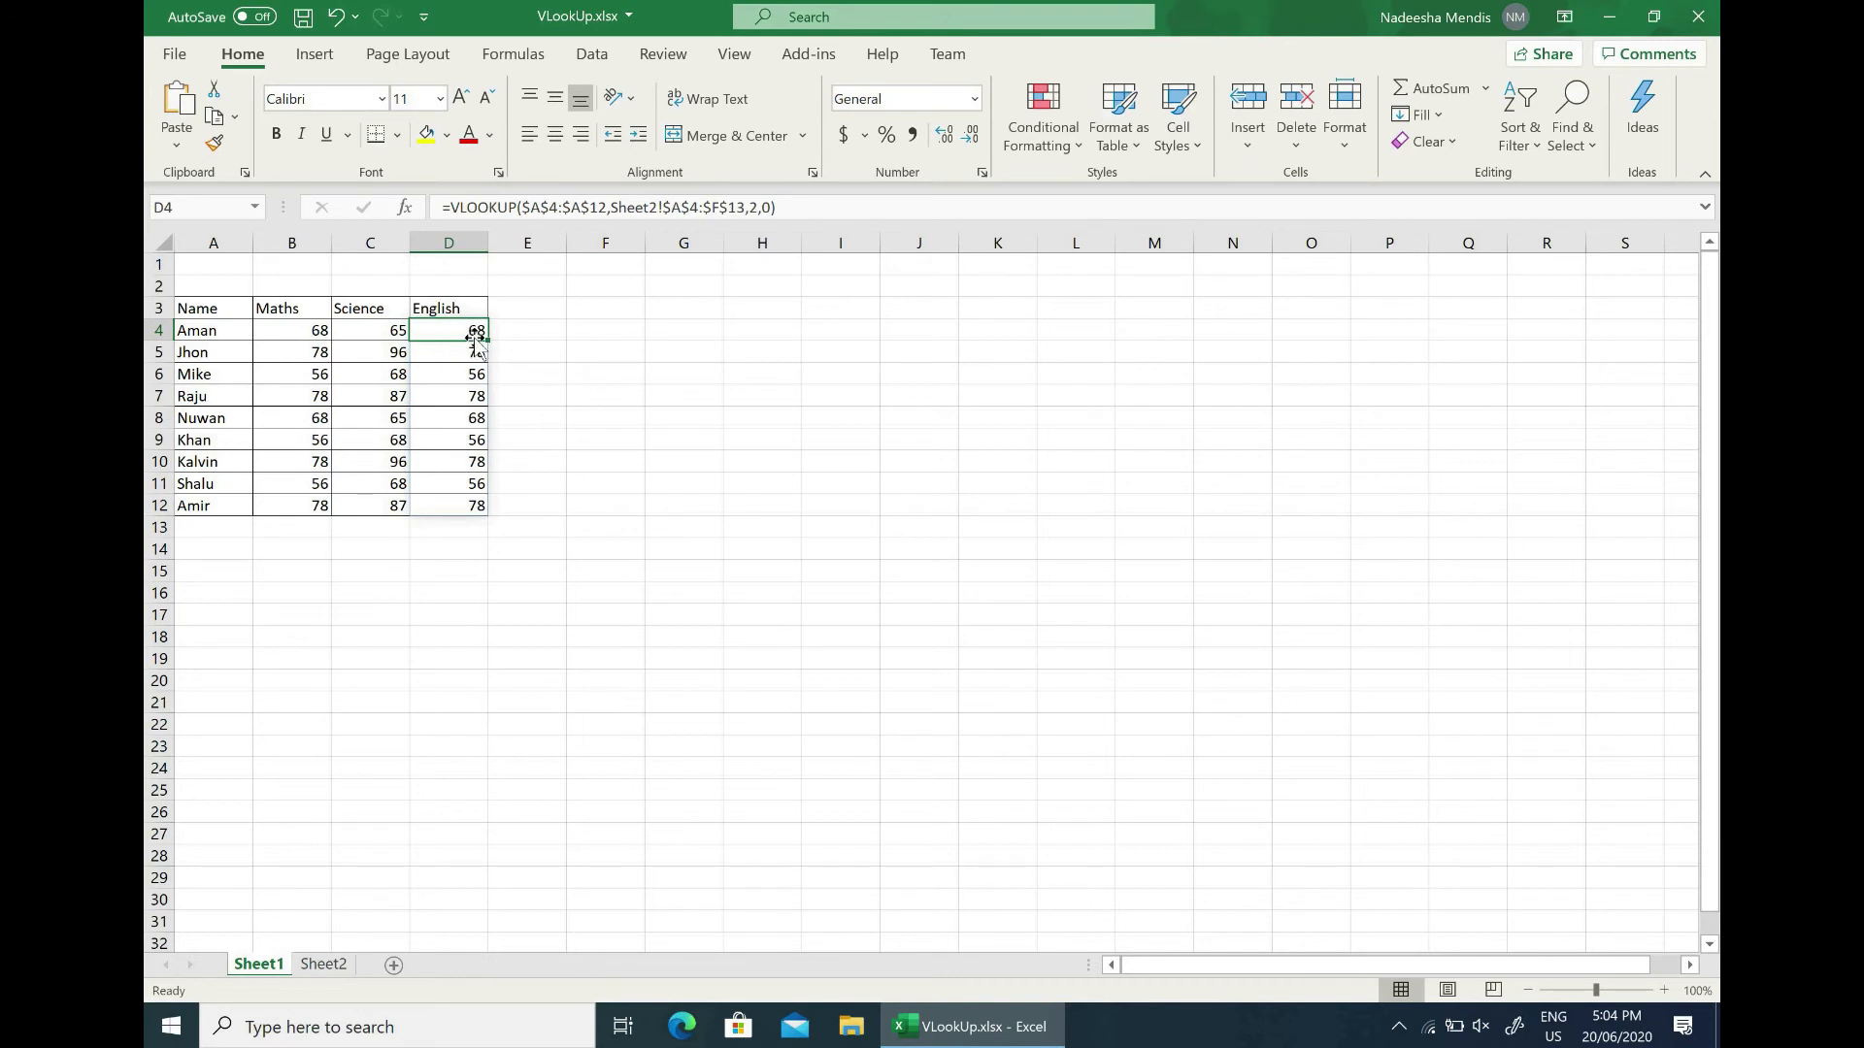
{"action": "left_click", "coordinate": [324, 964]}
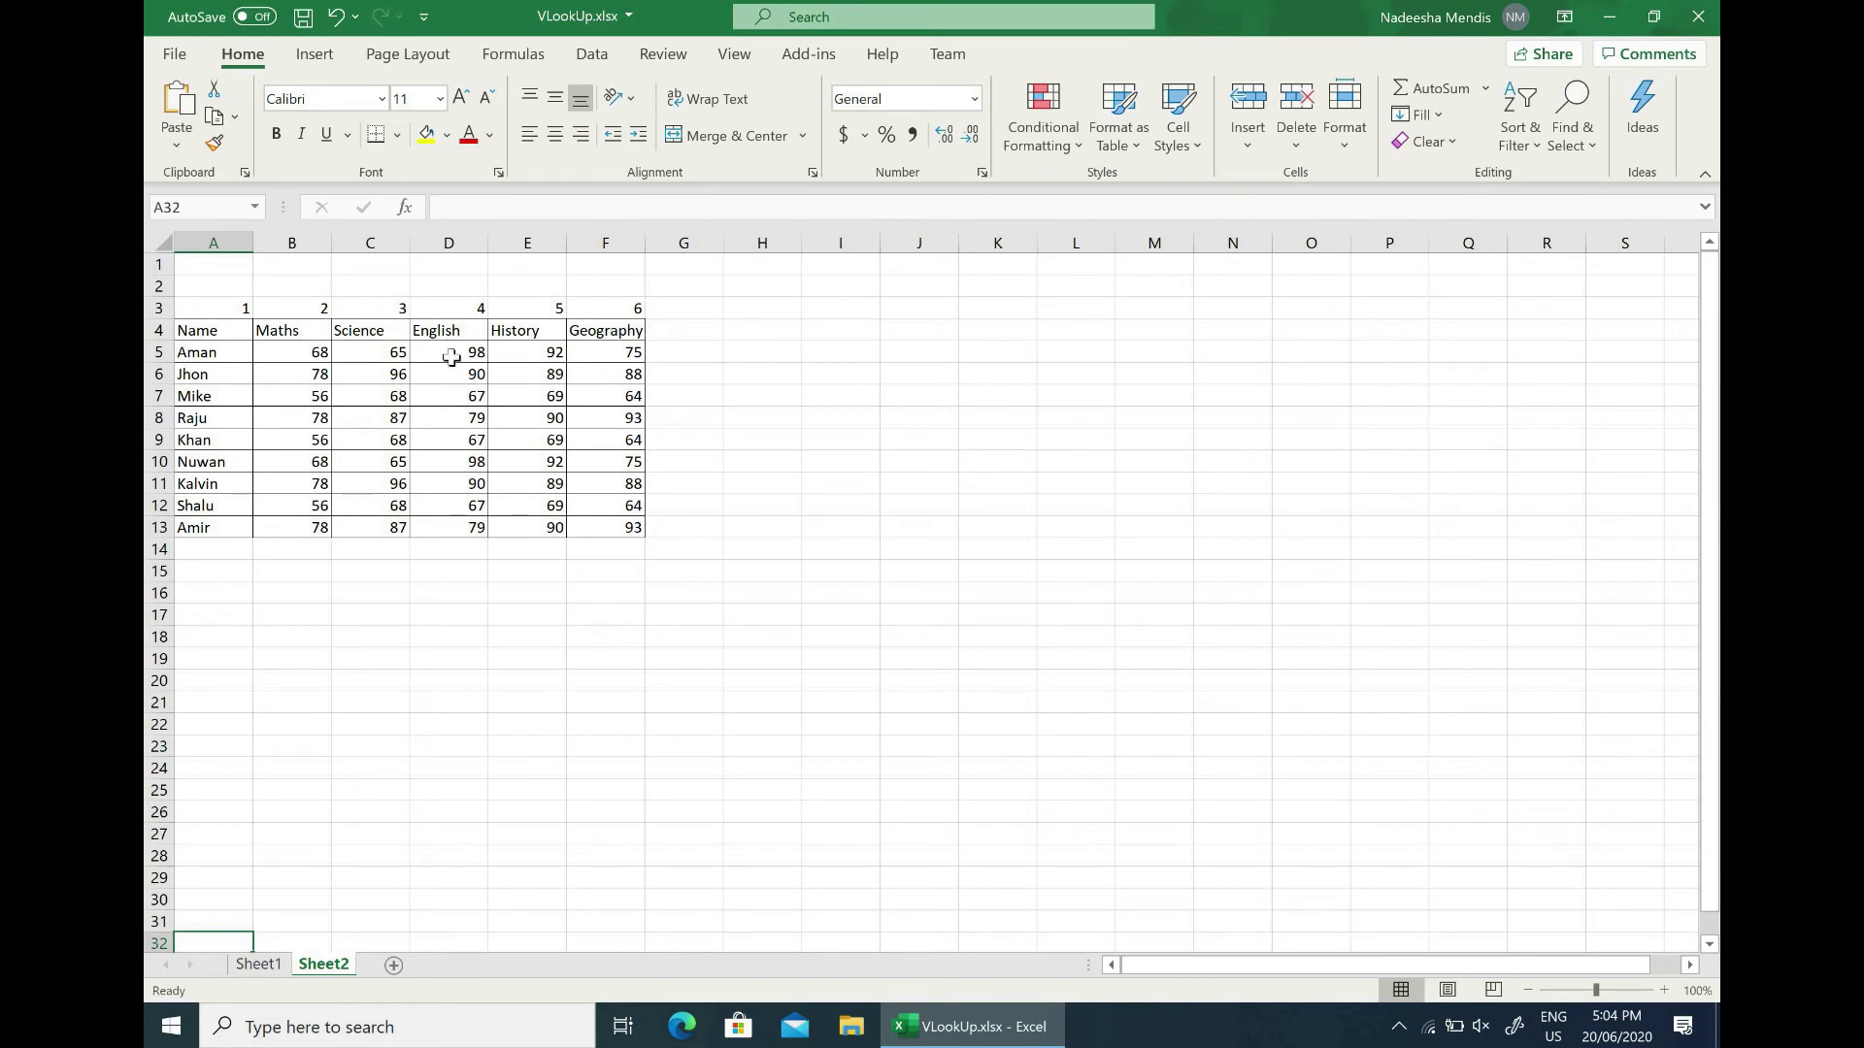
{"action": "left_click", "coordinate": [258, 965]}
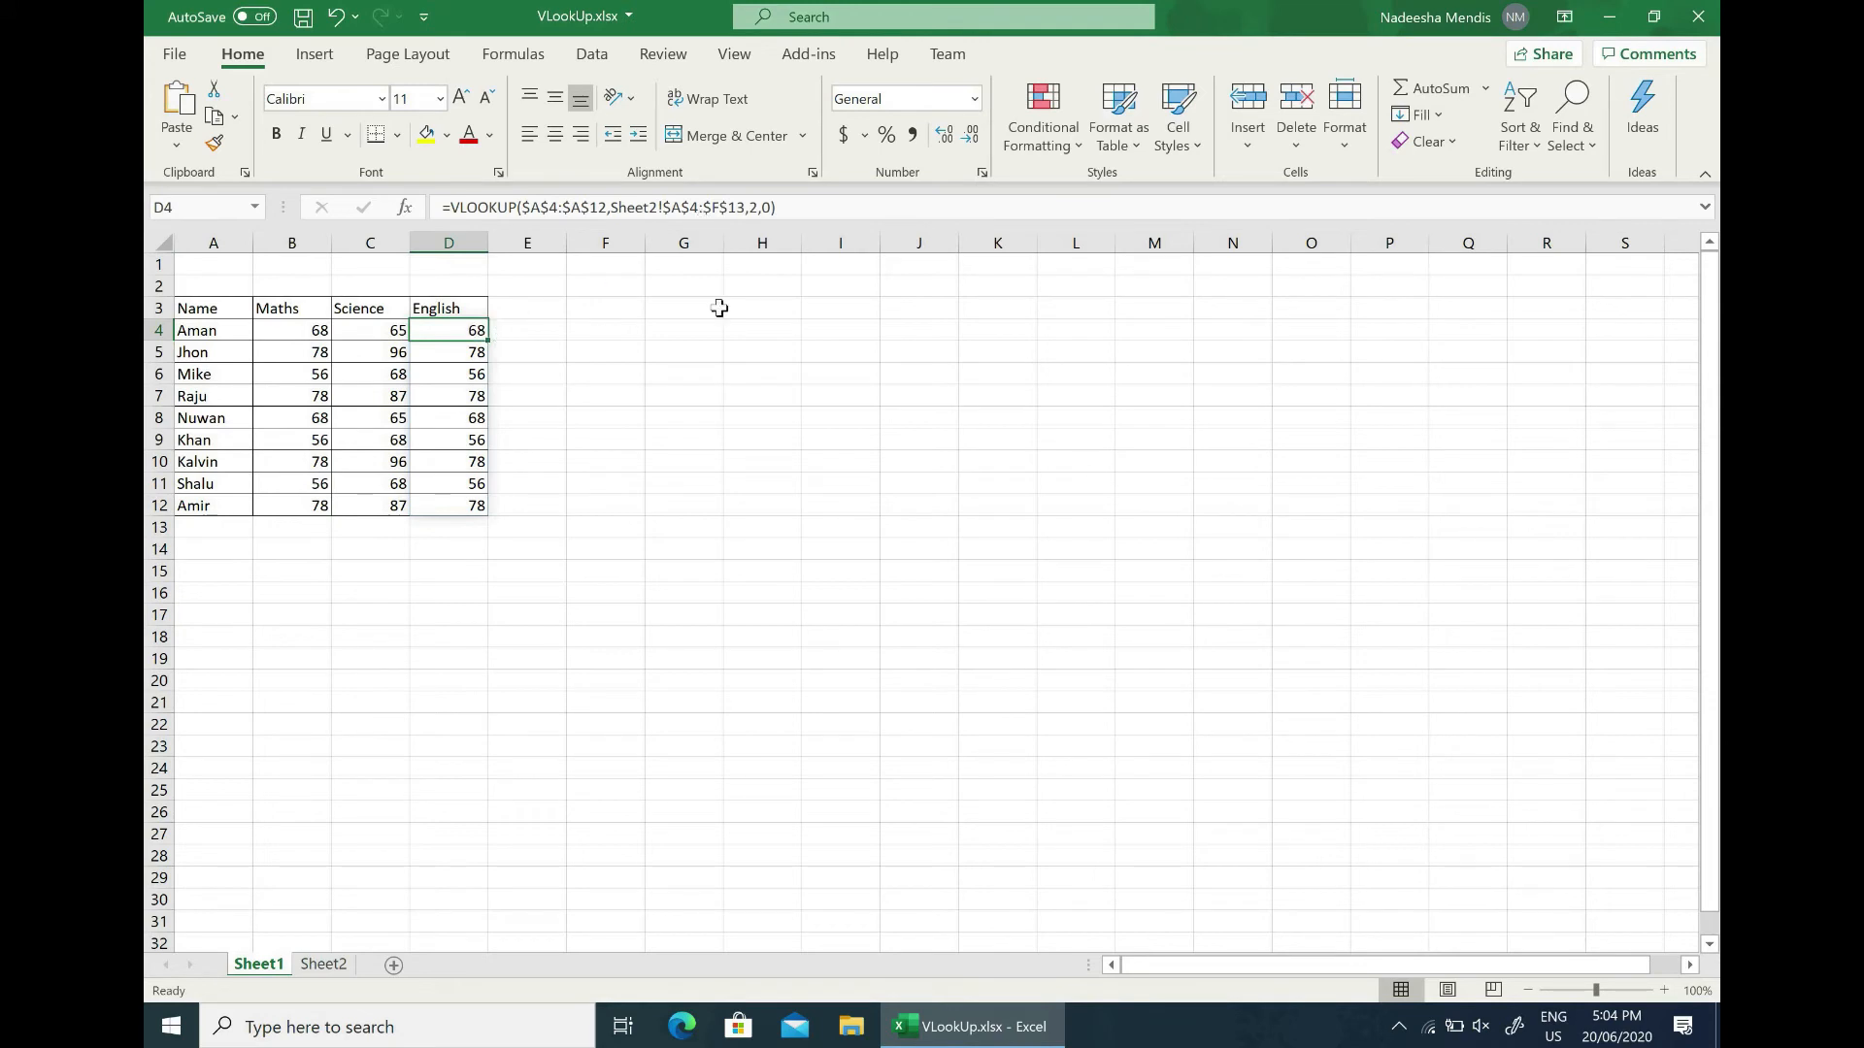
{"action": "left_click", "coordinate": [760, 207]}
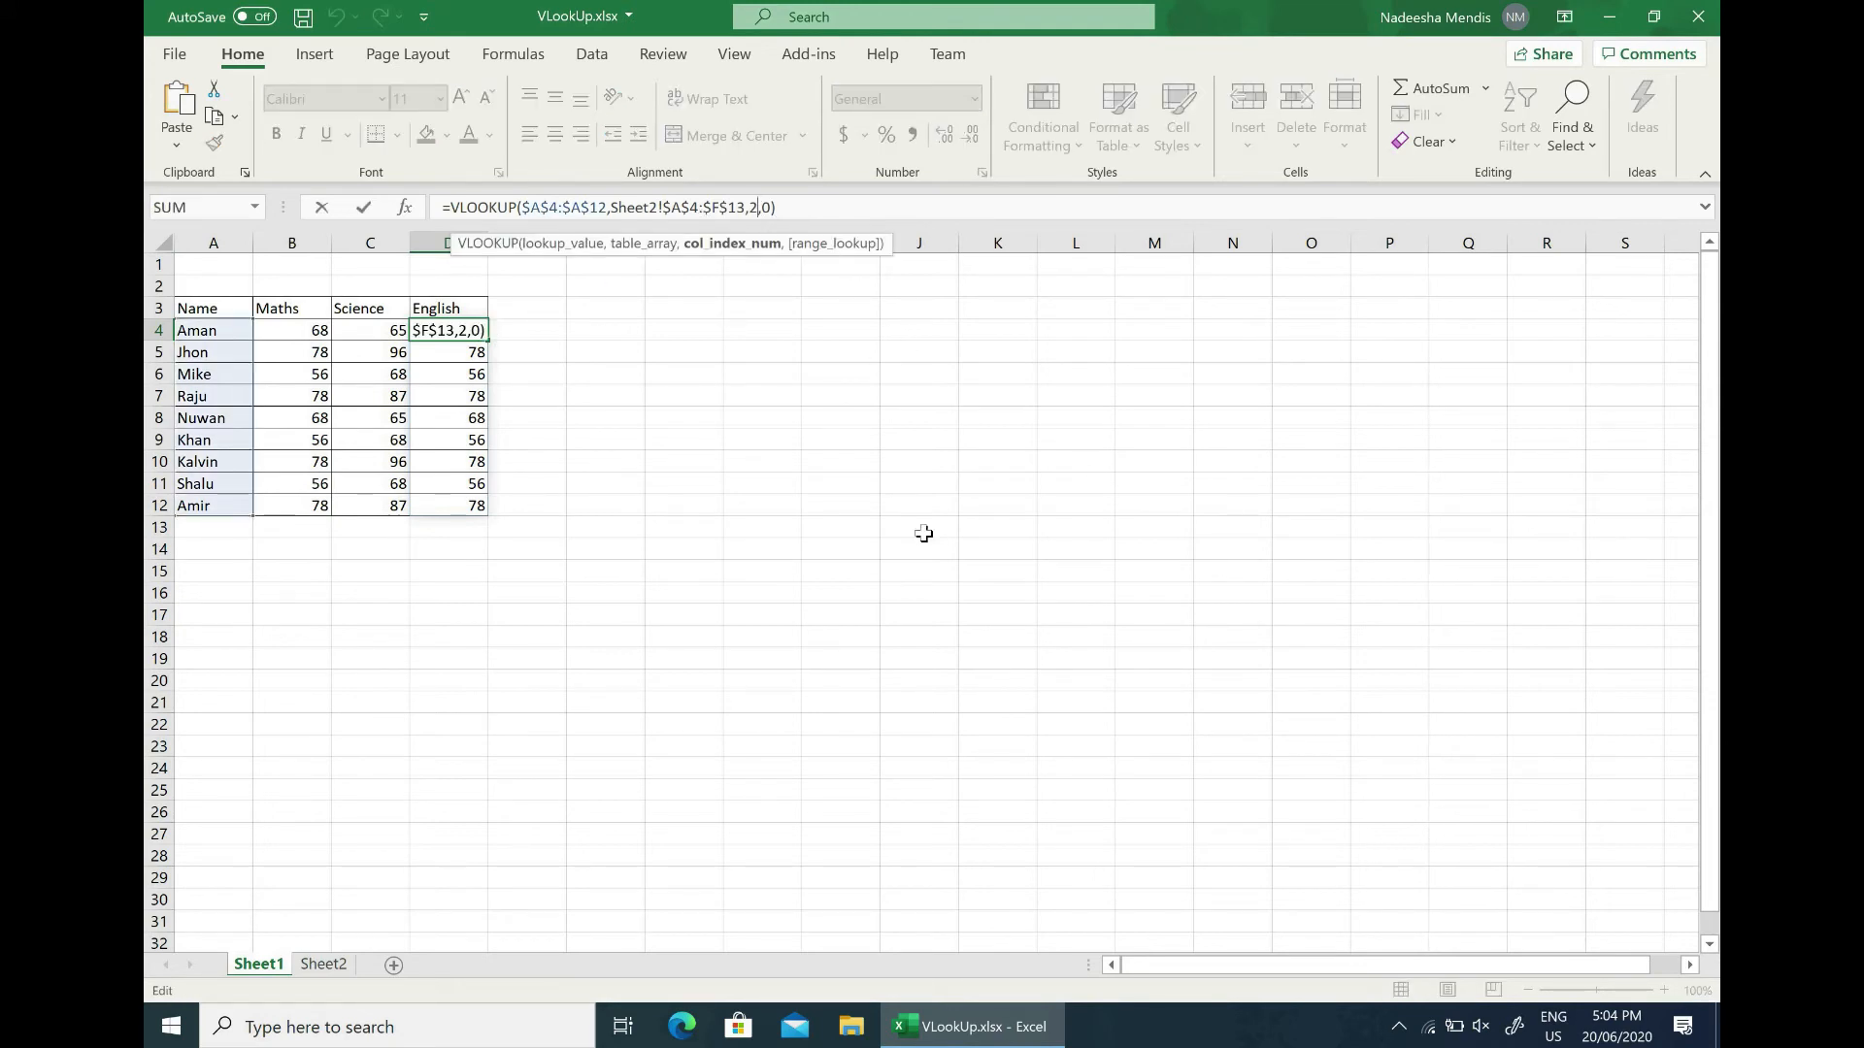
{"action": "key", "text": "BackSpace"}
{"action": "type", "text": "4"}
{"action": "key", "text": "Return"}
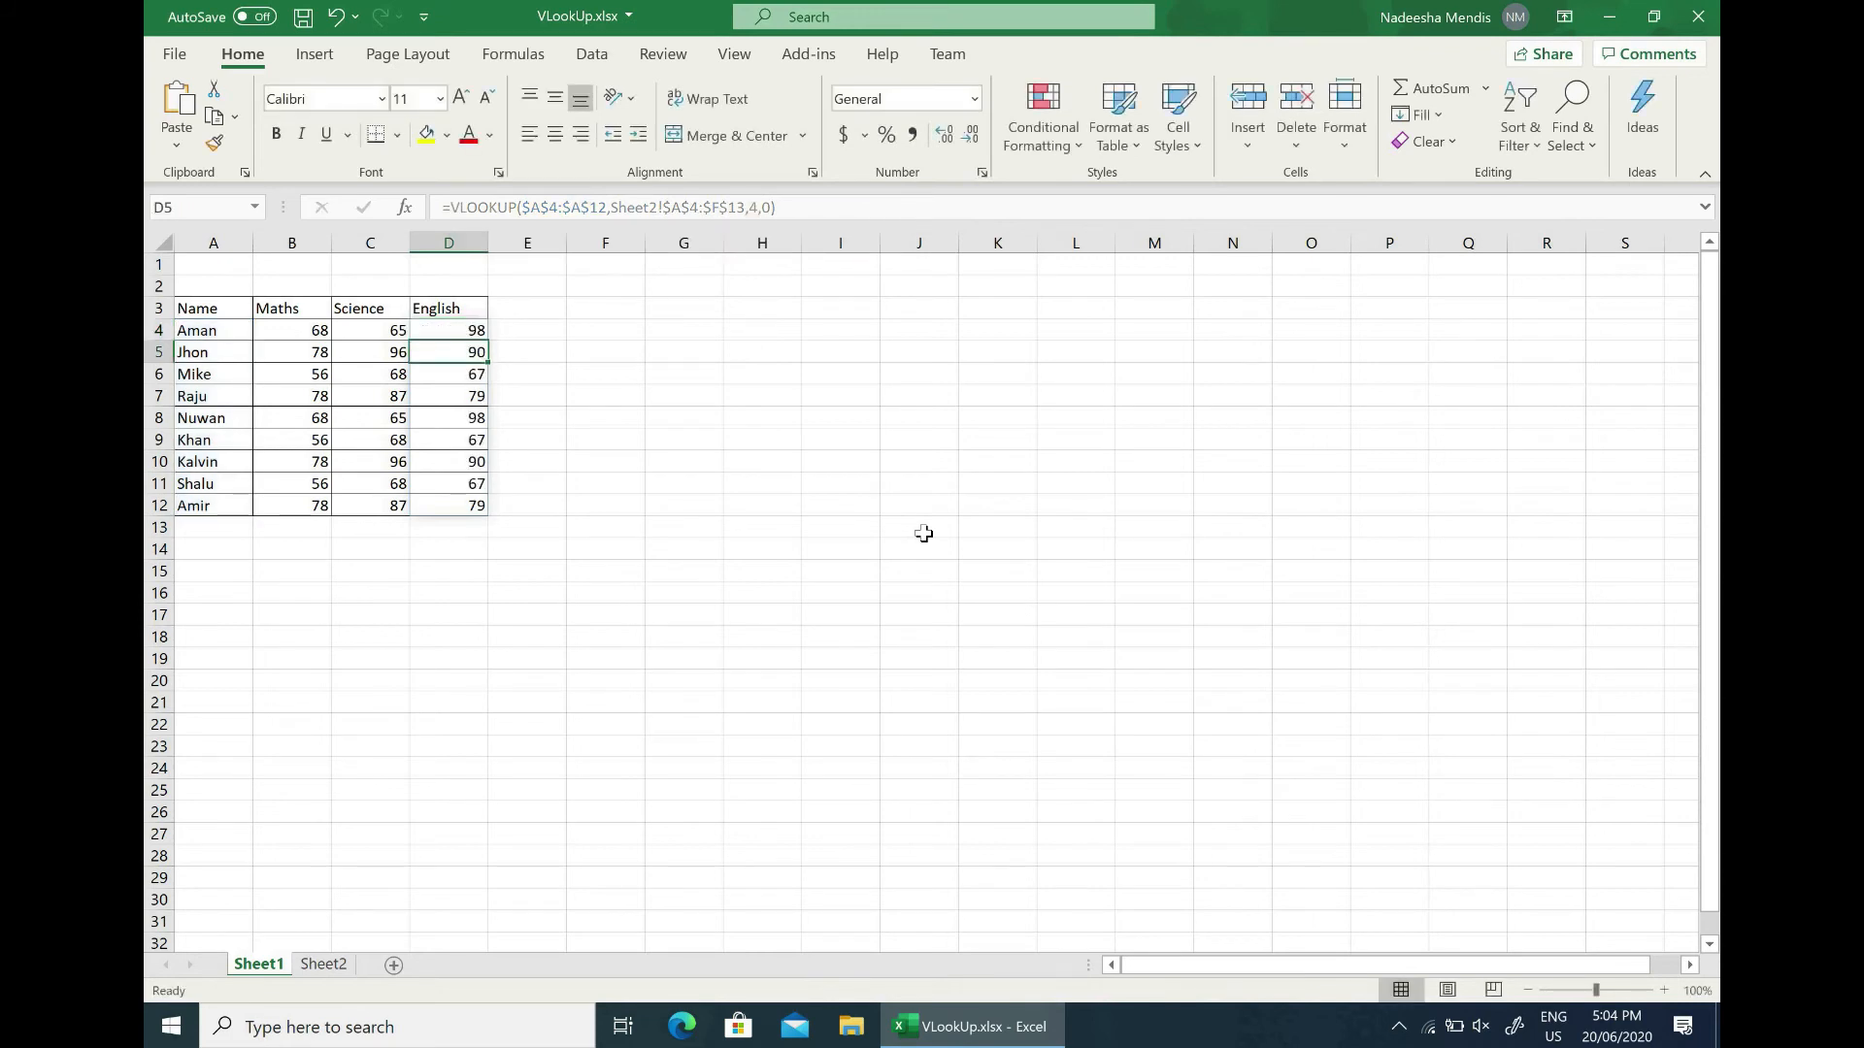
Compare the marks looked up on Sheet1 with the source marks table on Sheet2
{"action": "left_click", "coordinate": [325, 965]}
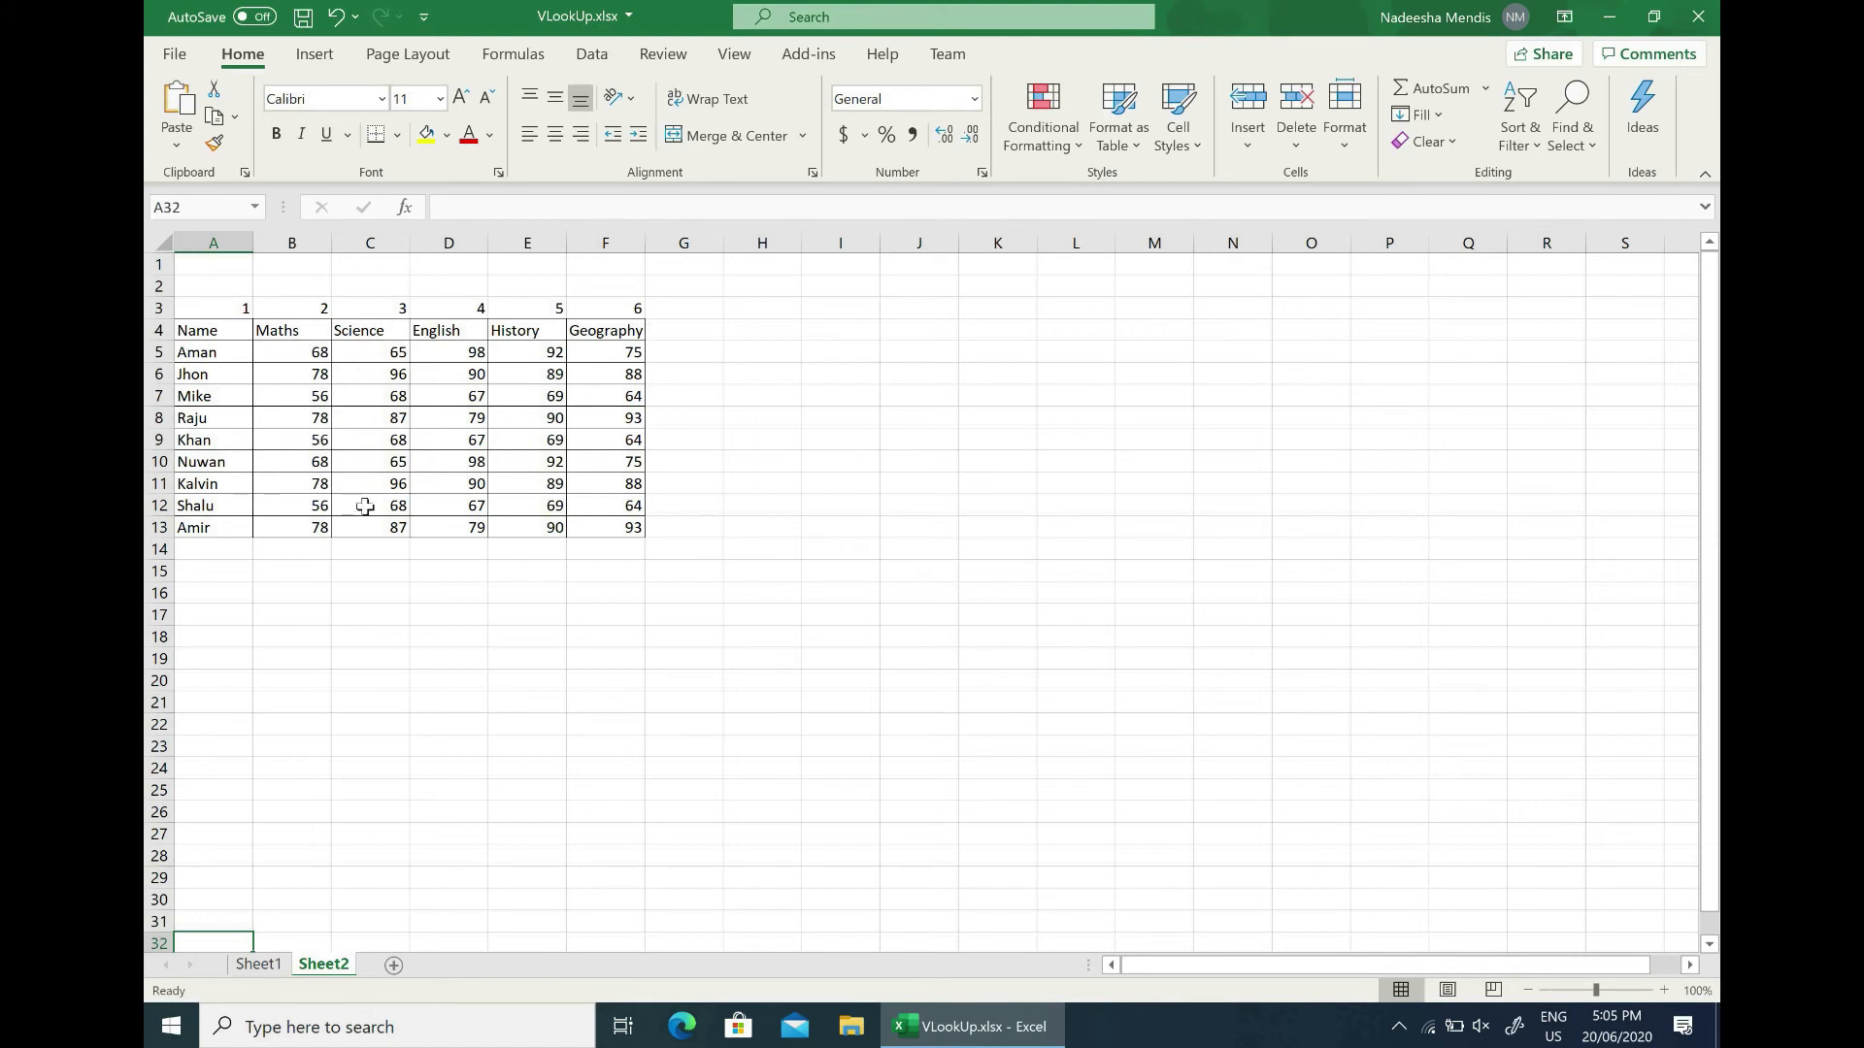
{"action": "left_click", "coordinate": [260, 965]}
{"action": "left_click", "coordinate": [324, 965]}
{"action": "left_click", "coordinate": [260, 965]}
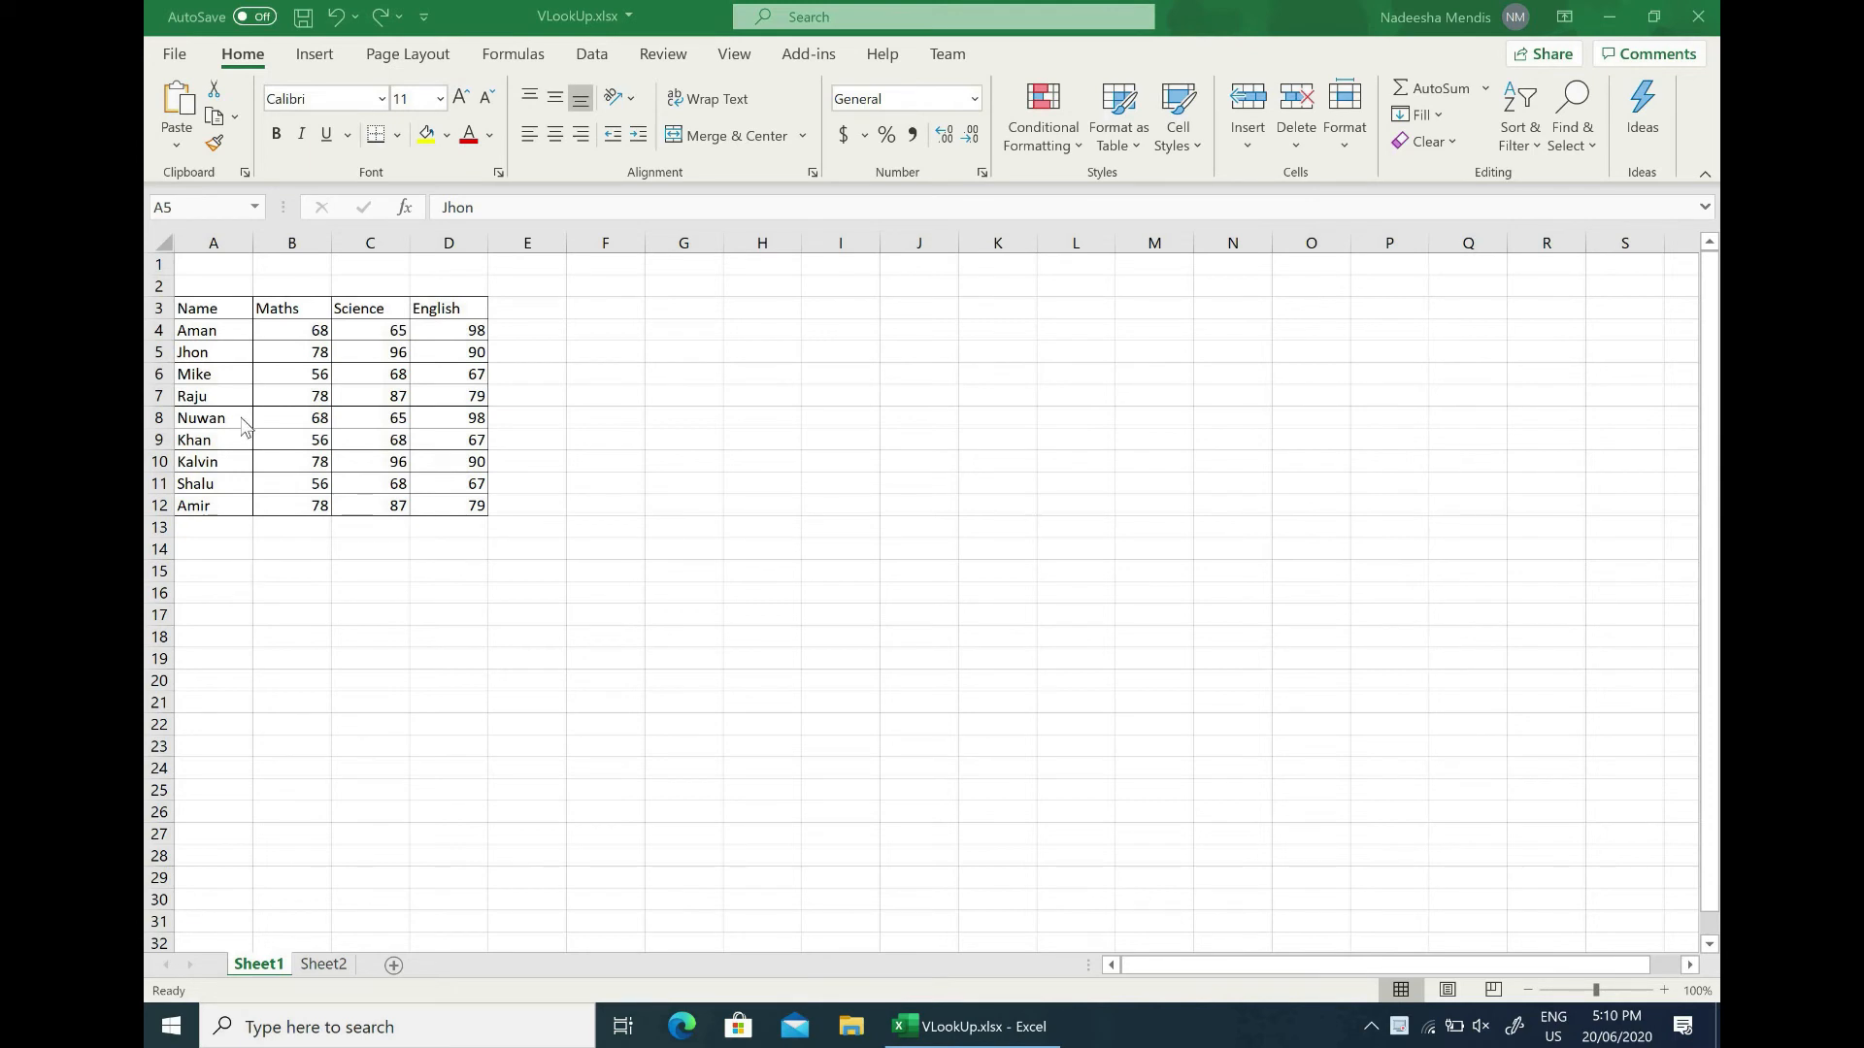
Replace the student name in A5 on Sheet1 with a name that is missing from the Sheet2 table
{"action": "left_click", "coordinate": [213, 356]}
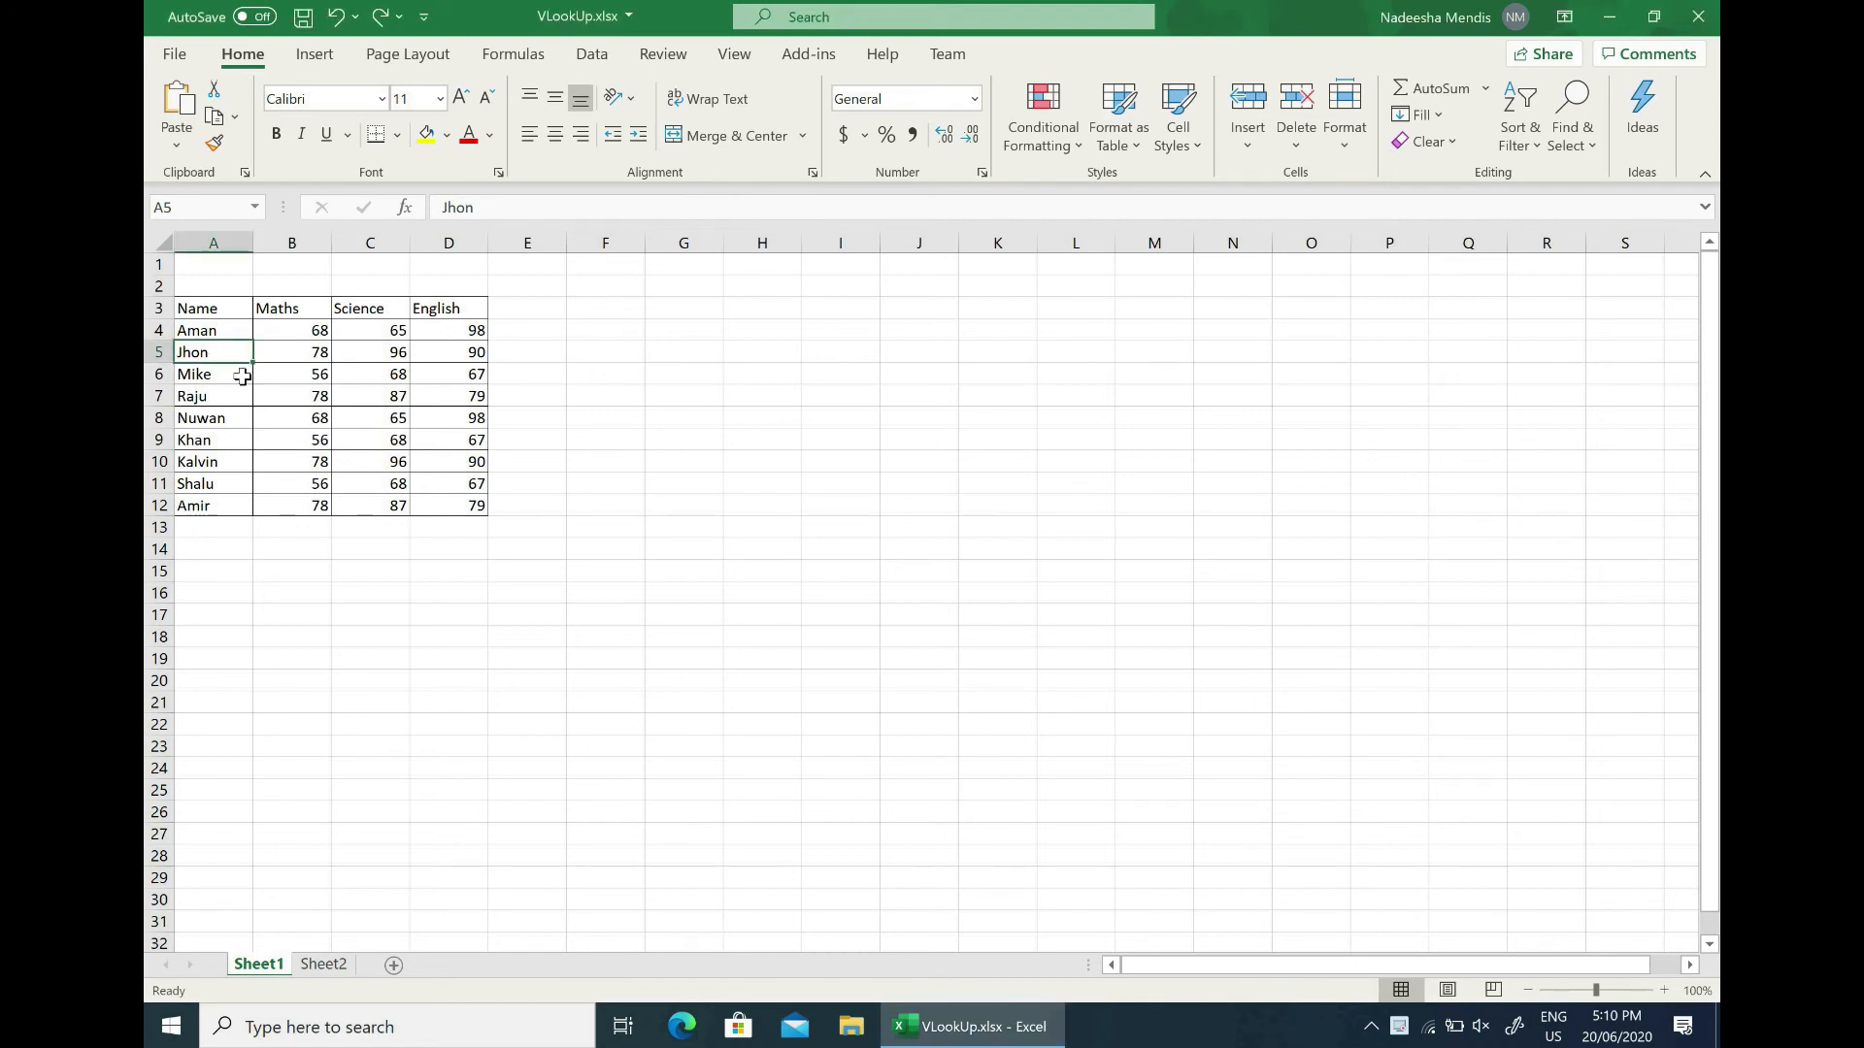
{"action": "type", "text": "Been"}
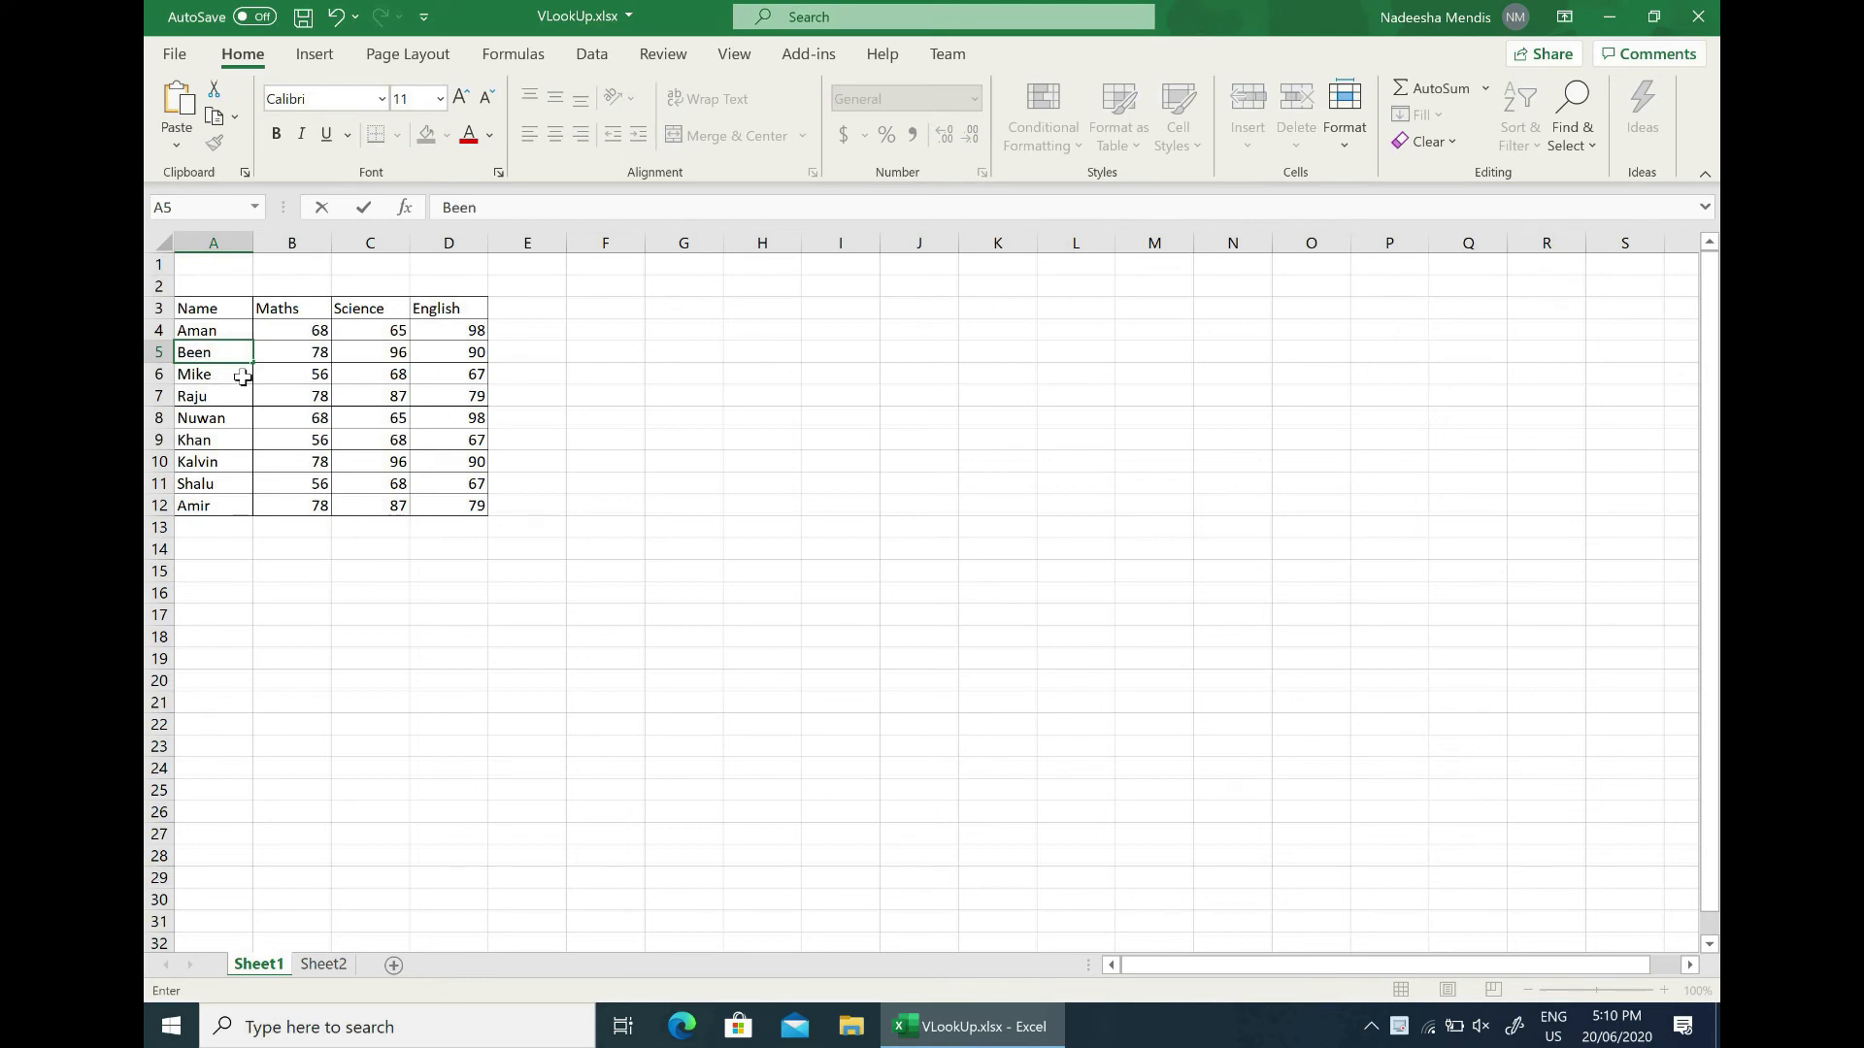
{"action": "key", "text": "Return"}
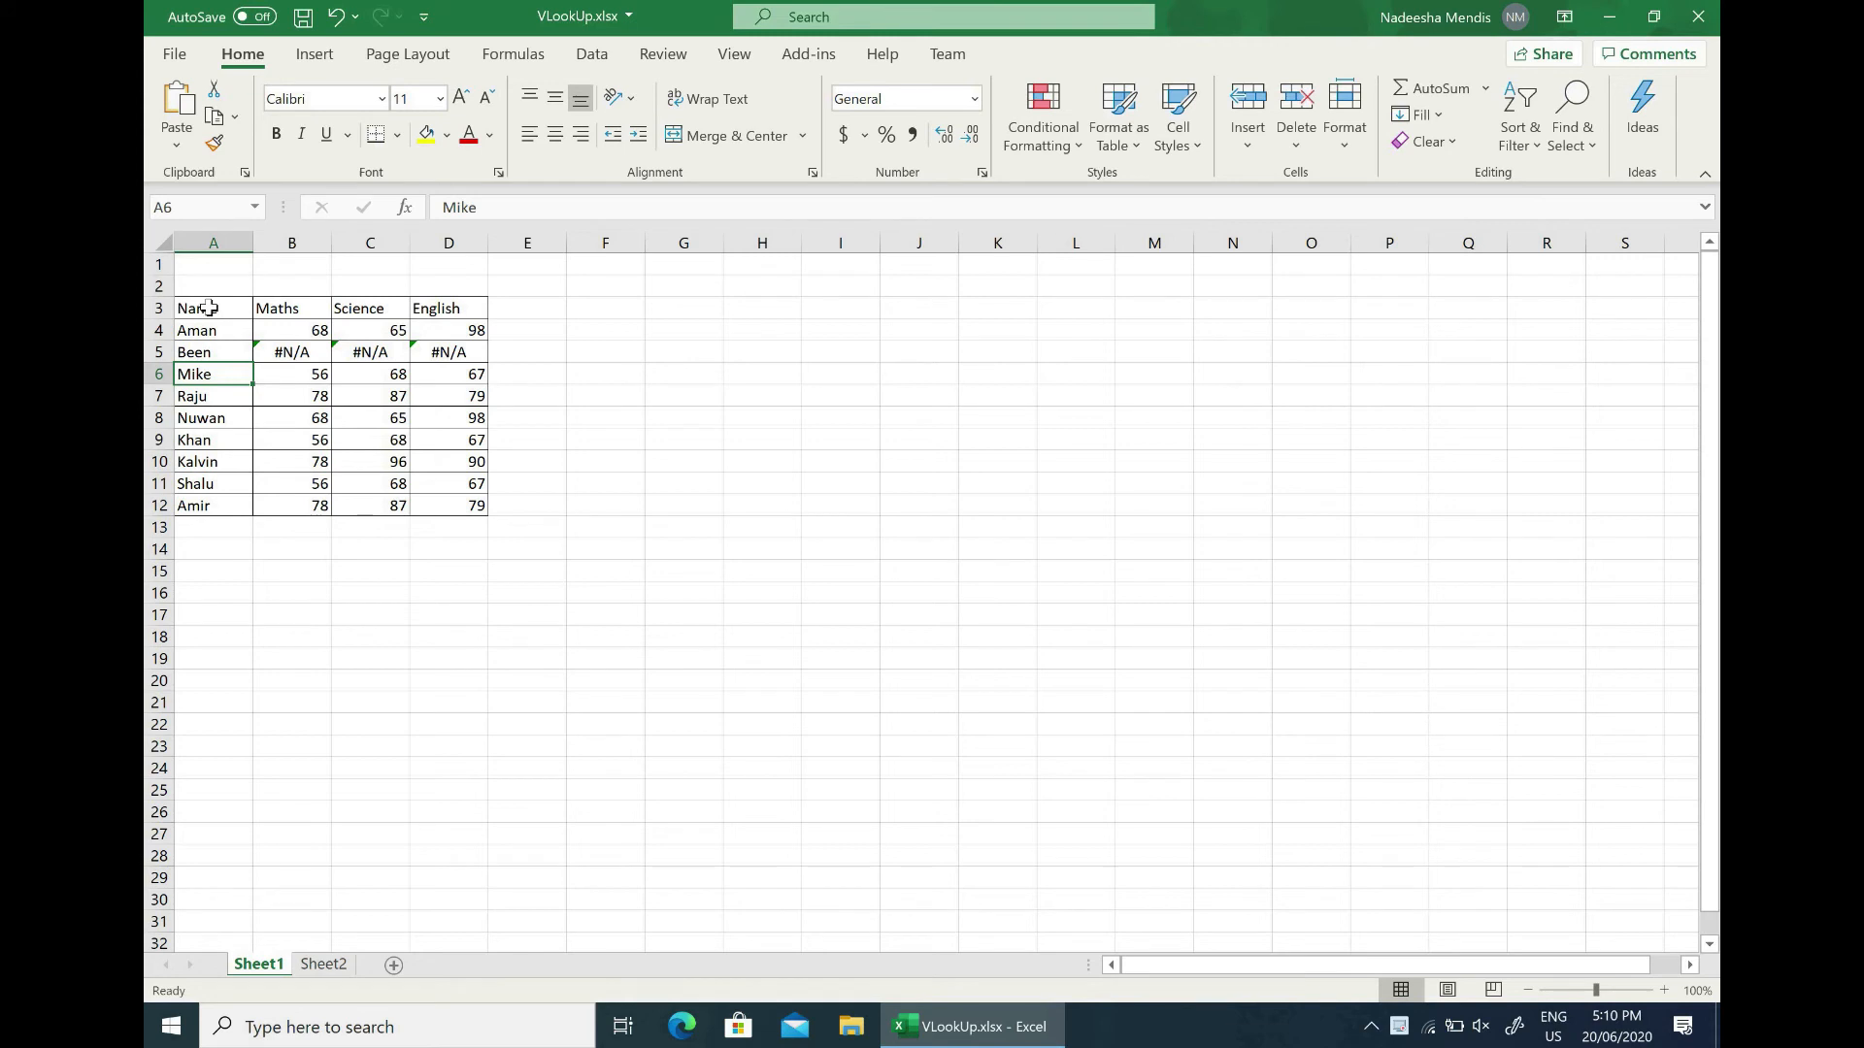
Check the Sheet2 name list for the new name in A5 and inspect the VLOOKUP formula in B5 on Sheet1
{"action": "left_click", "coordinate": [323, 964]}
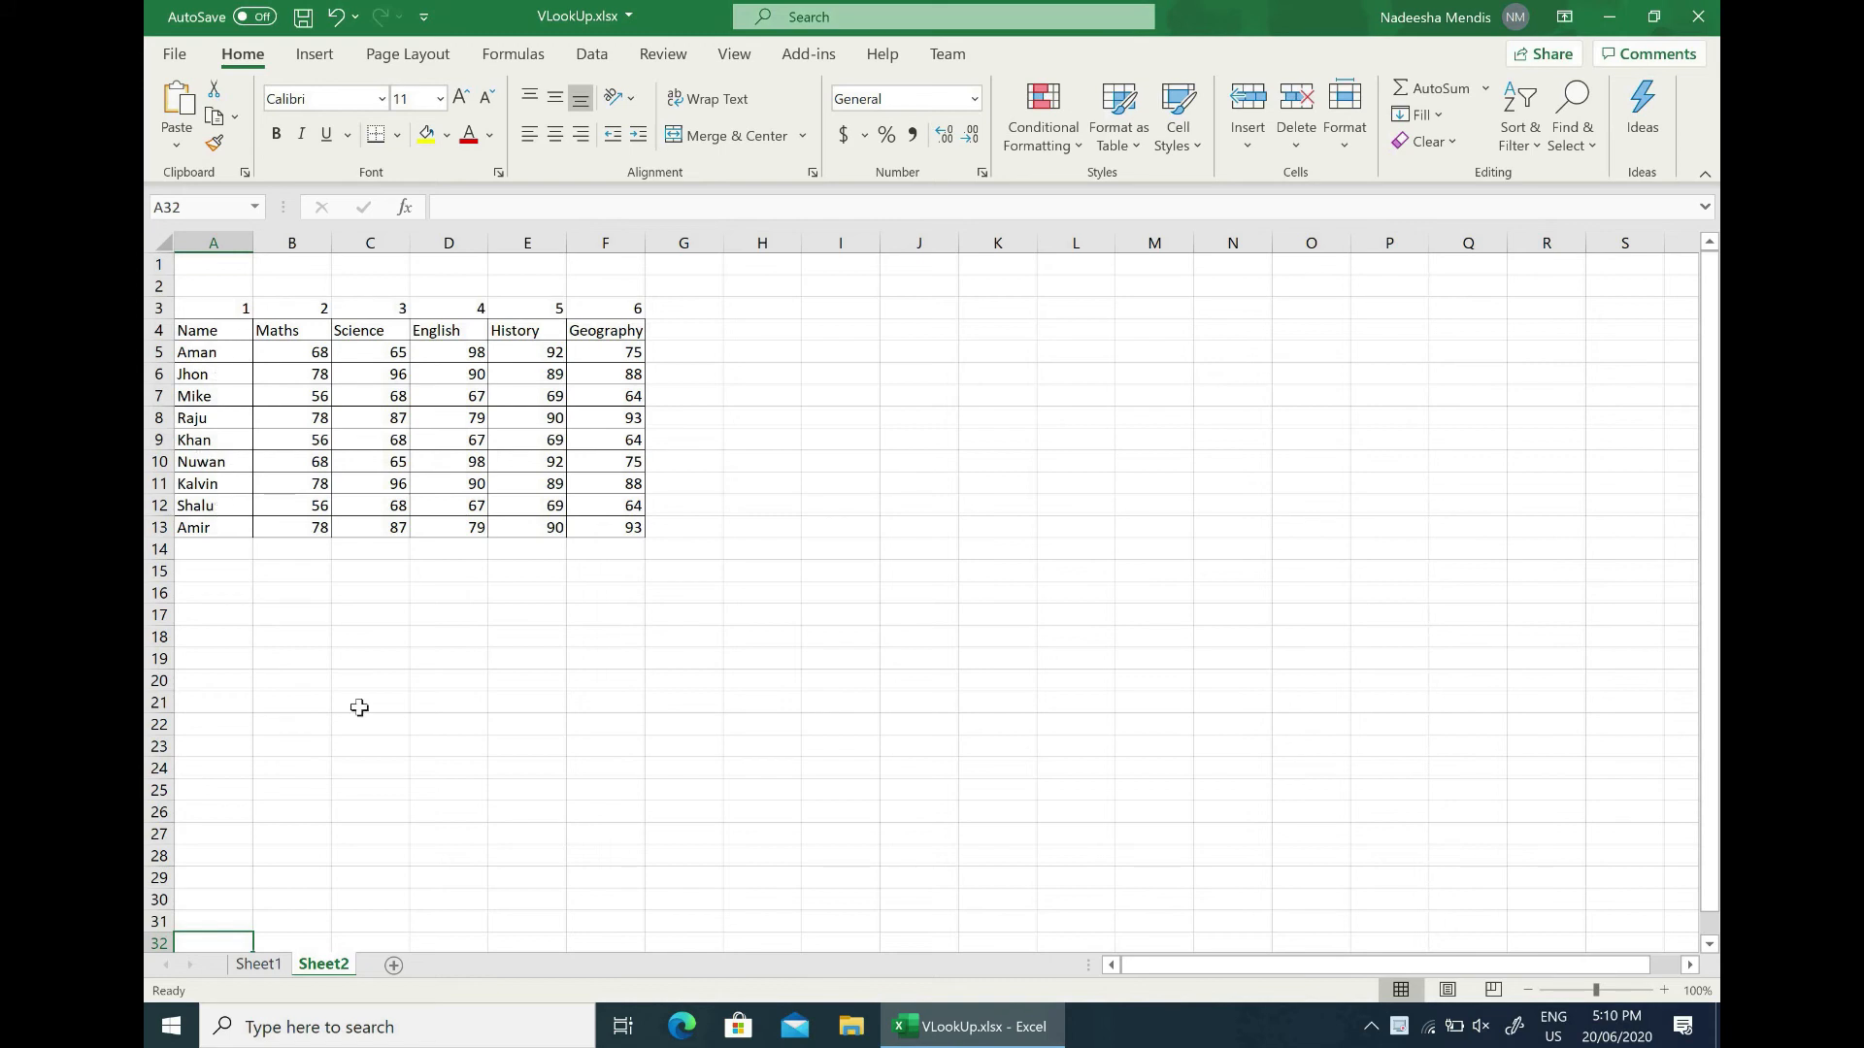
{"action": "left_click", "coordinate": [258, 964]}
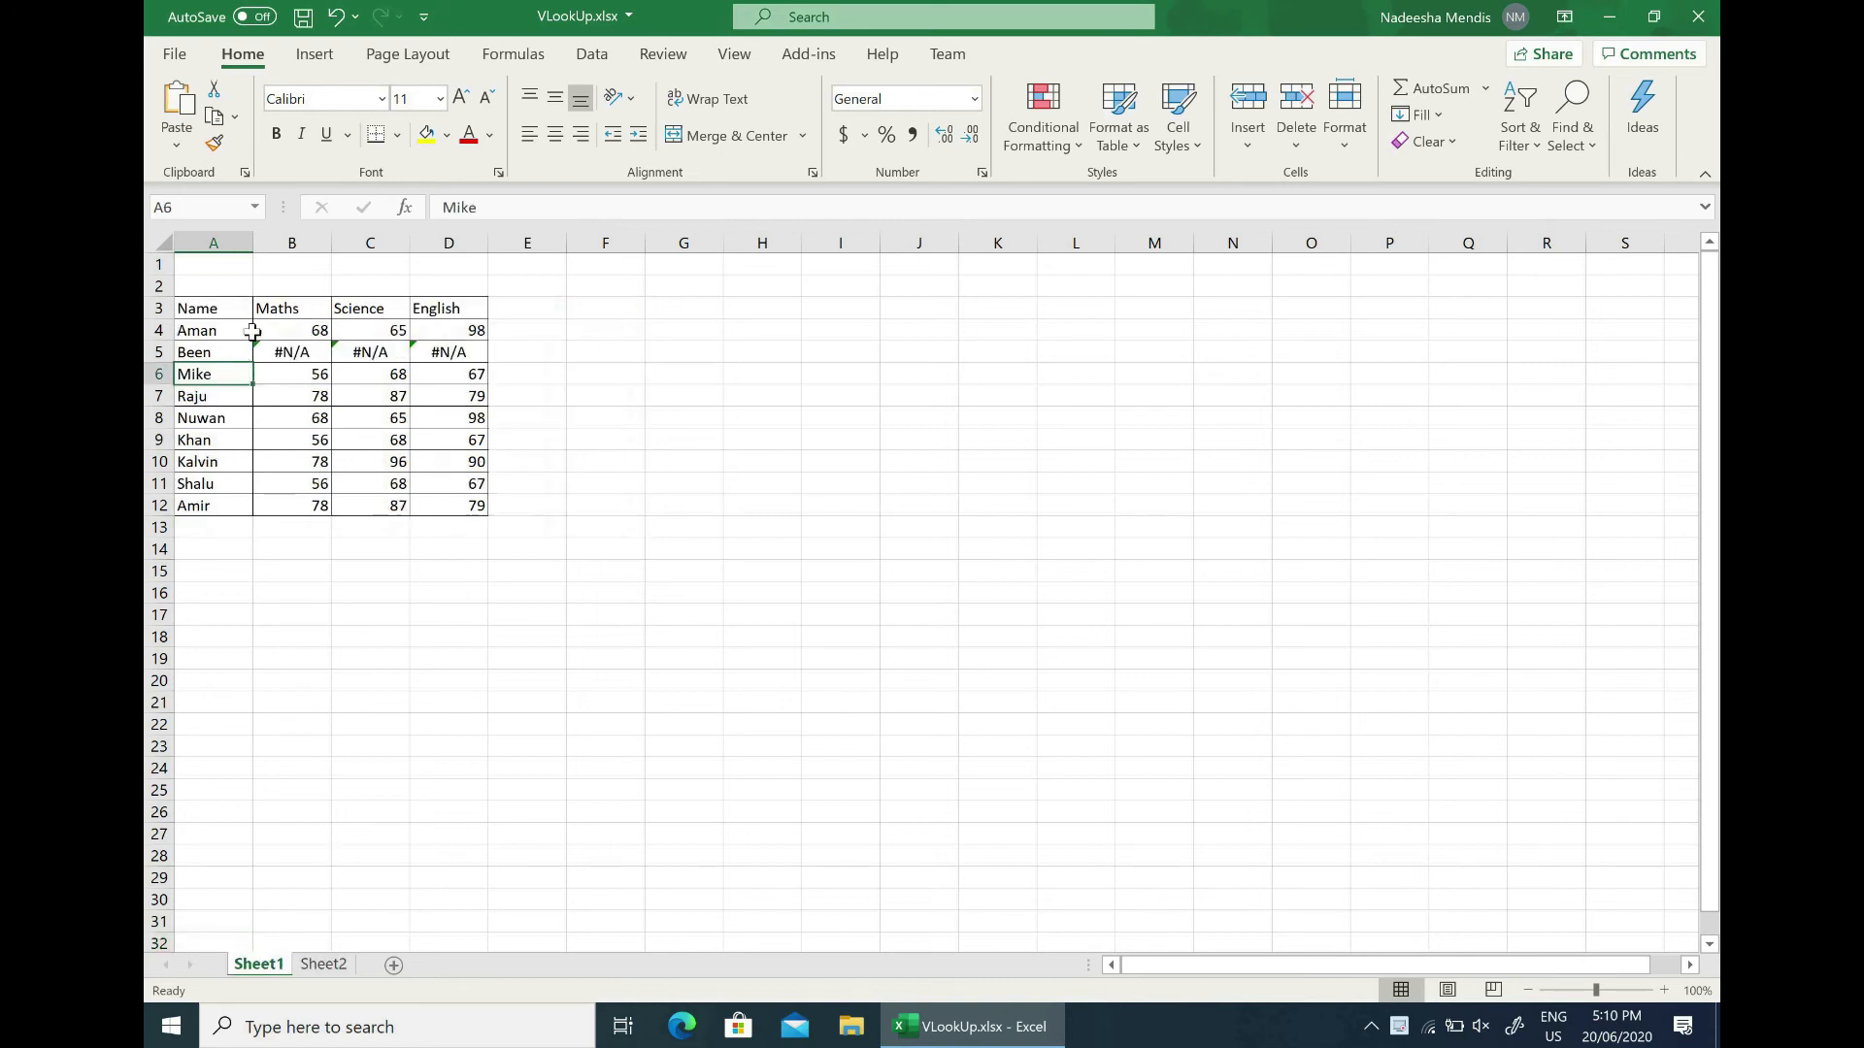
{"action": "left_click", "coordinate": [226, 353]}
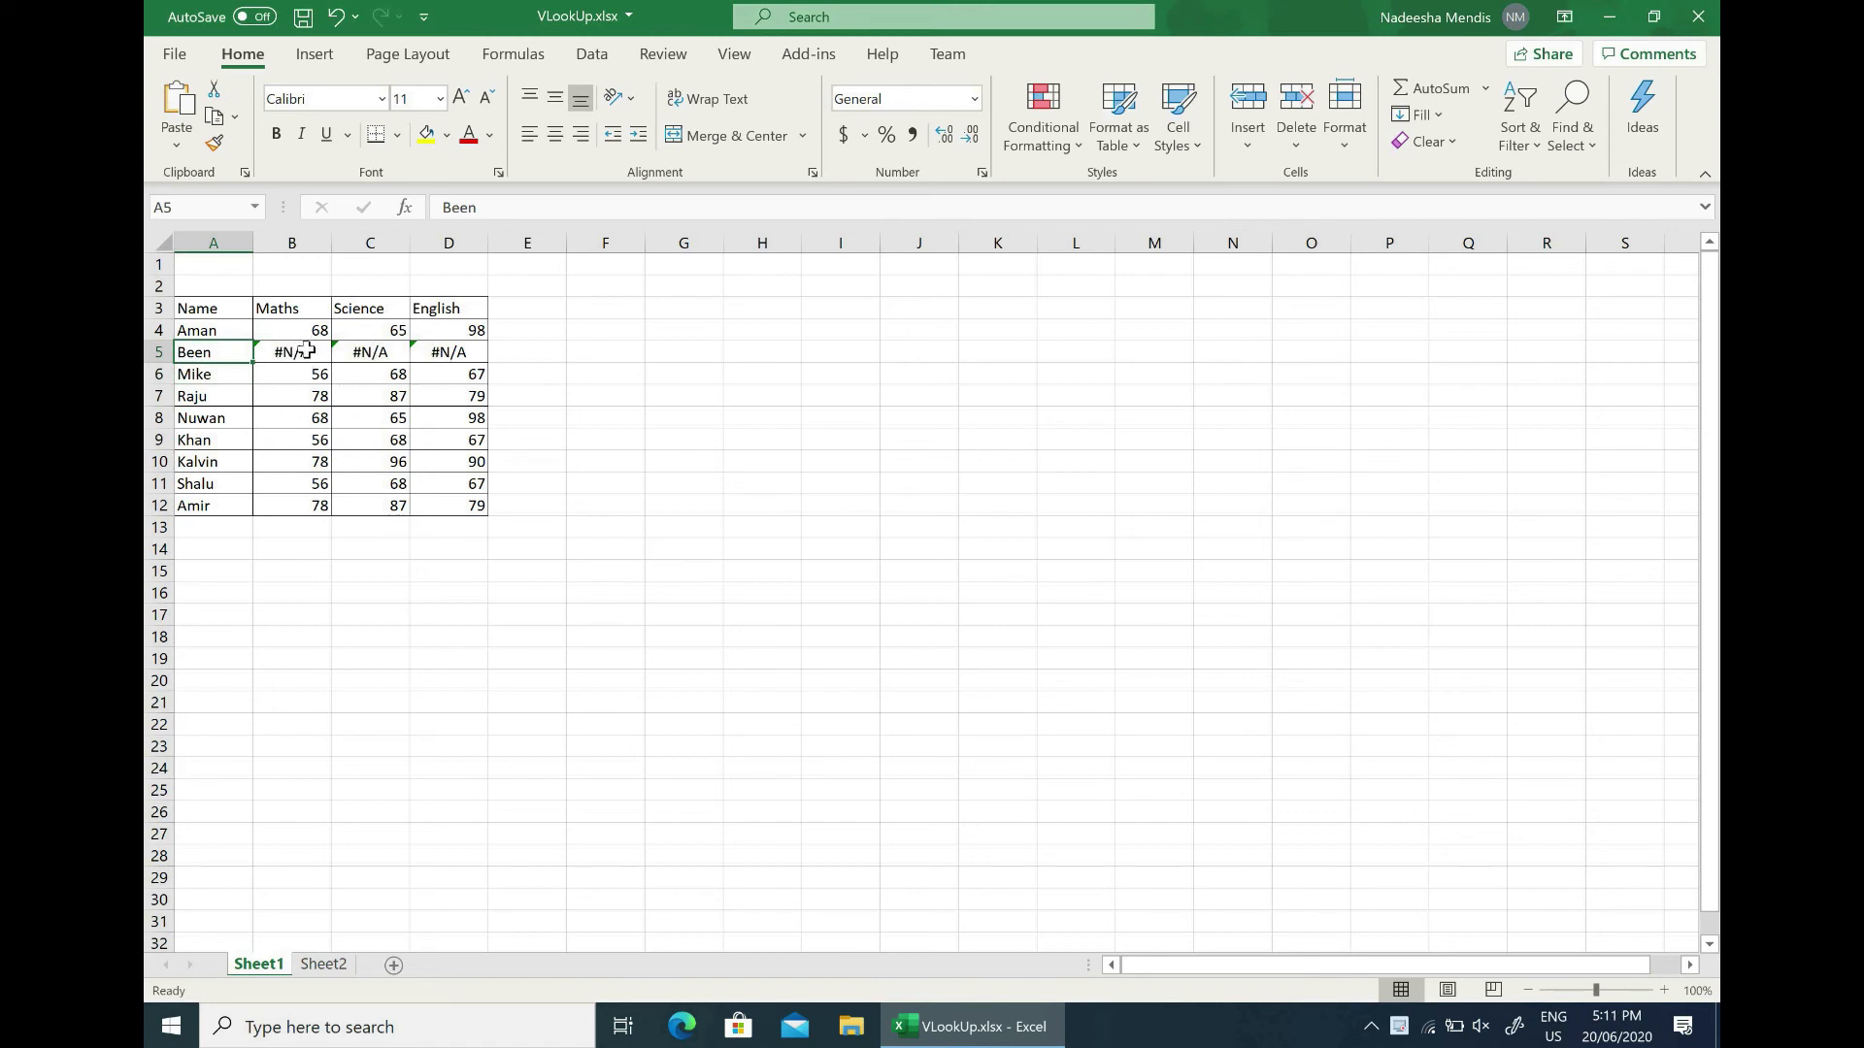
{"action": "left_click", "coordinate": [268, 351]}
{"action": "mouse_move", "coordinate": [234, 357]}
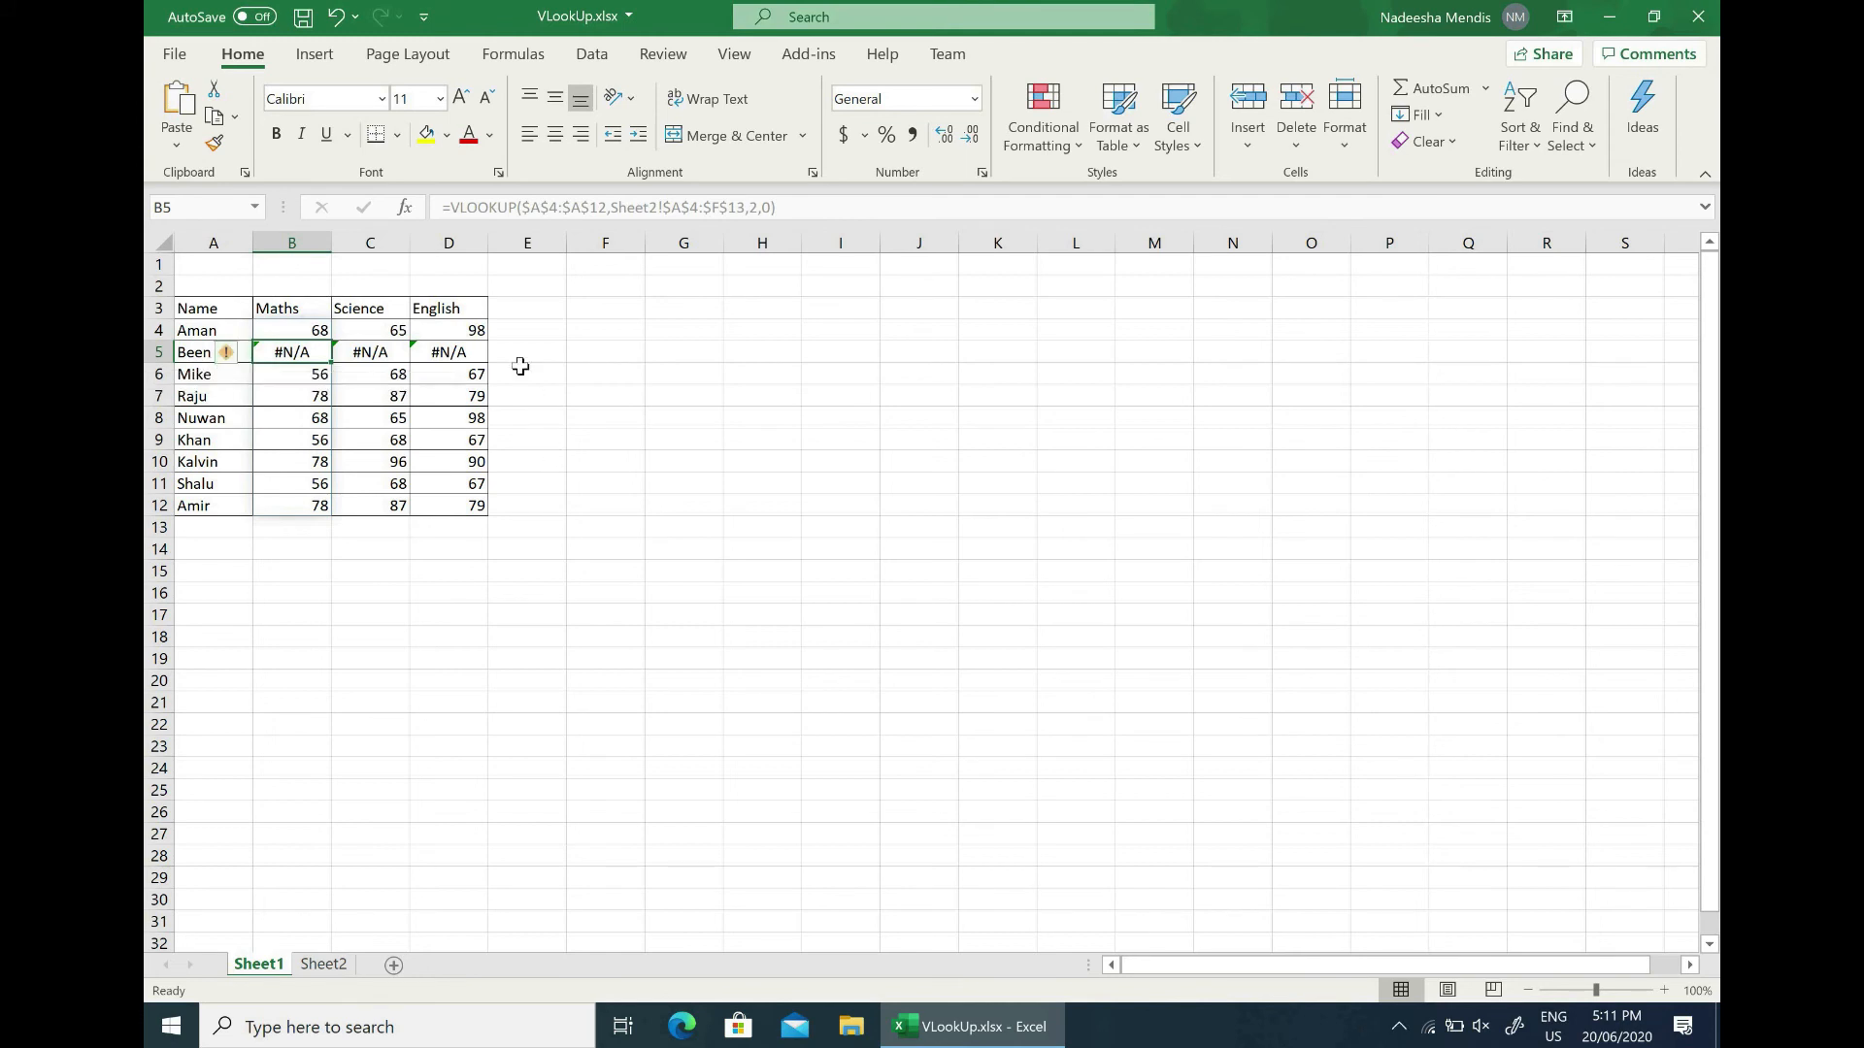
{"action": "left_click", "coordinate": [218, 357]}
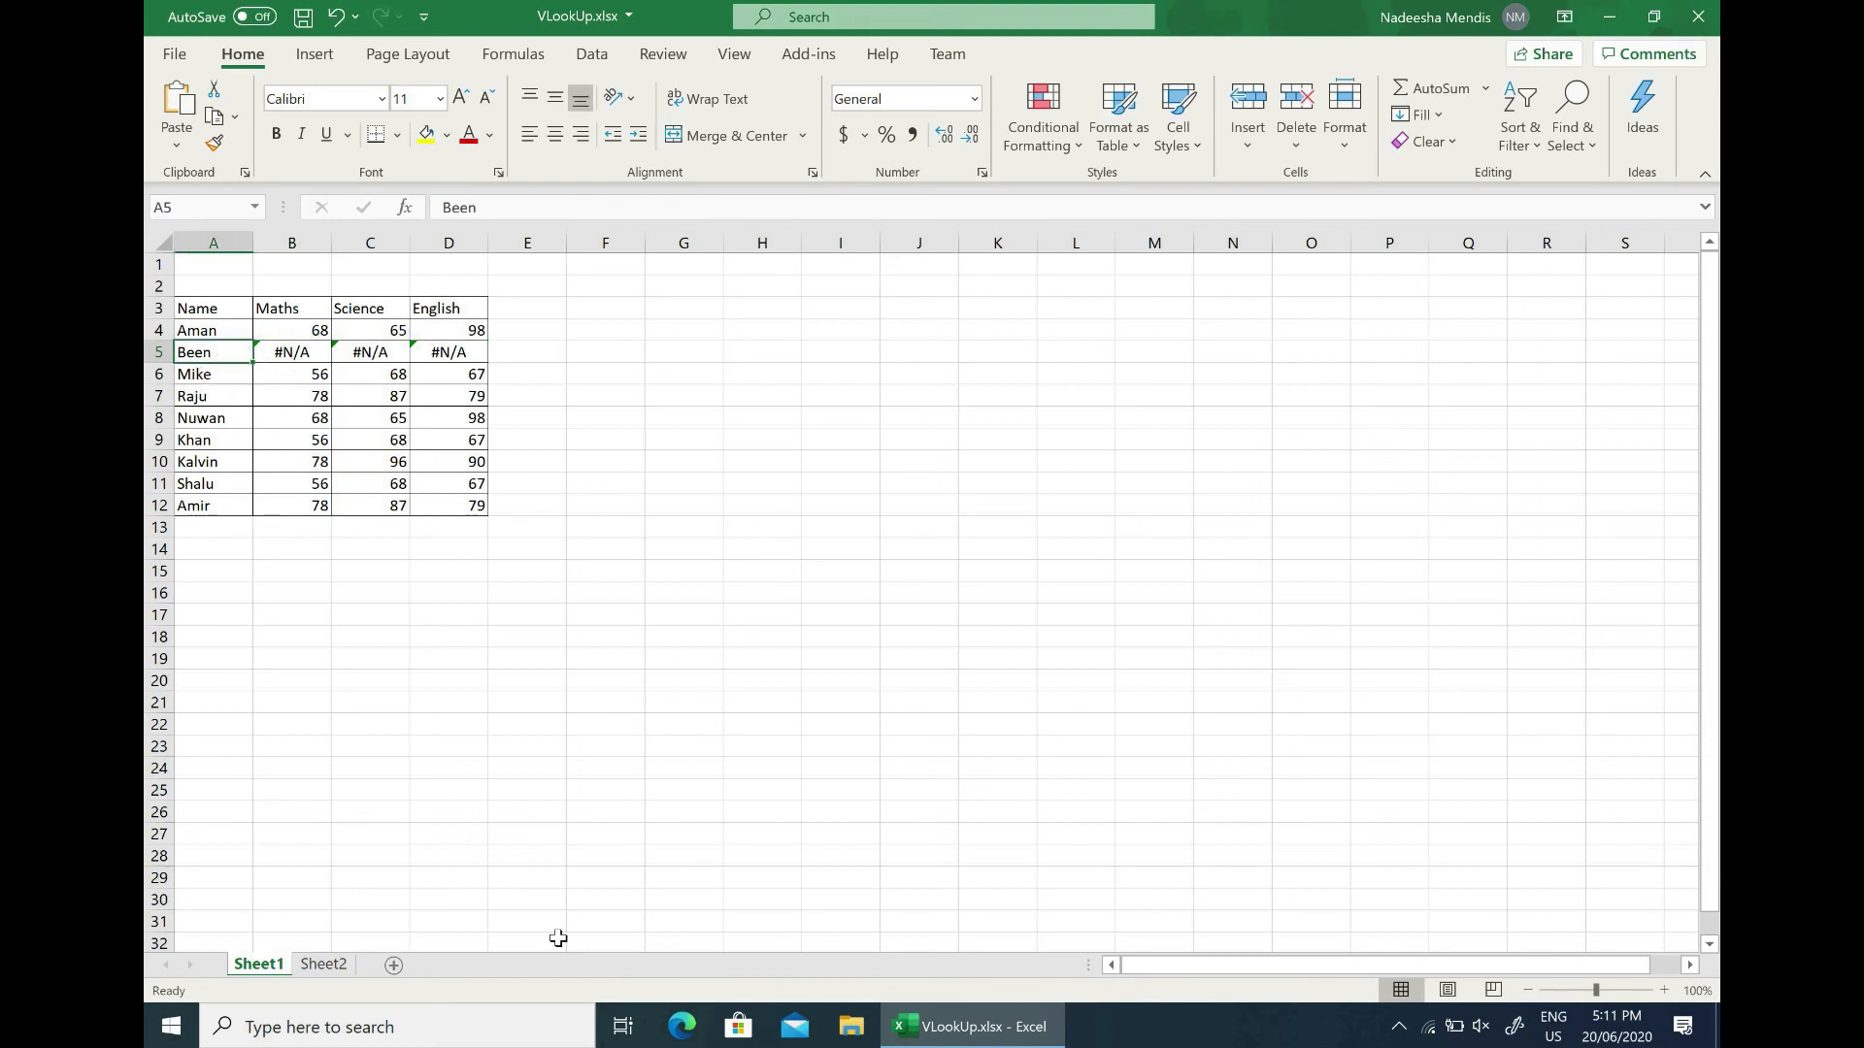
{"action": "left_click", "coordinate": [323, 964]}
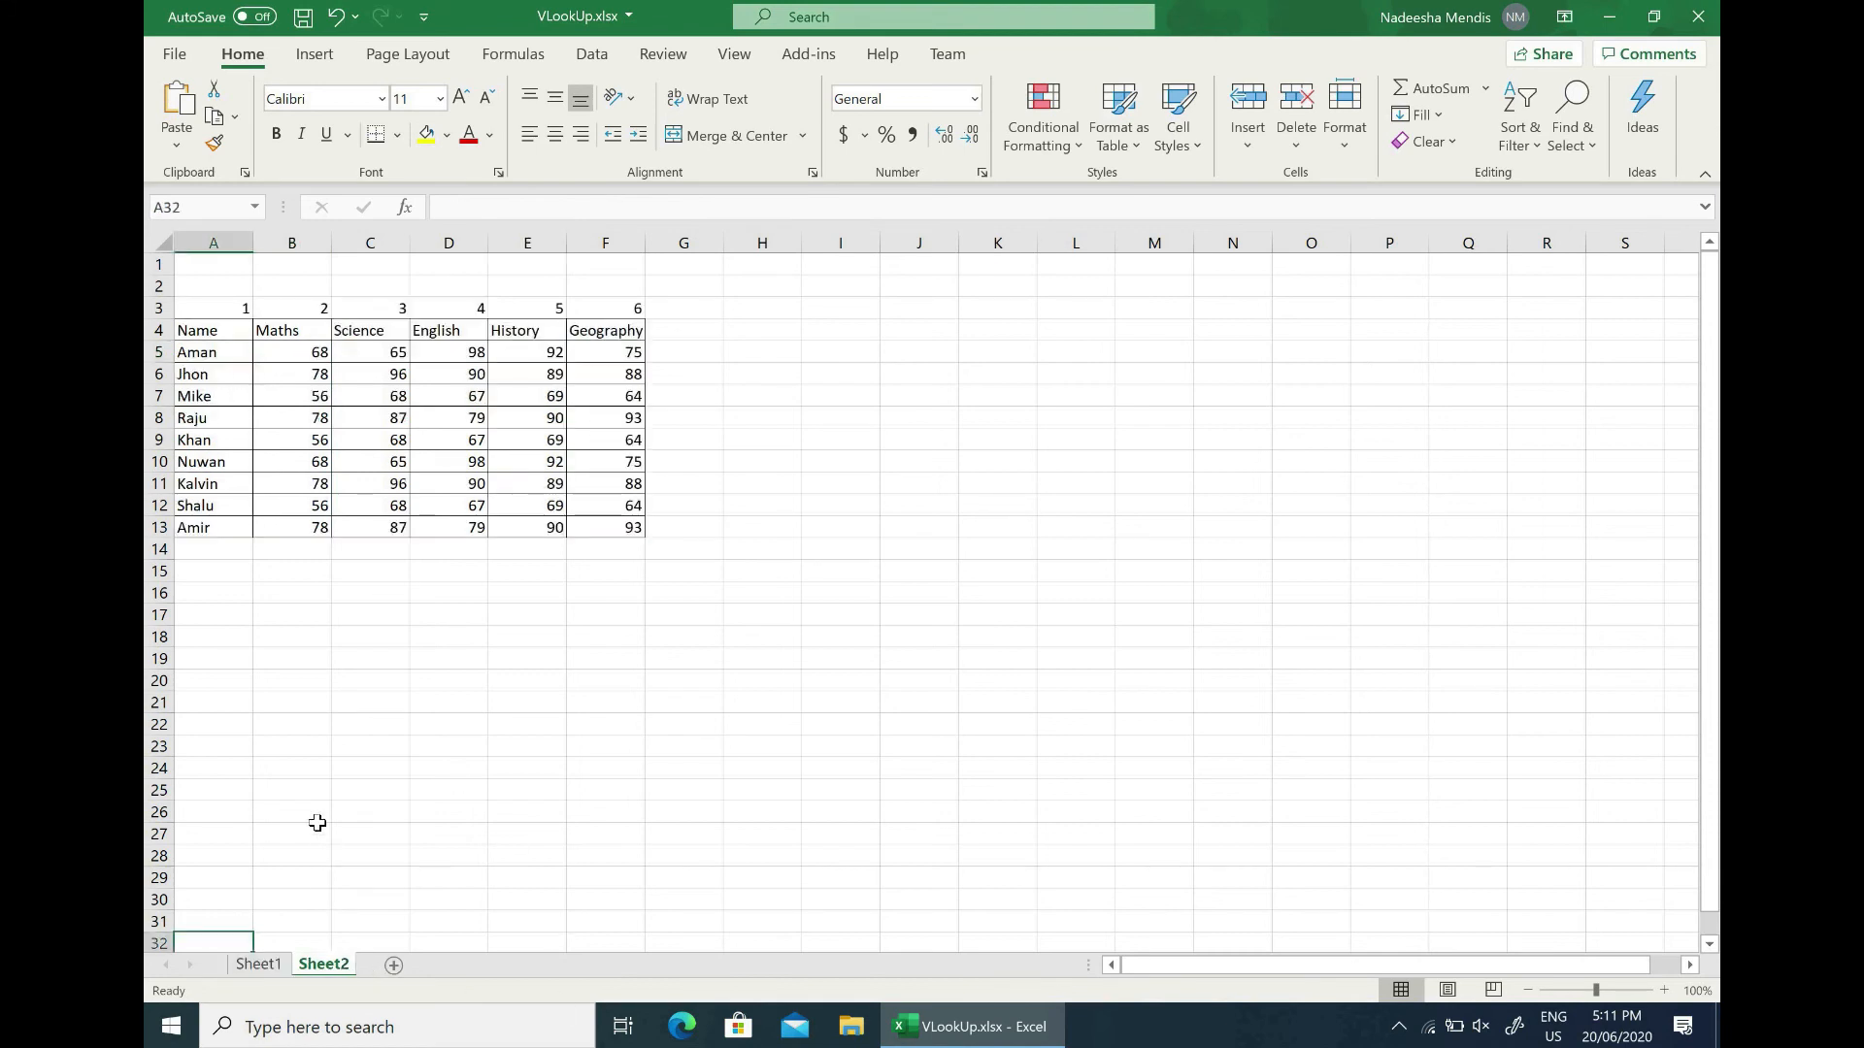
{"action": "left_click", "coordinate": [258, 964]}
{"action": "key", "text": "ctrl+Page_Down"}
{"action": "left_click", "coordinate": [289, 966]}
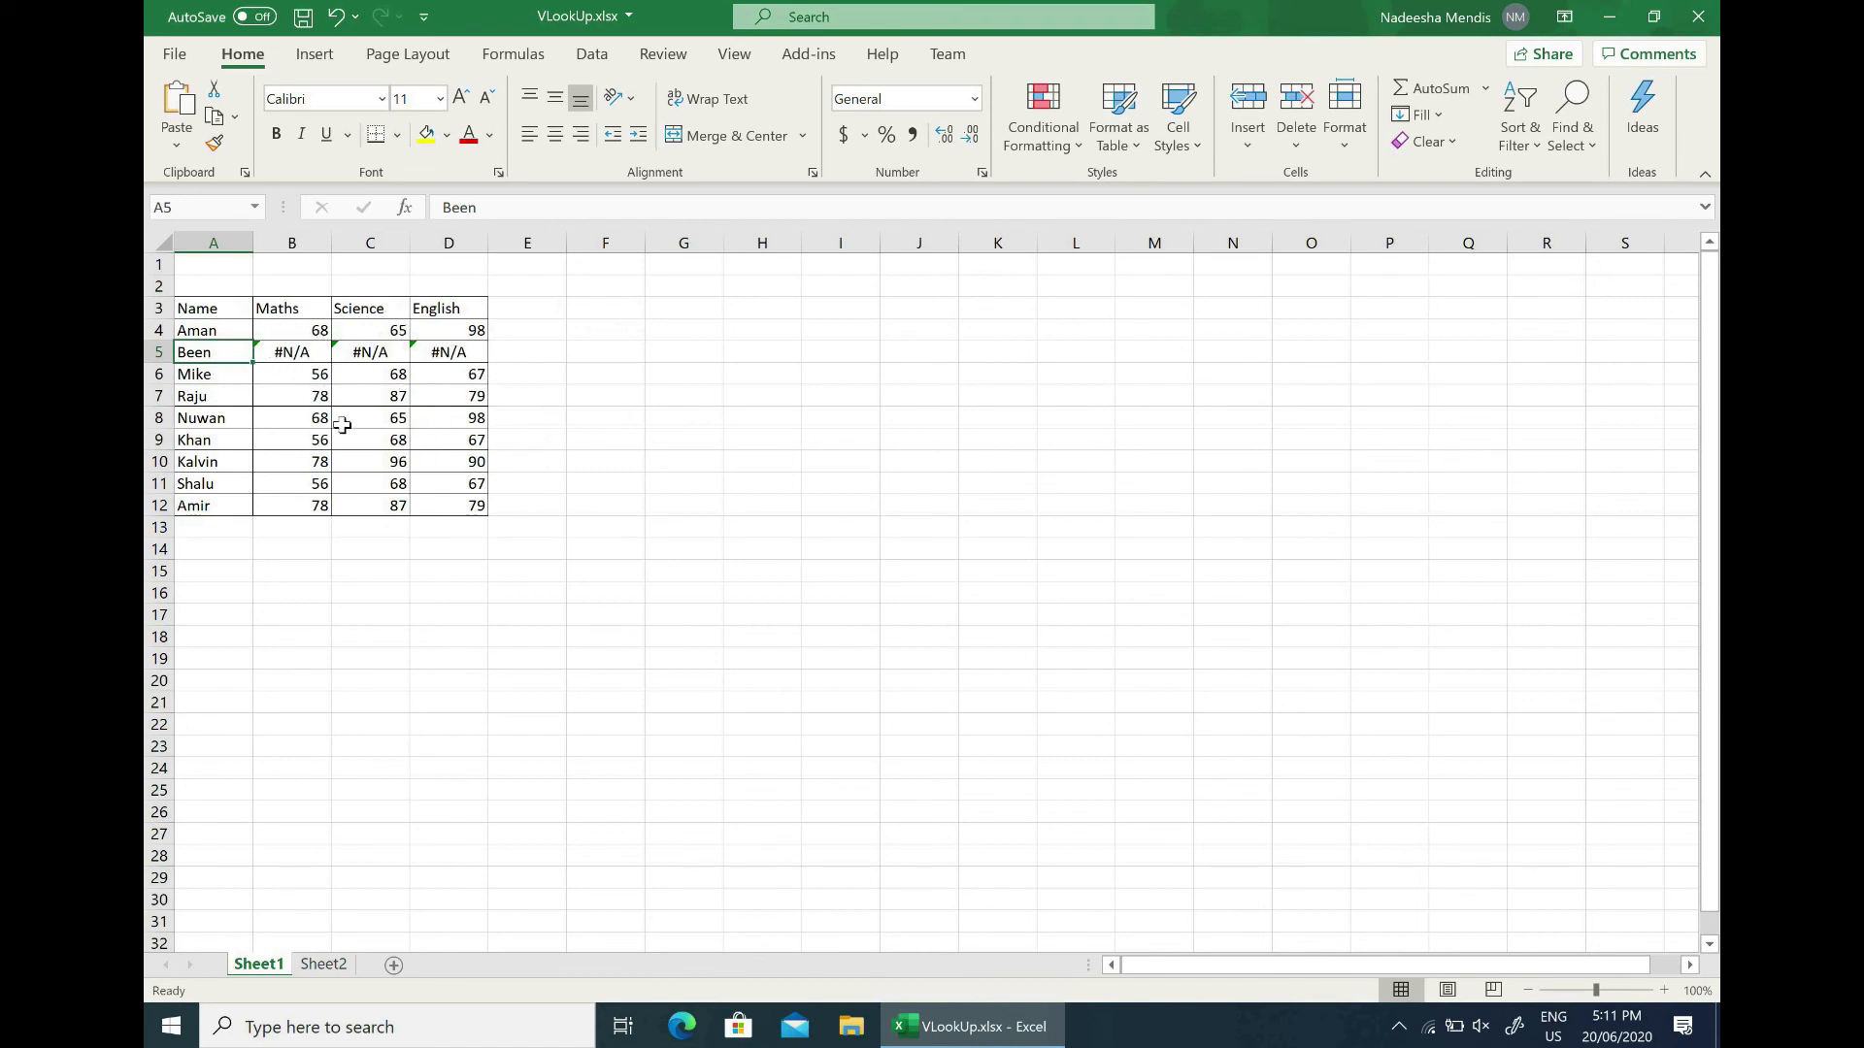
Undo the name change in A5 on Sheet1
{"action": "key", "text": "ctrl+z"}
{"action": "left_click", "coordinate": [230, 376]}
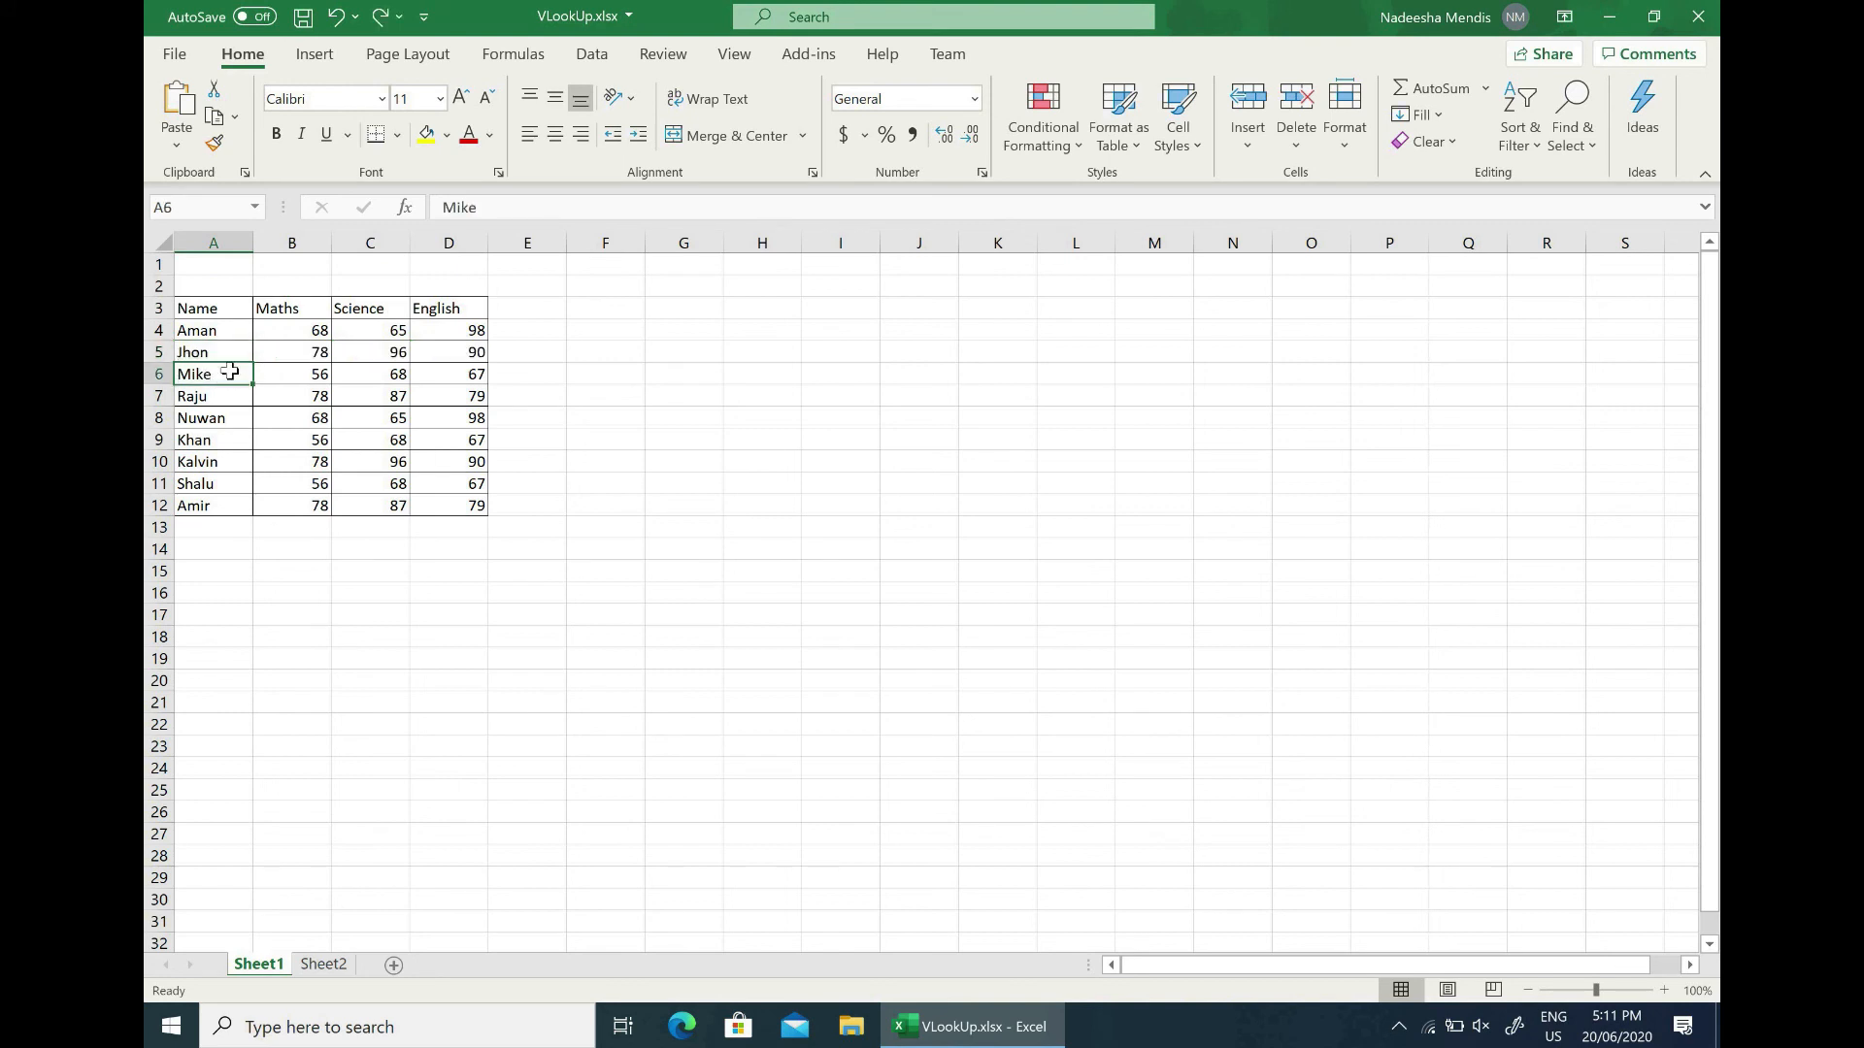
{"action": "left_click", "coordinate": [230, 354]}
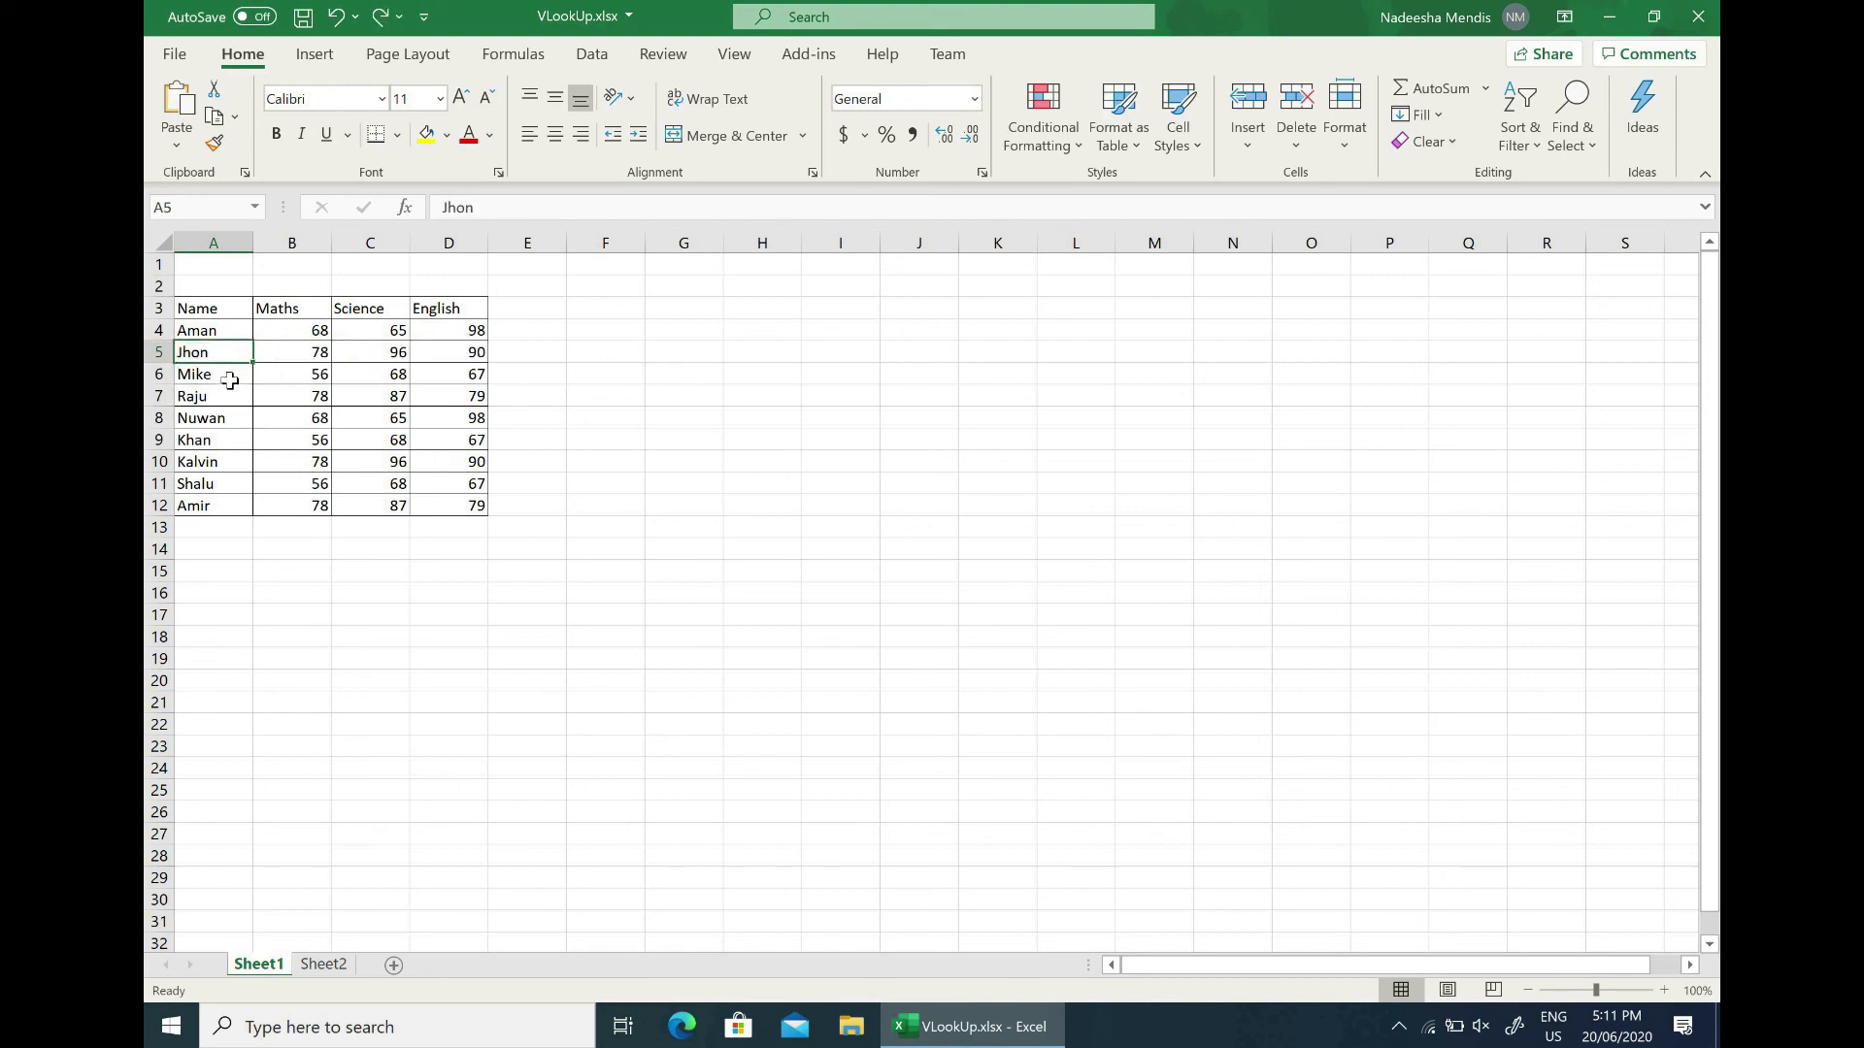
Swap the two student names in A5 and A6 on Sheet1 to test the lookup formulas
{"action": "left_click", "coordinate": [230, 380]}
{"action": "left_click", "coordinate": [223, 352]}
{"action": "left_click", "coordinate": [225, 379]}
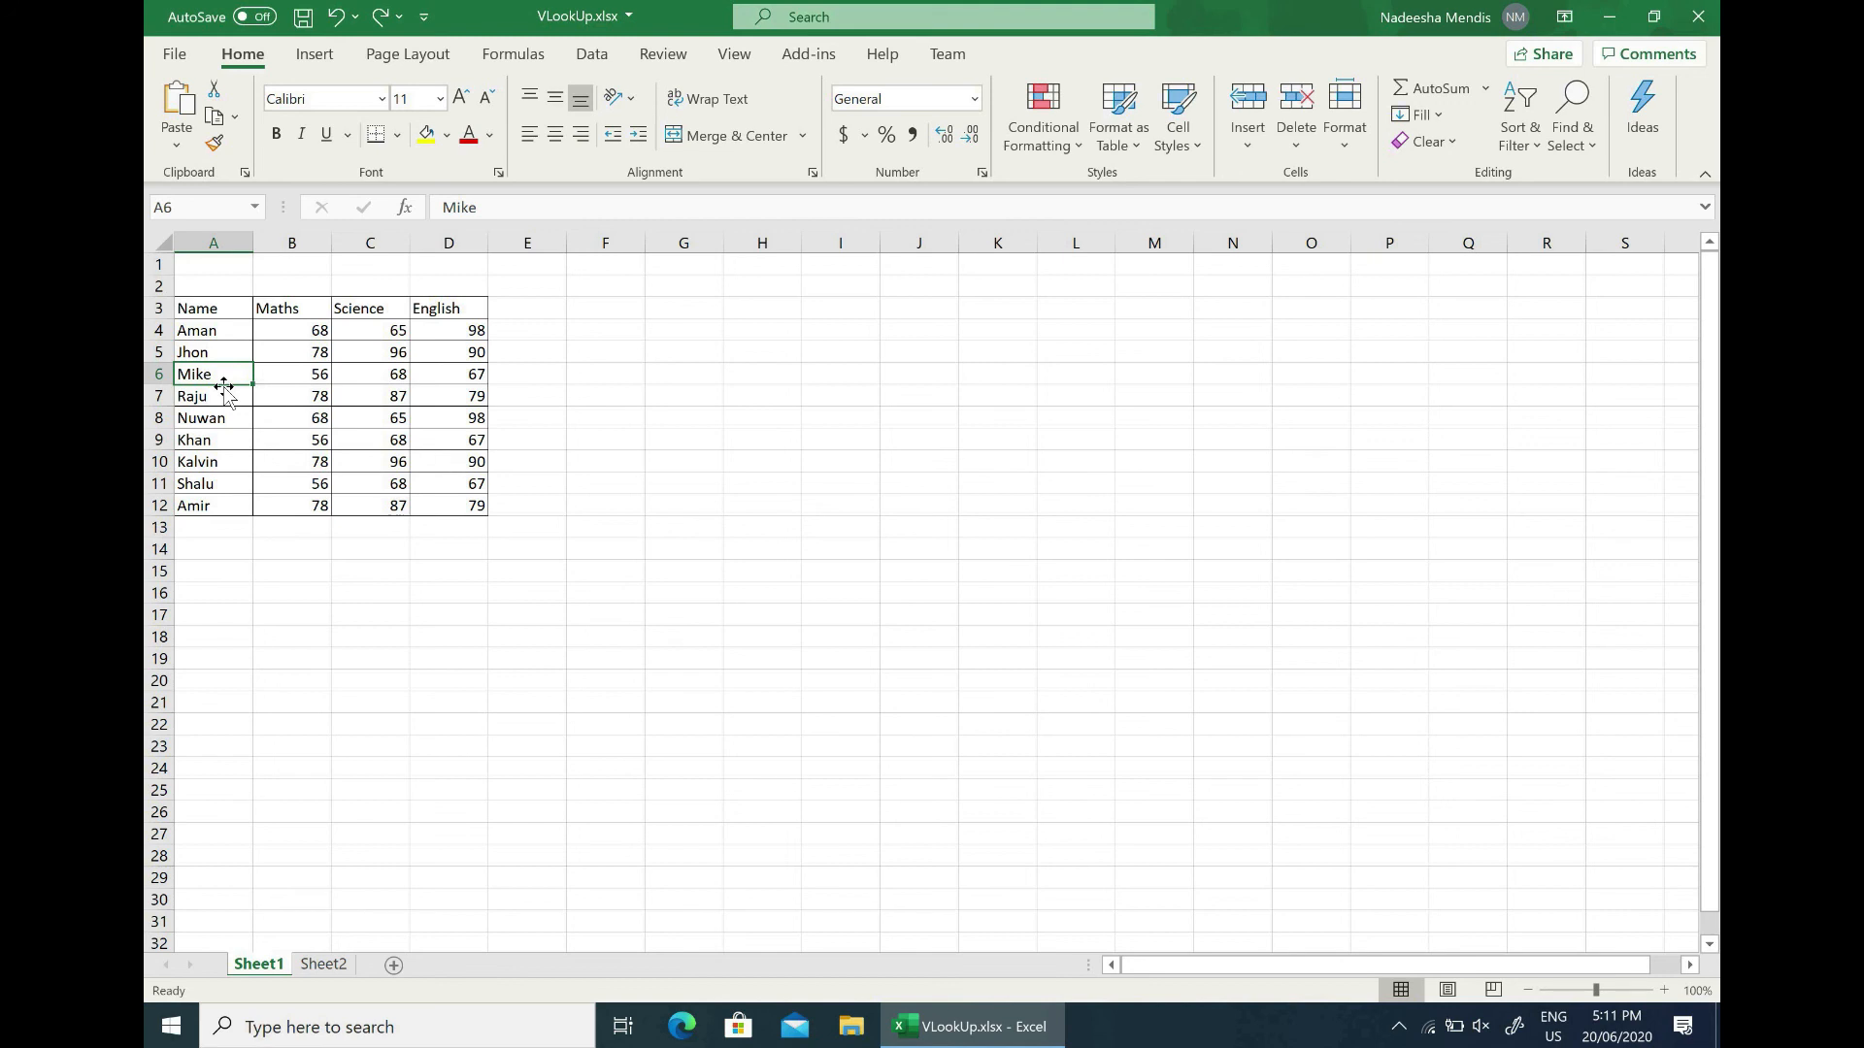
{"action": "type", "text": "Jhon"}
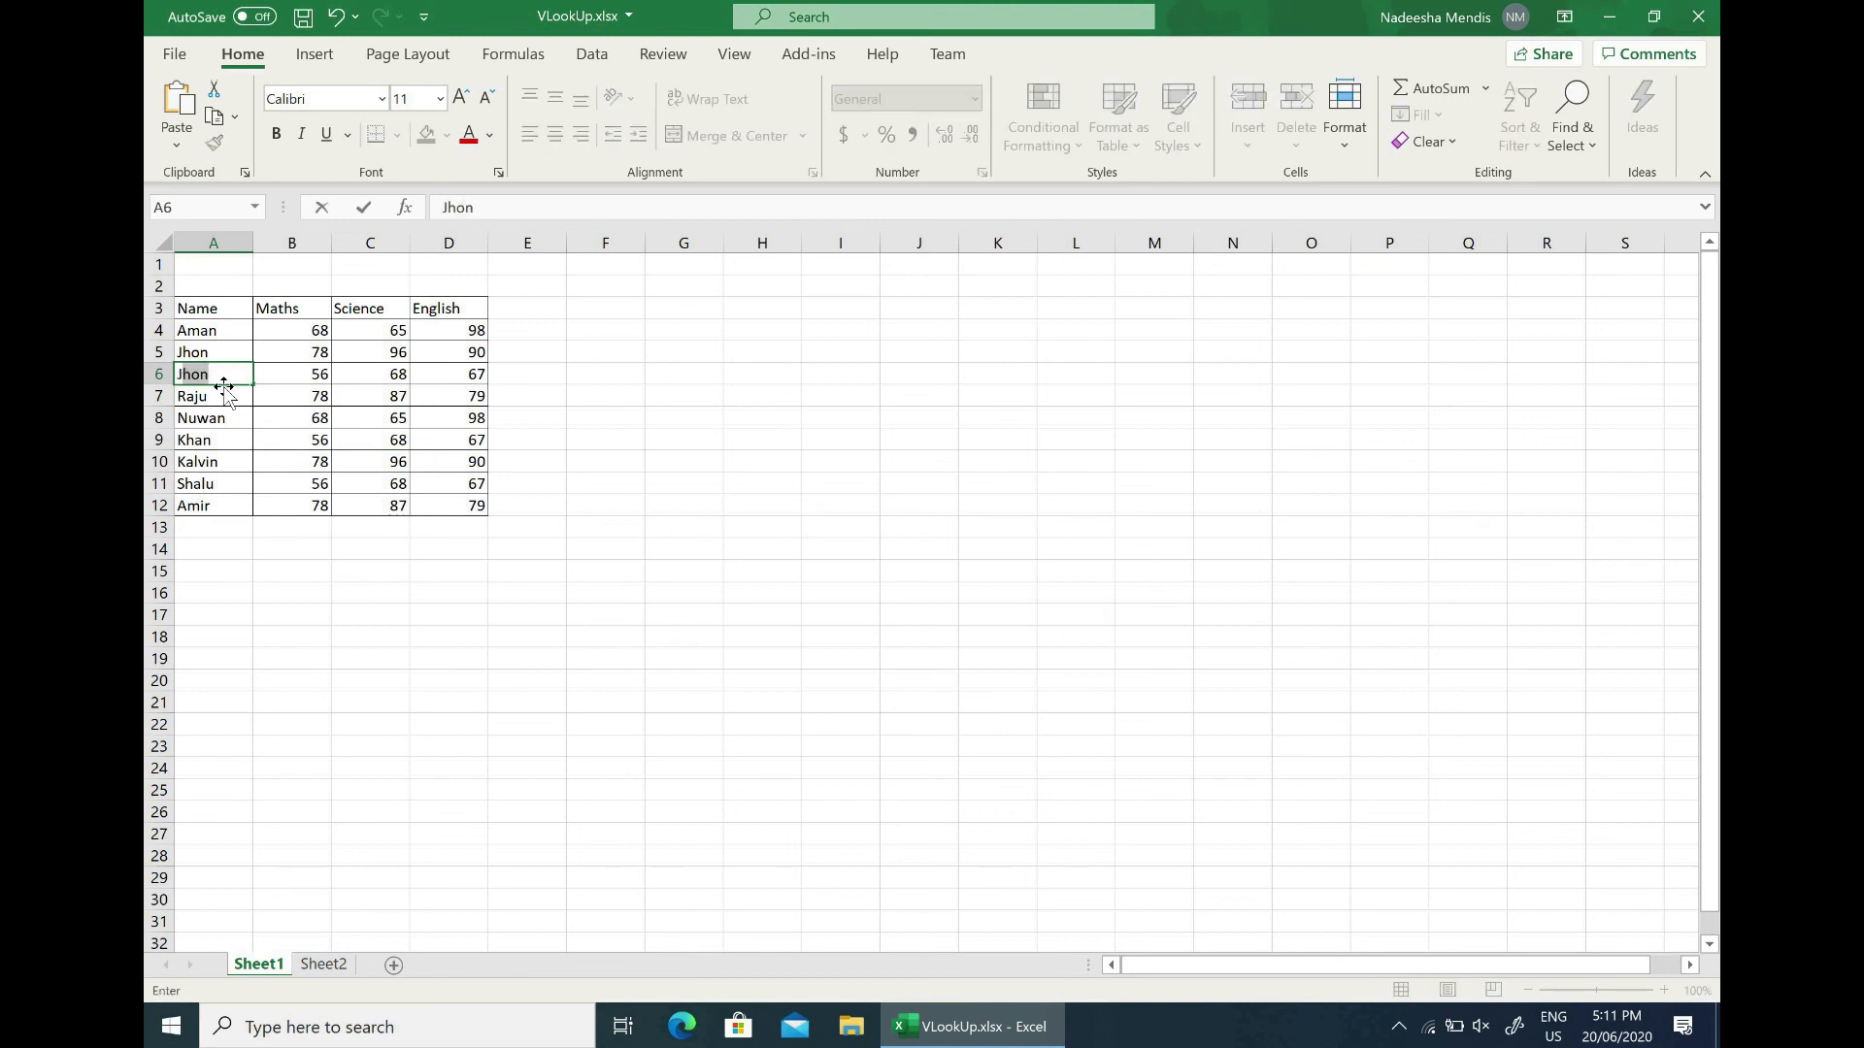
{"action": "key", "text": "Up"}
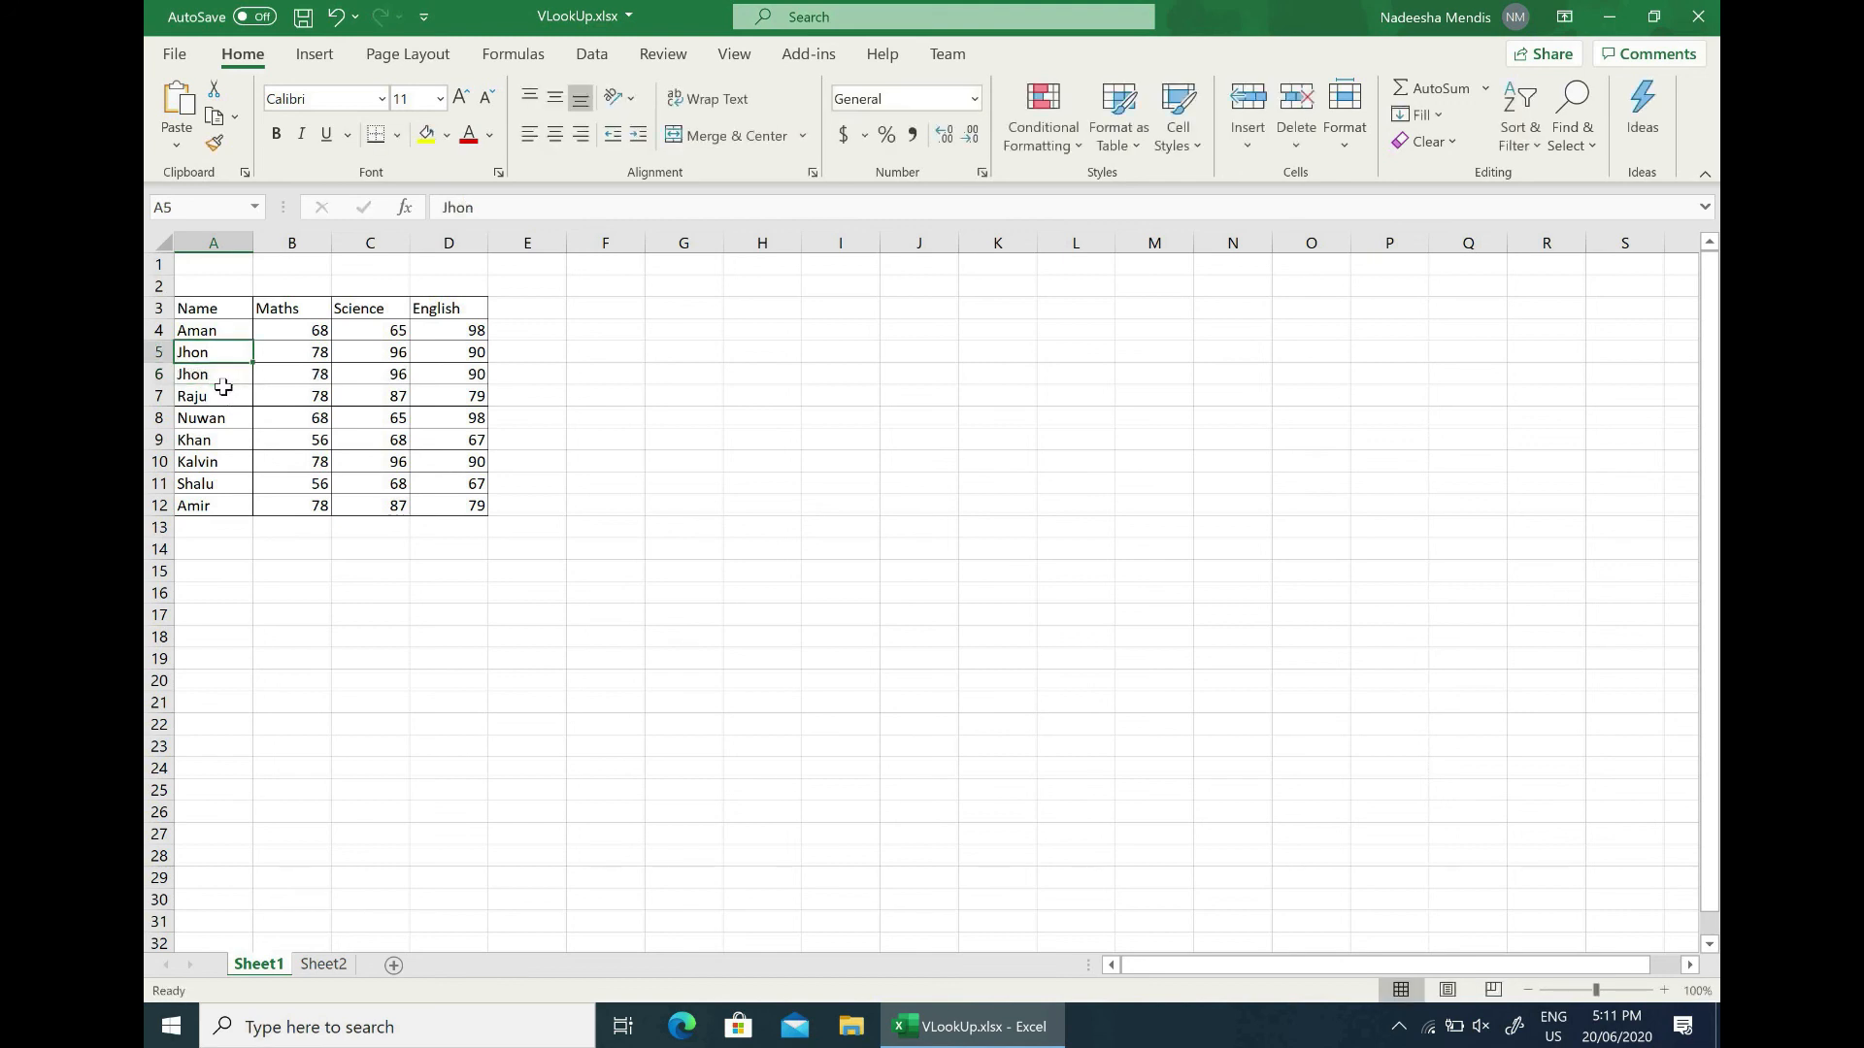
{"action": "type", "text": "Mike"}
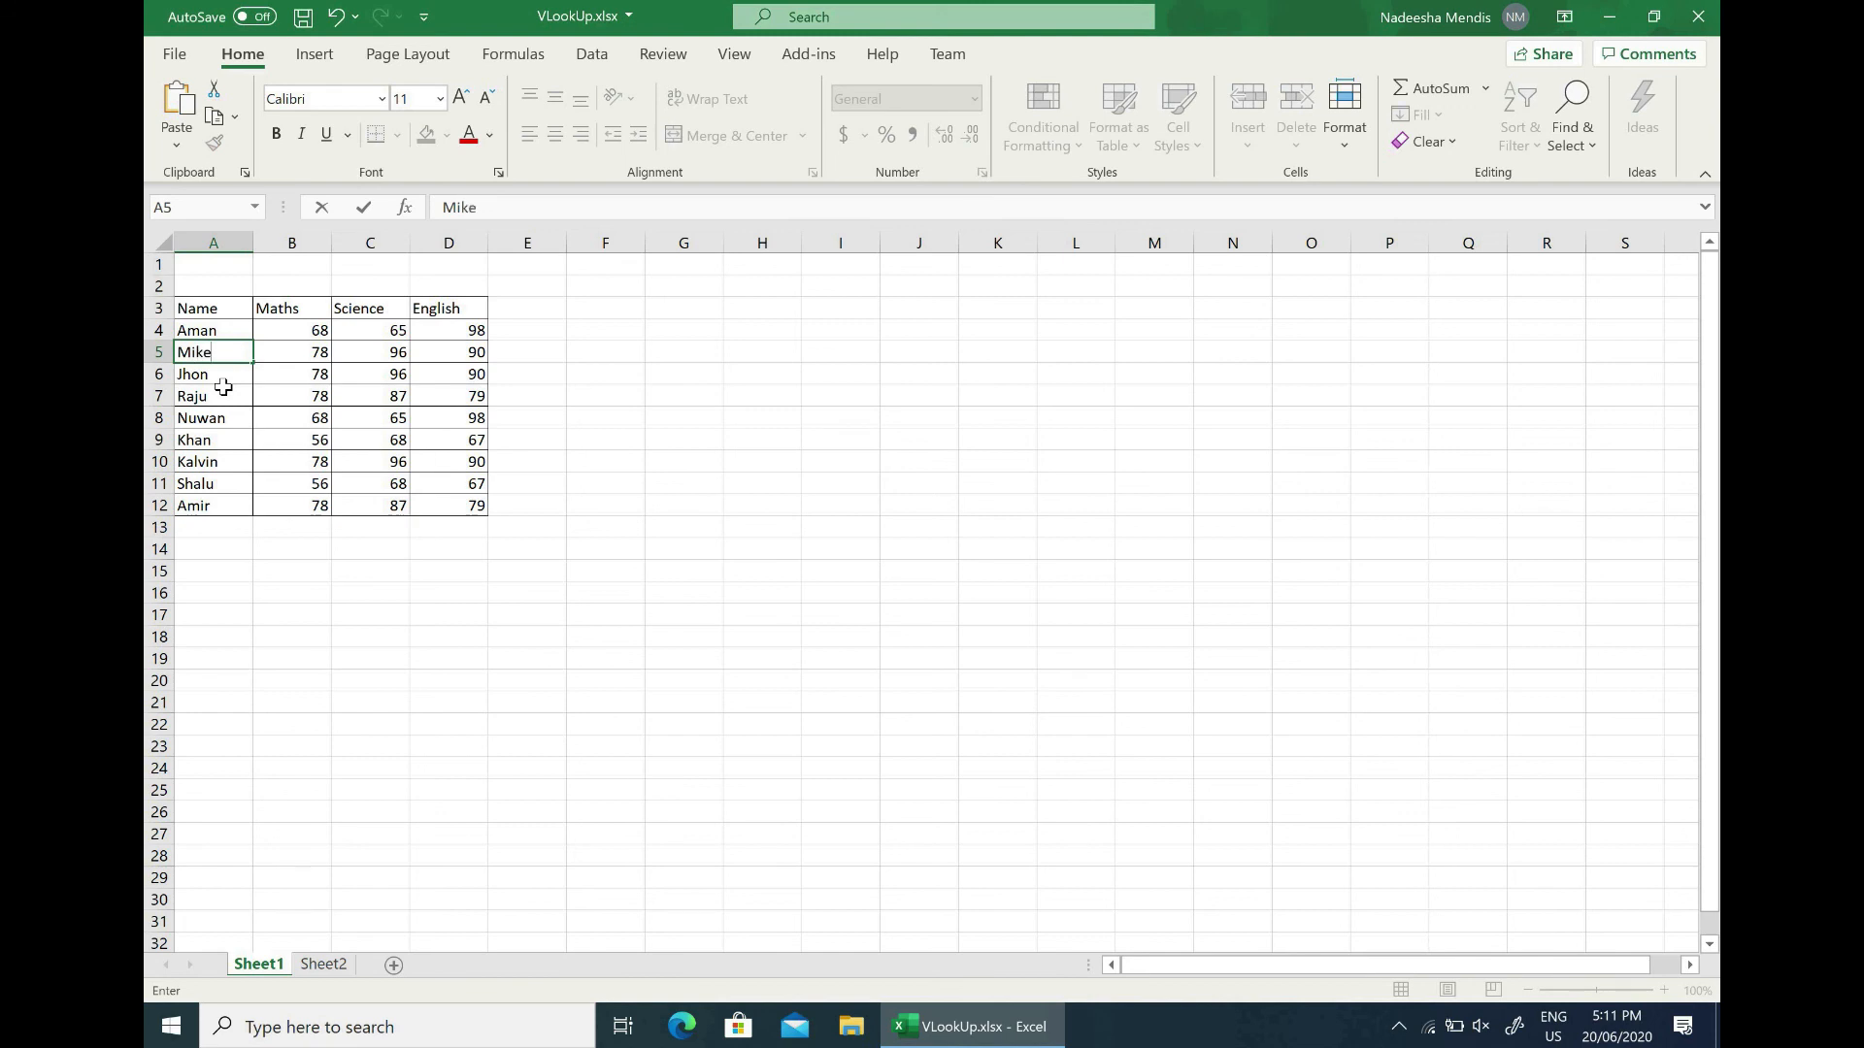
{"action": "key", "text": "Return"}
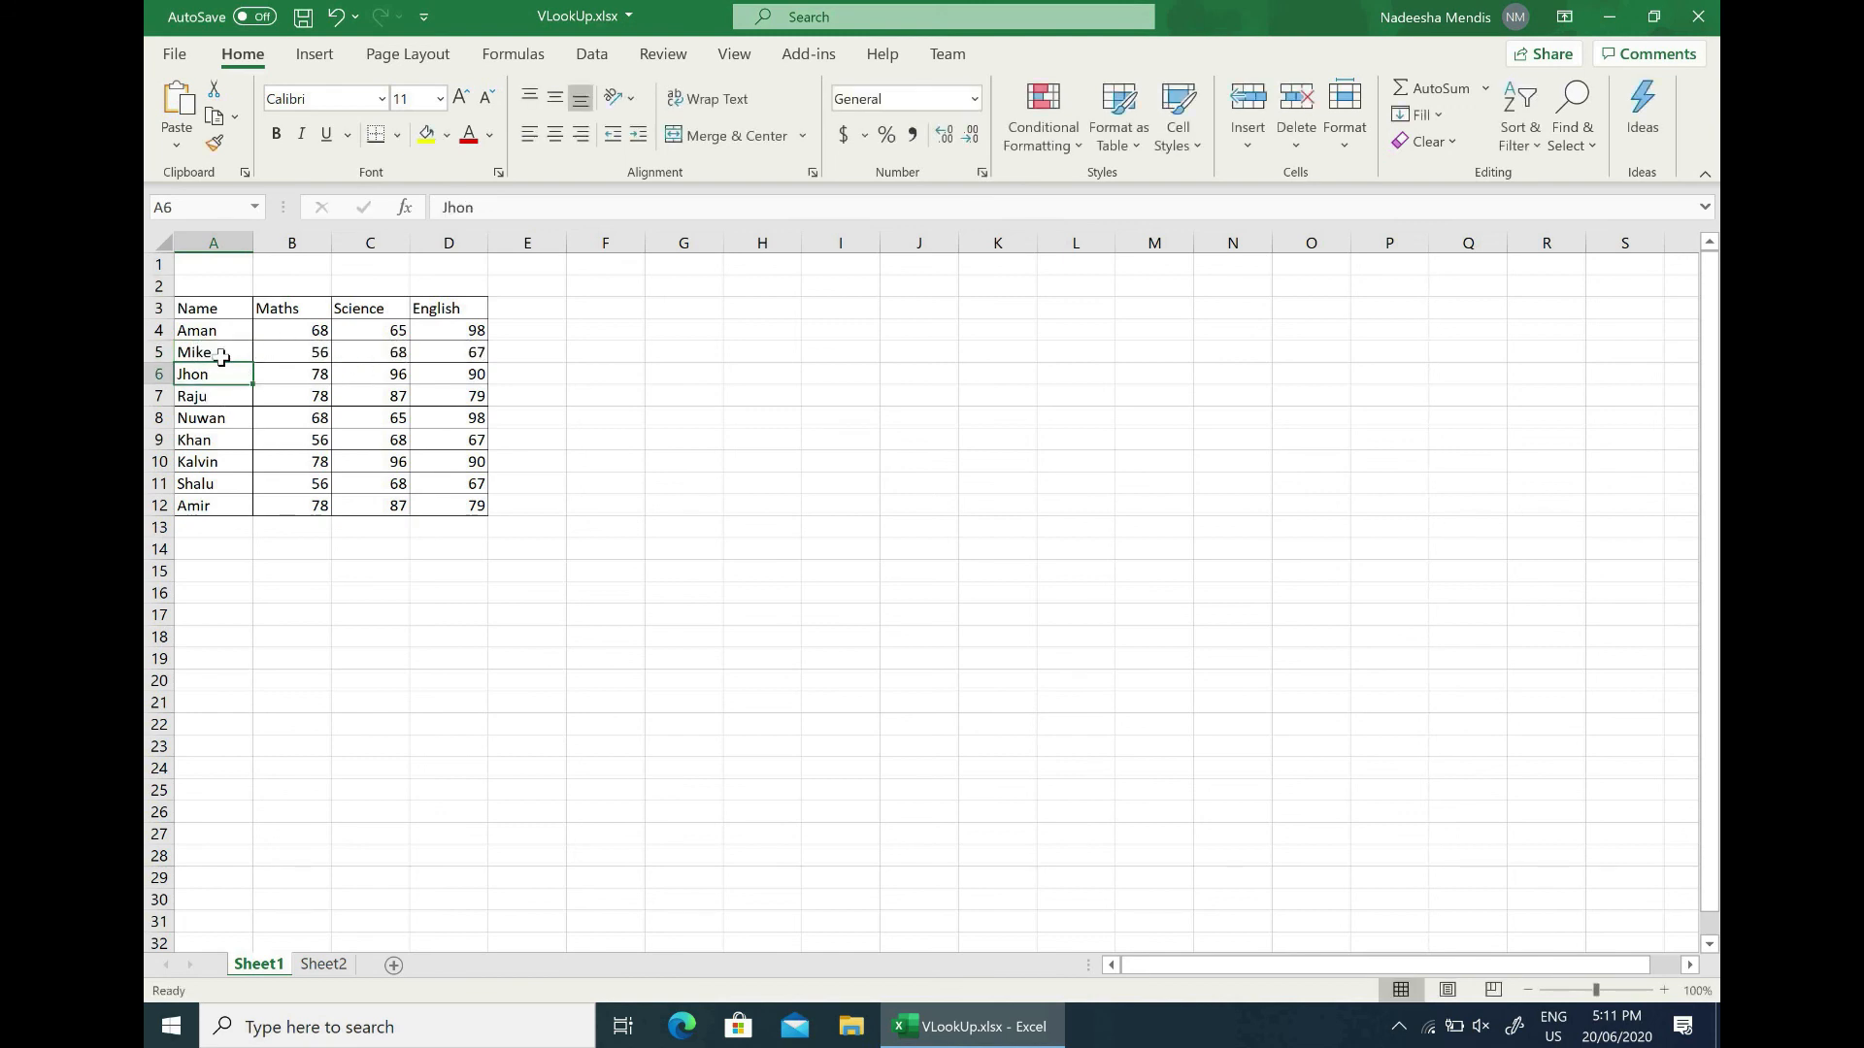
Compare the marks of the two swapped students on Sheet1 with their rows on Sheet2
{"action": "left_click", "coordinate": [220, 353]}
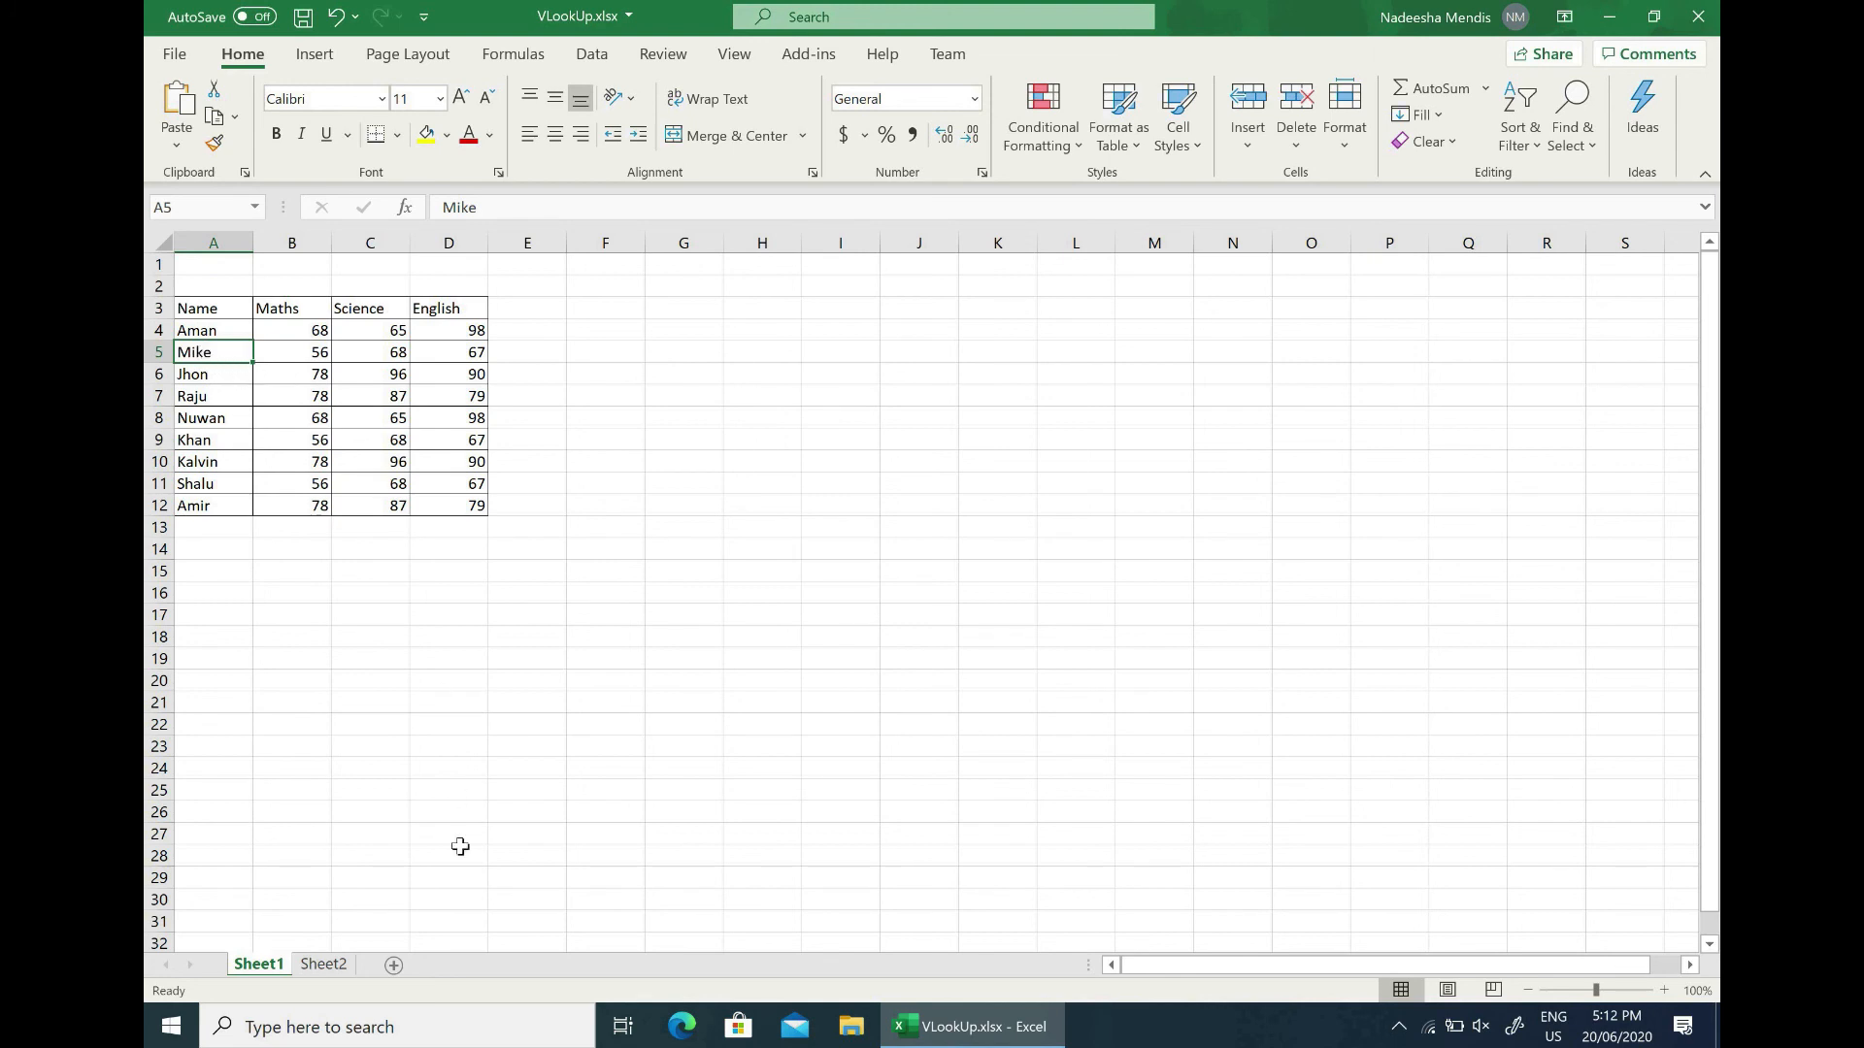
{"action": "left_click", "coordinate": [341, 963]}
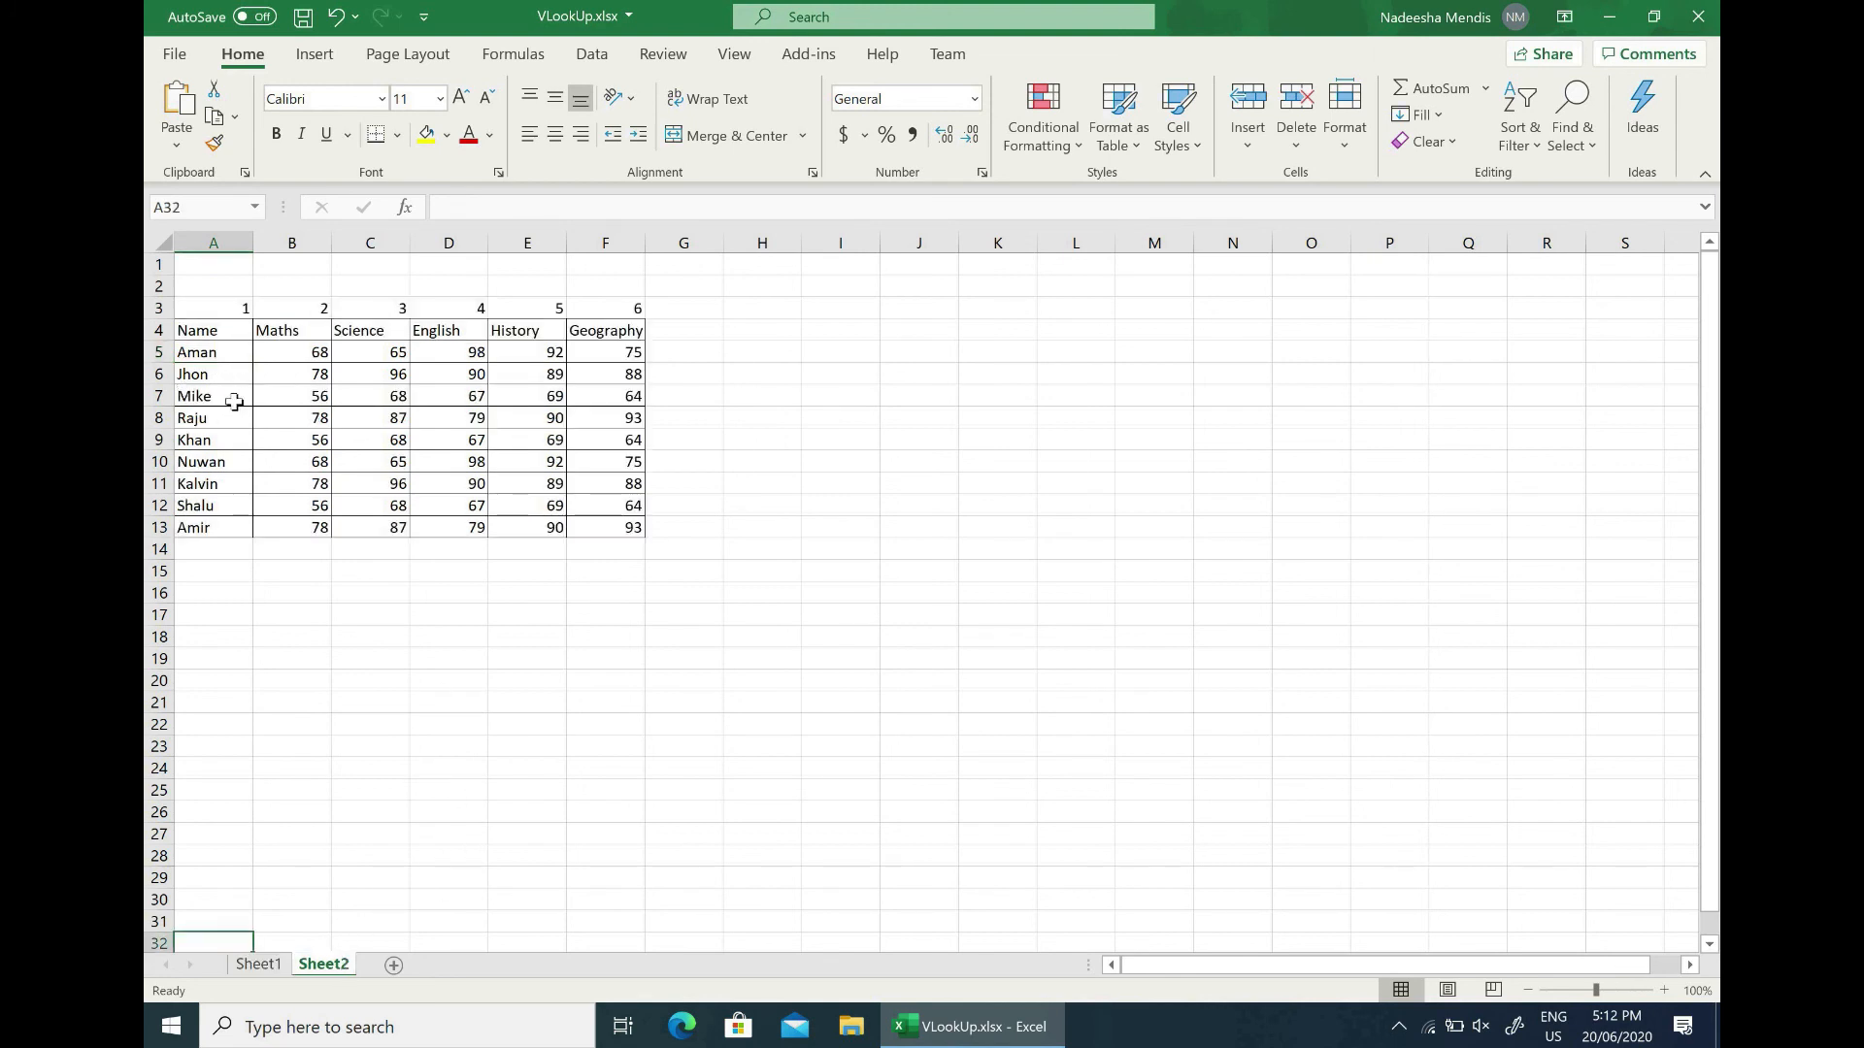
{"action": "left_click", "coordinate": [259, 963]}
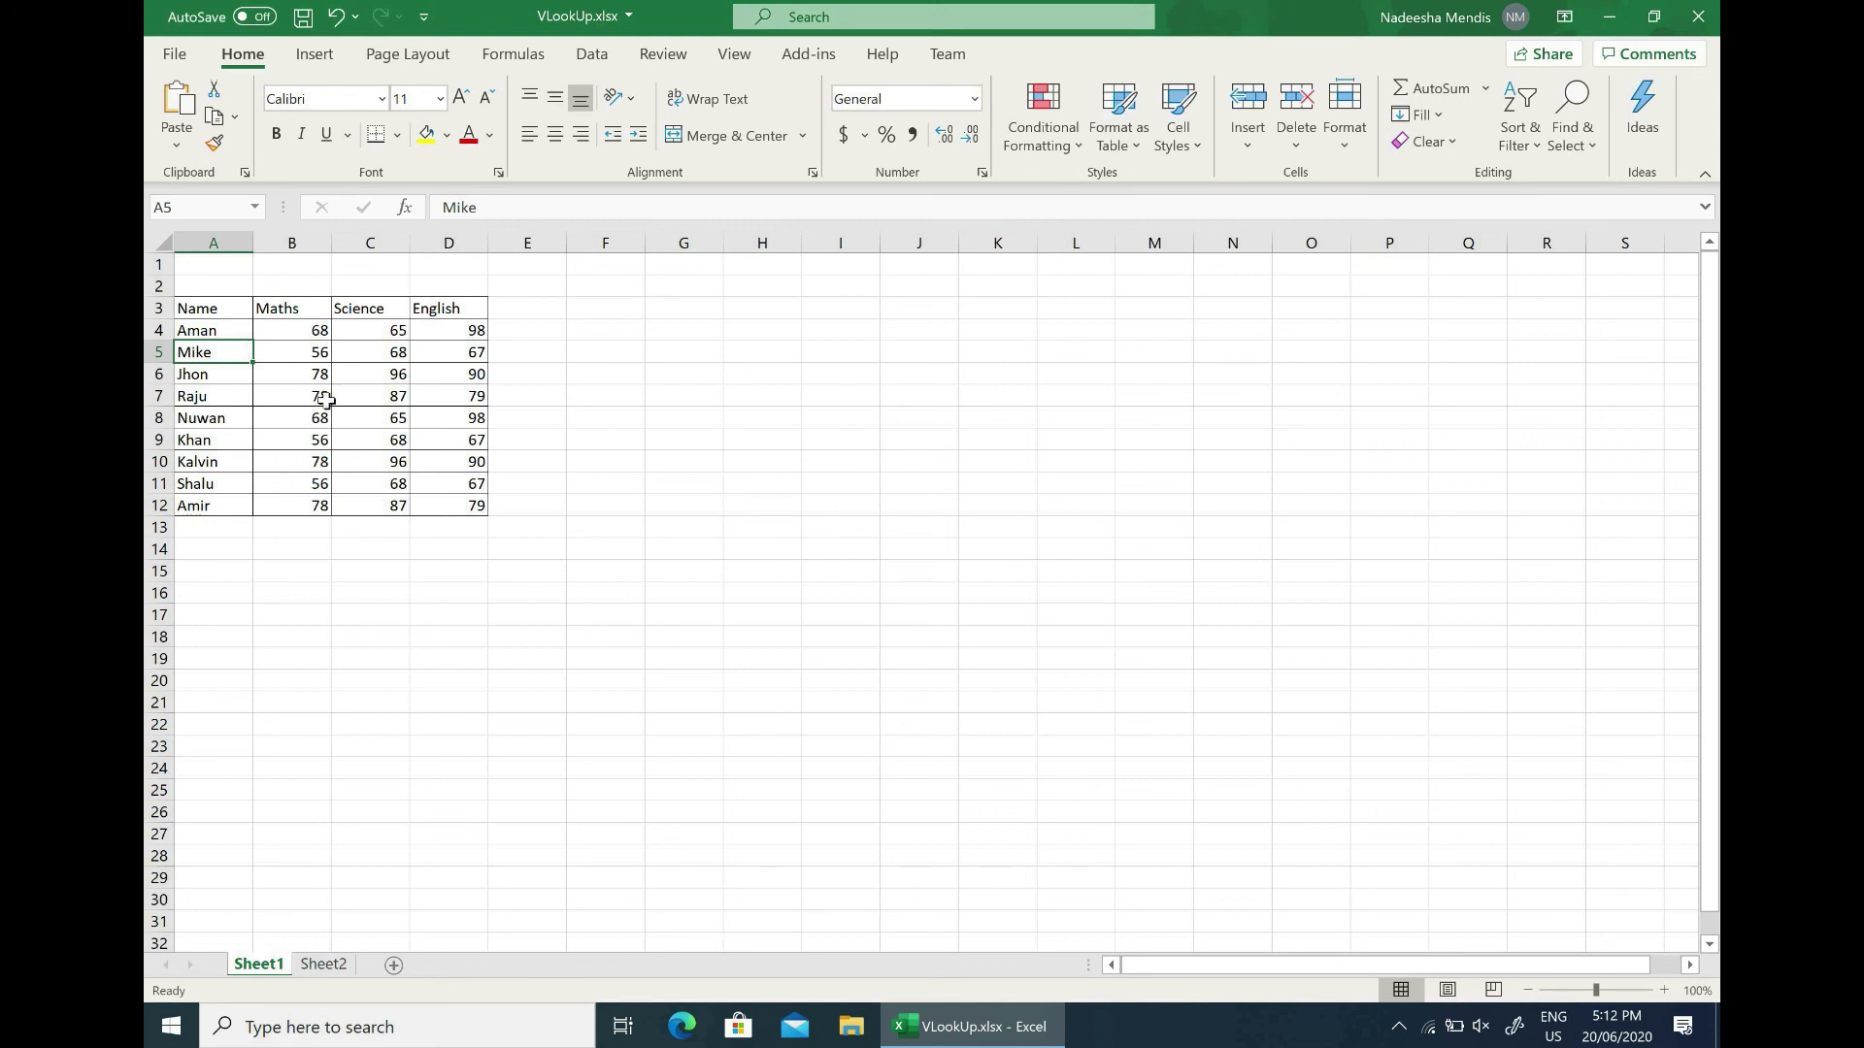
{"action": "key", "text": "ctrl+End"}
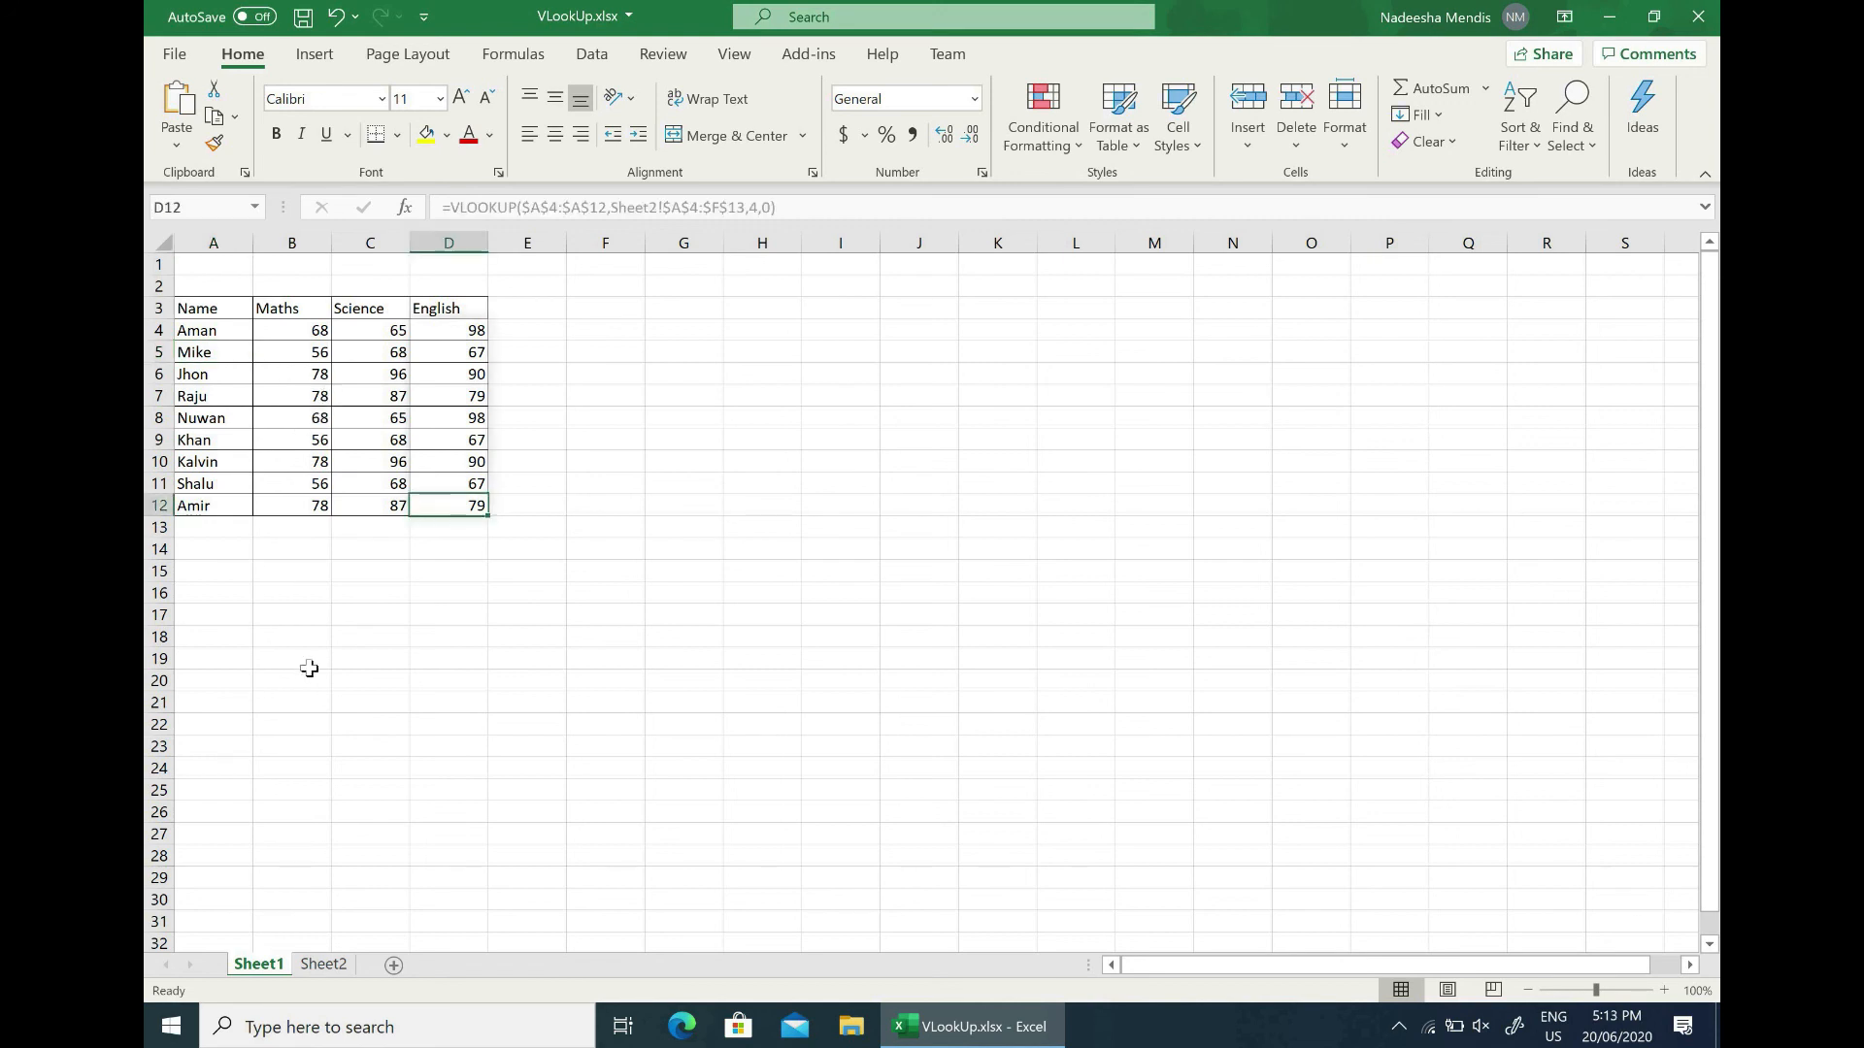